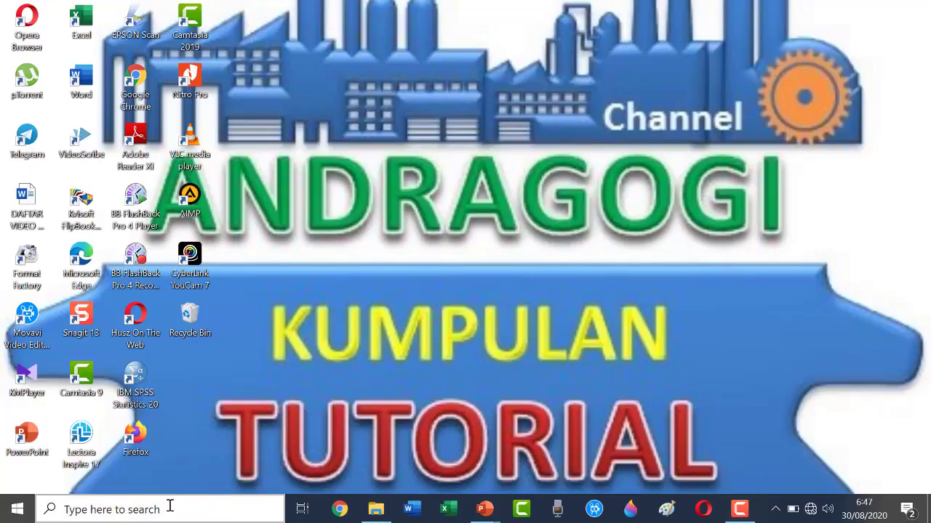
- Launch PowerPoint, start a blank presentation, and switch the first slide to the Blank layout
double_click(33, 438)
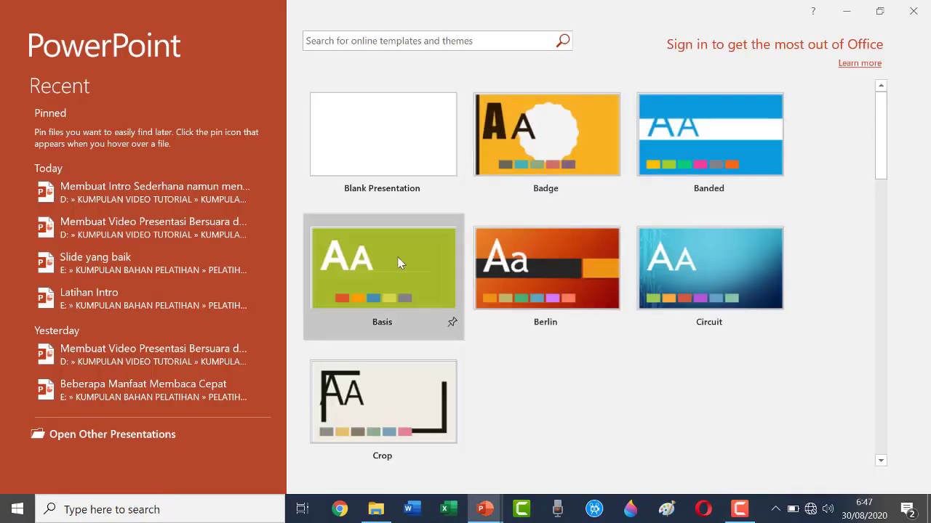
click(383, 153)
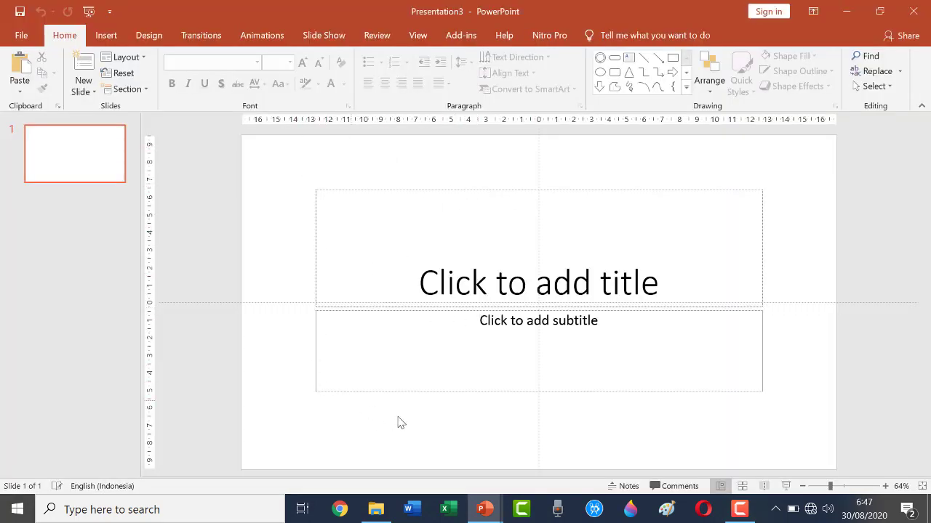
click(138, 59)
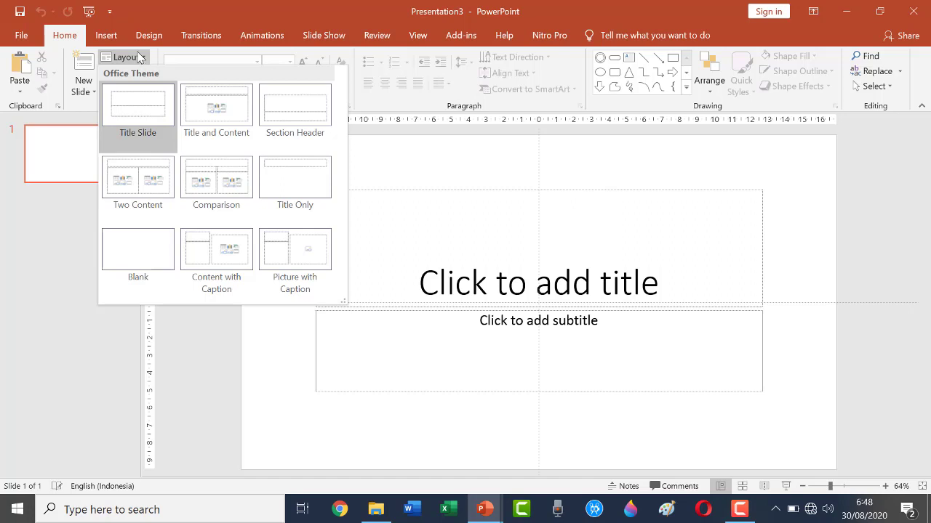
click(142, 259)
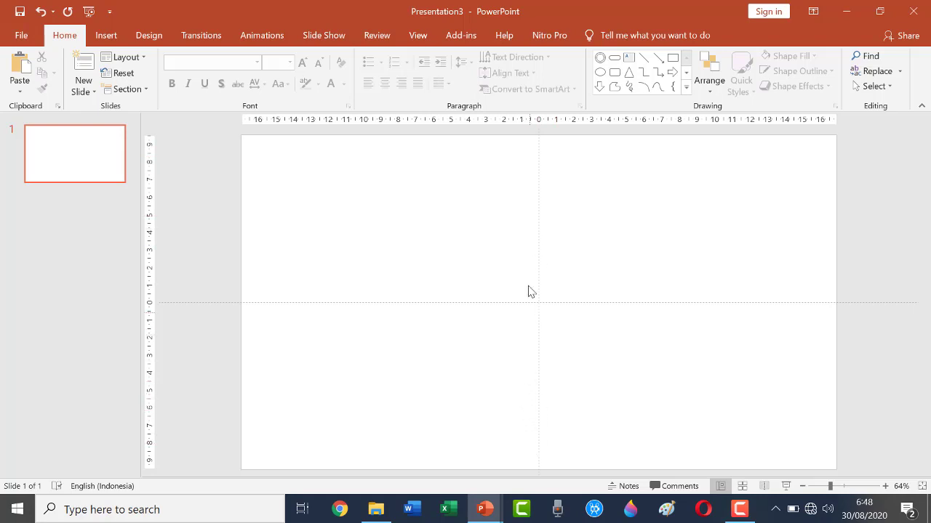
- Turn the Ruler option on the View tab off and back on so the slide rulers stay visible
click(412, 42)
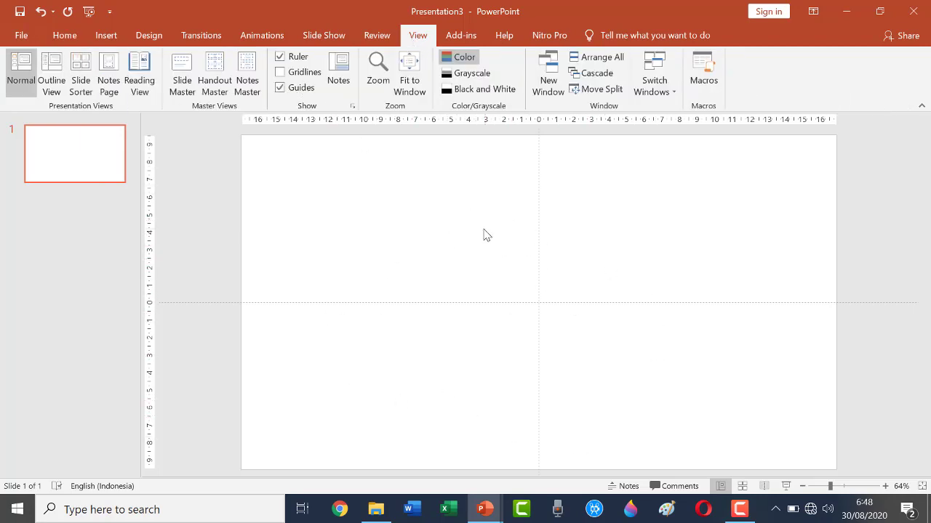
click(283, 58)
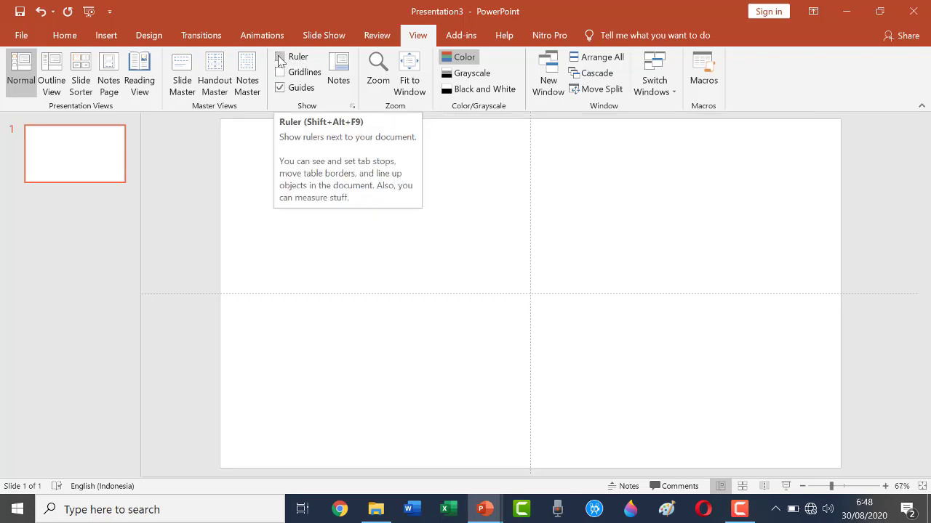
click(279, 58)
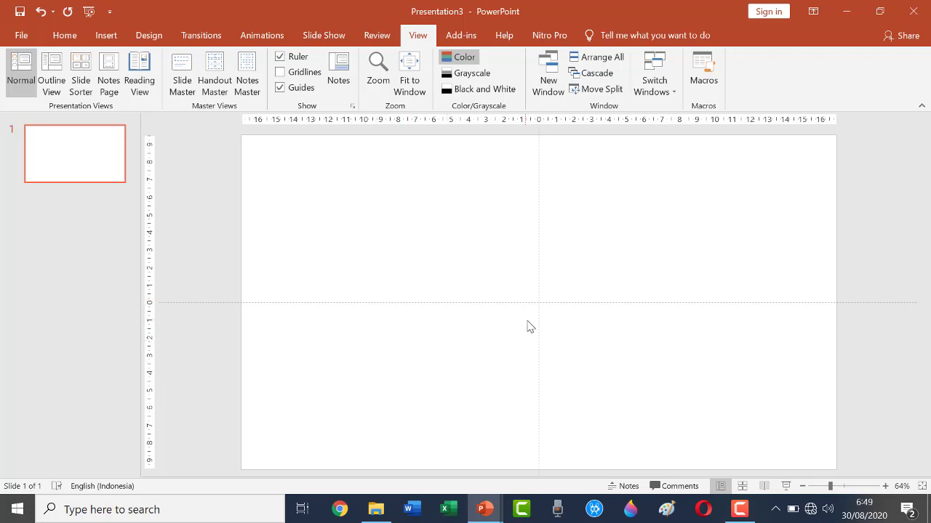
- Give the slide background a gradient fill using the orange Bottom Spotlight preset
right_click(584, 276)
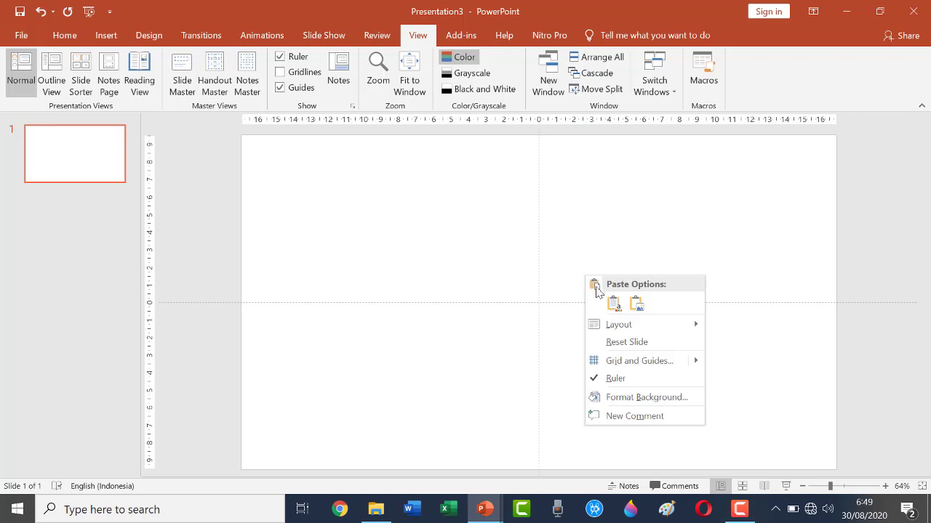
click(654, 400)
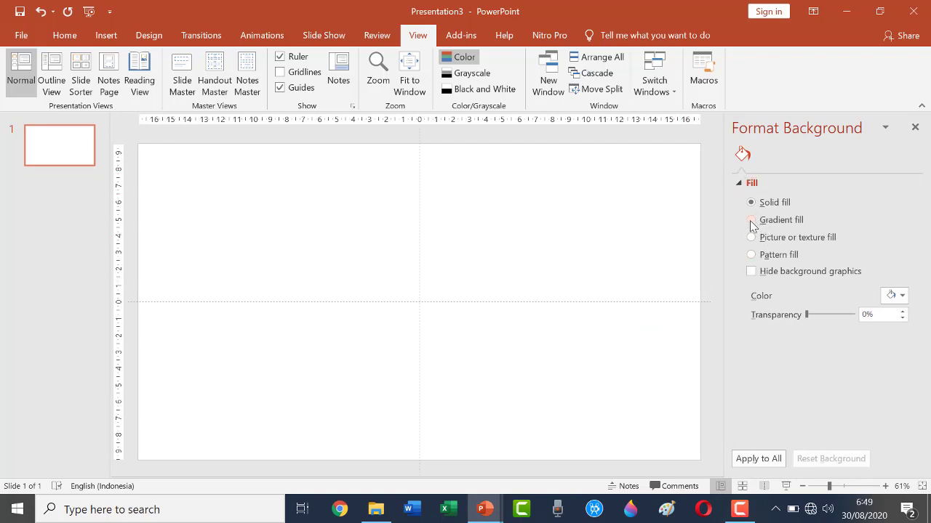
click(753, 222)
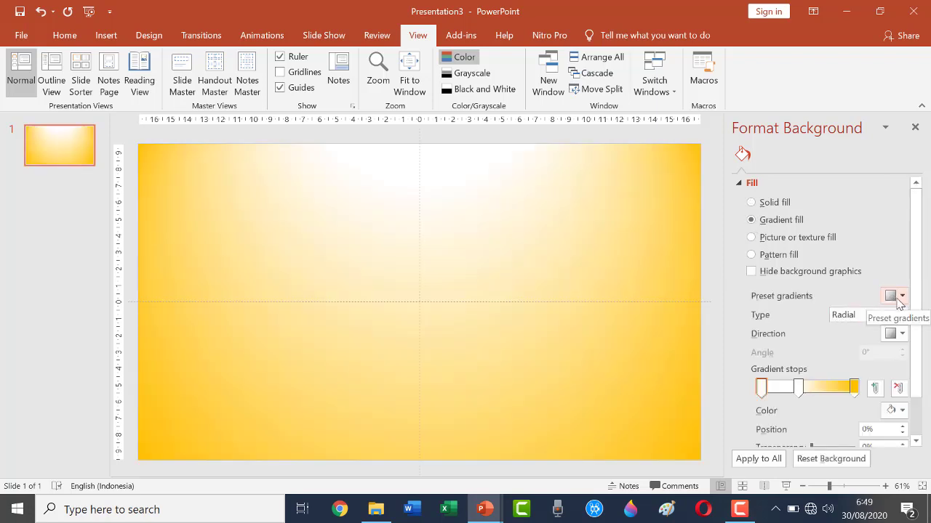
click(902, 298)
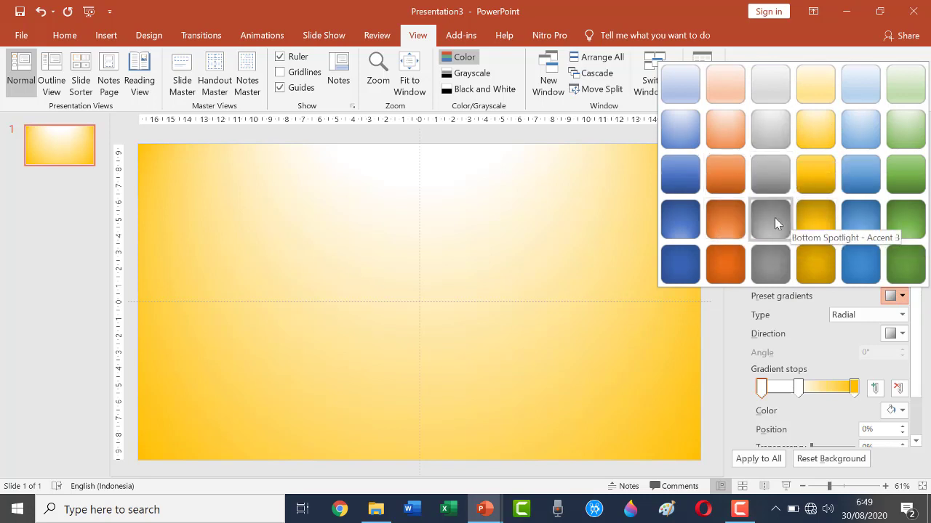
click(729, 230)
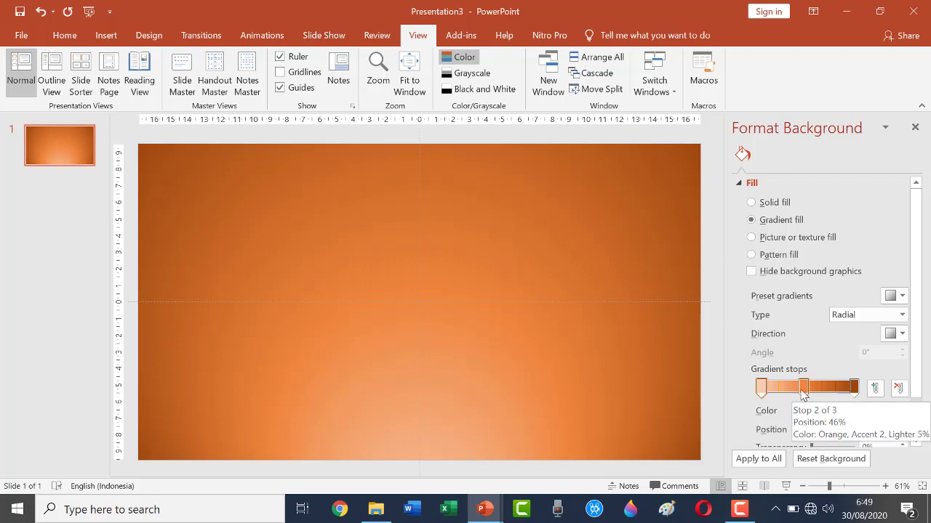
- Move the gradient's middle stop to 51%
drag(803, 393, 820, 395)
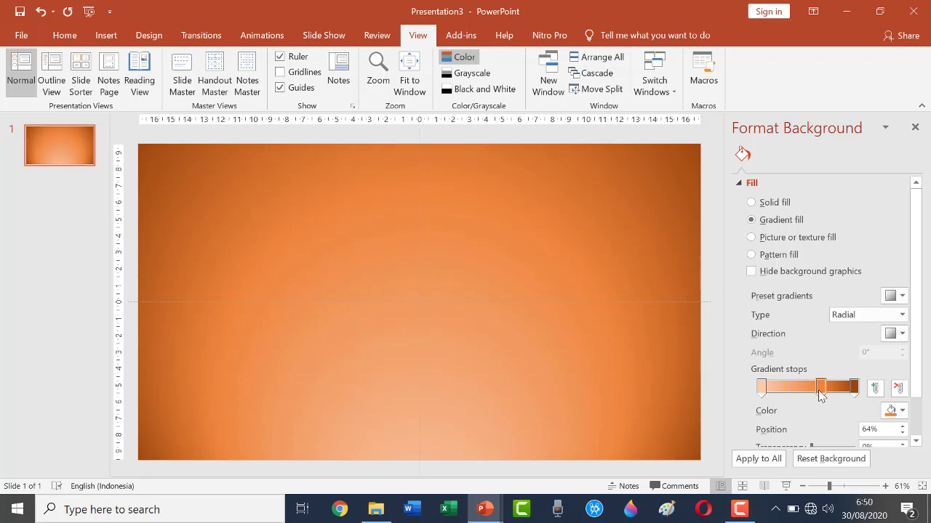
drag(820, 395, 803, 395)
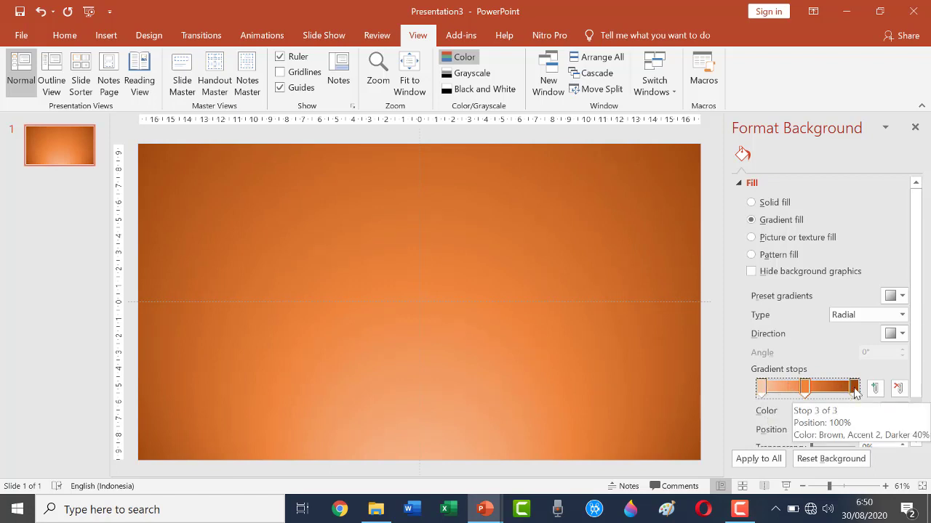
click(804, 390)
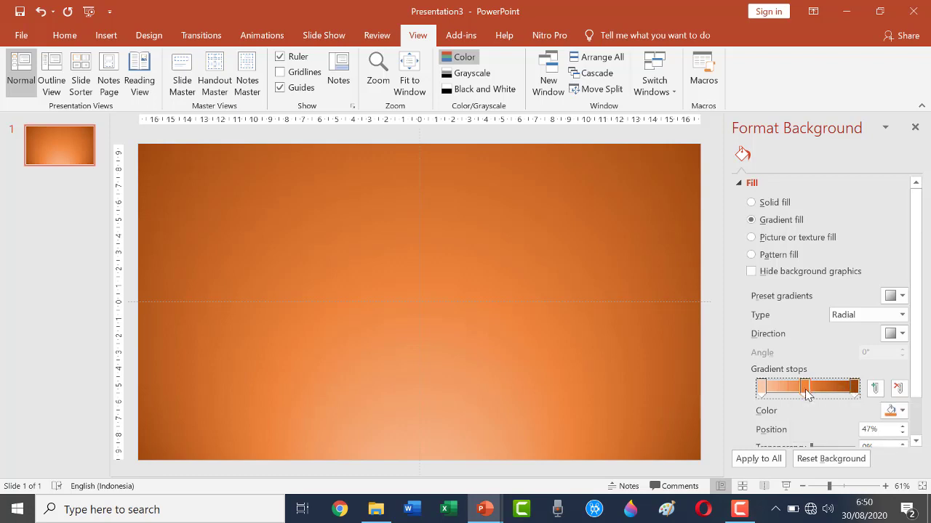
drag(806, 393, 815, 396)
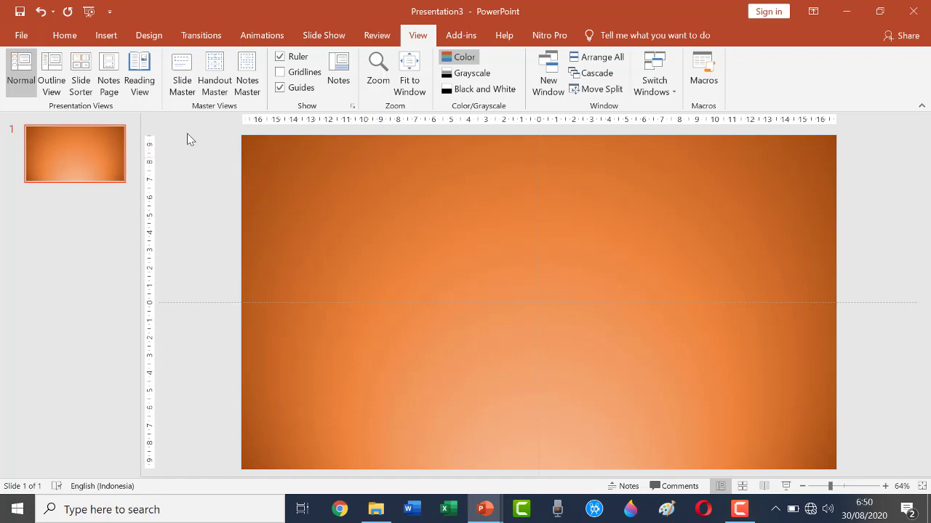
- Draw a large Circle: Hollow donut shape across the centre of the slide
click(108, 42)
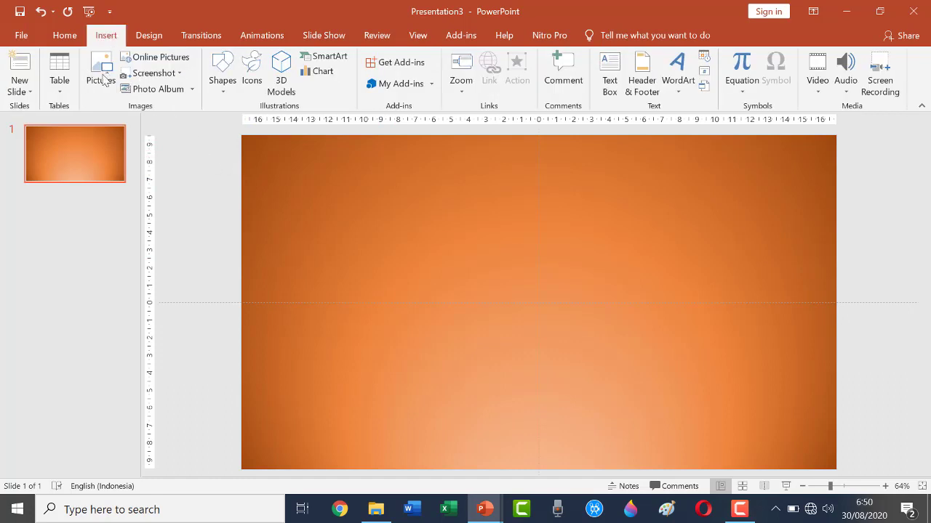
click(223, 93)
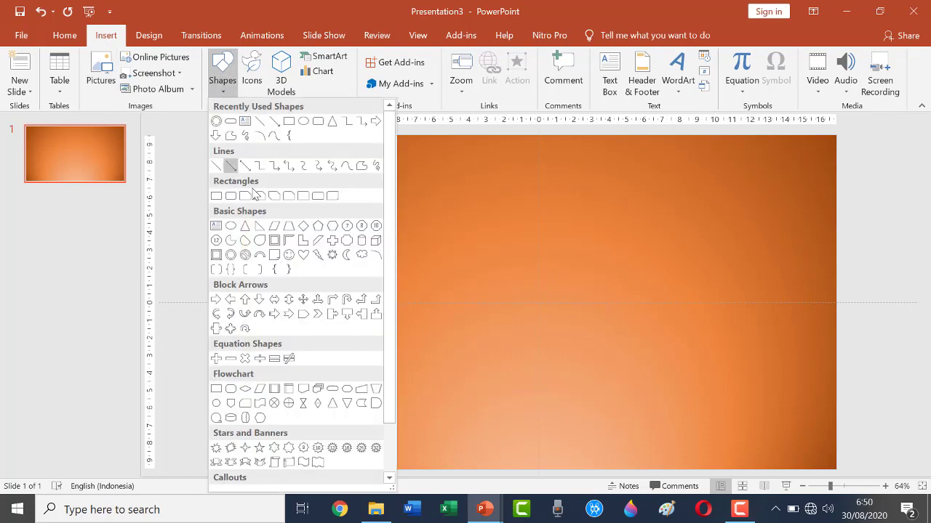
click(231, 256)
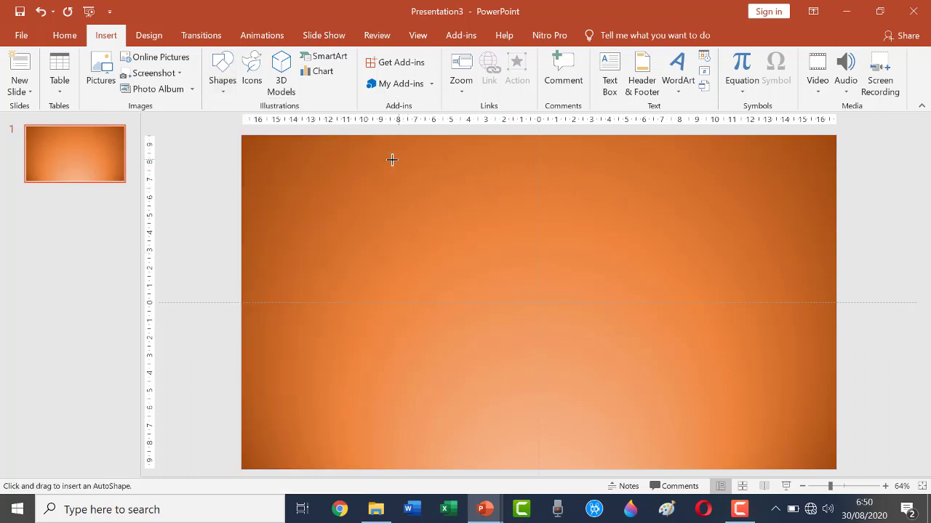
drag(387, 169, 687, 456)
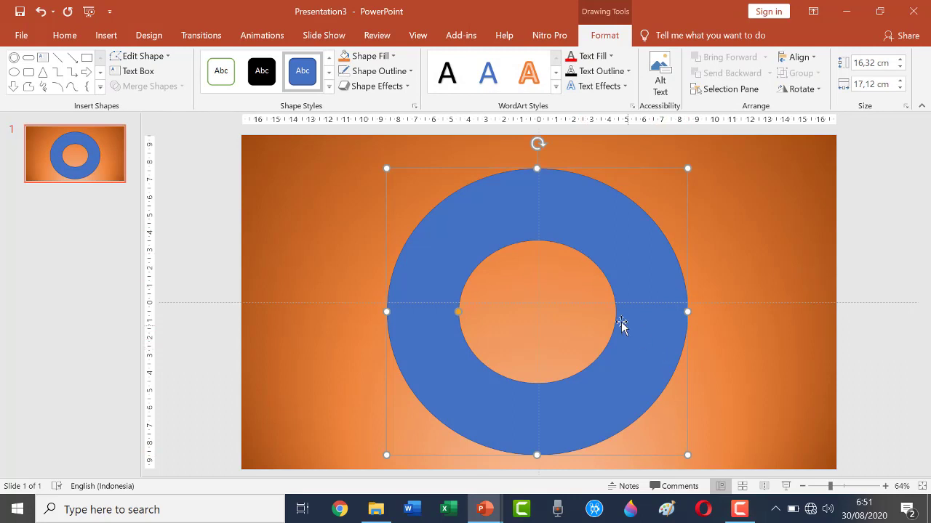
- Set the donut's height and width to 15 cm each
click(865, 63)
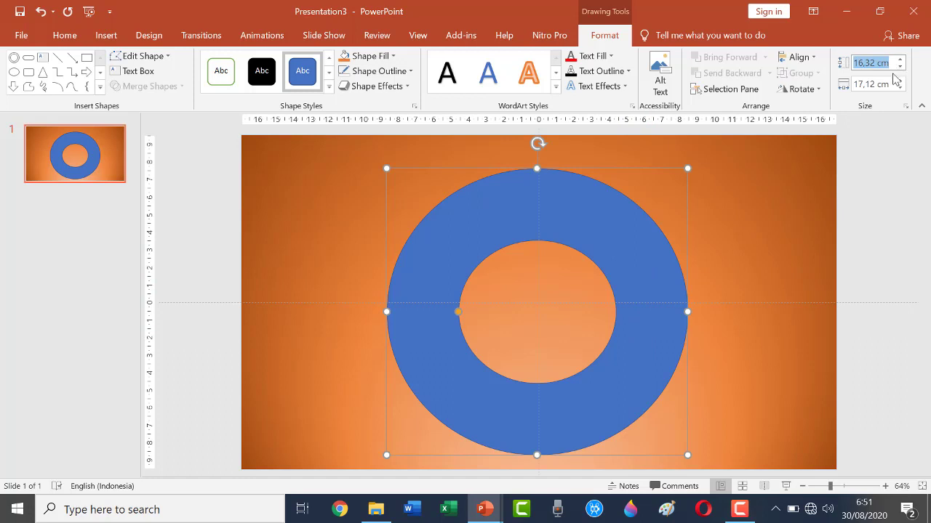
text(15)
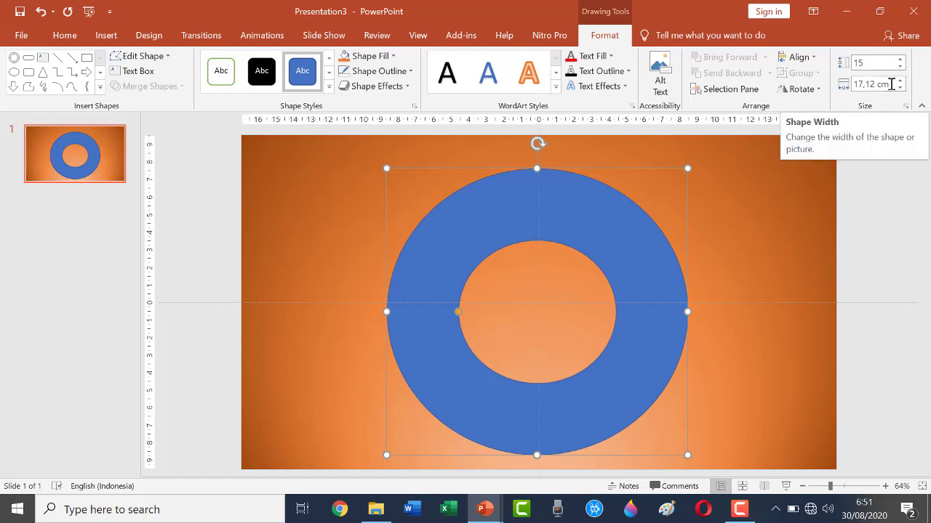
click(876, 84)
click(854, 84)
drag(853, 84, 895, 86)
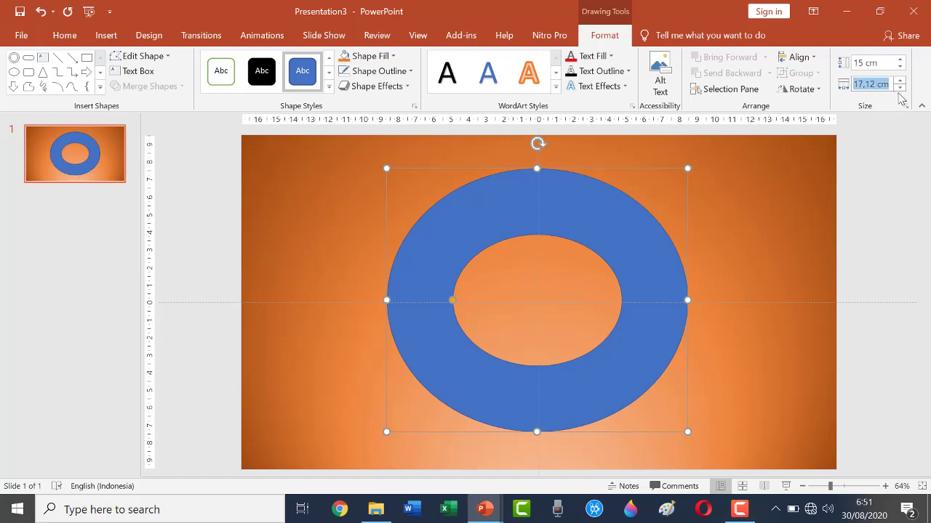
text(15)
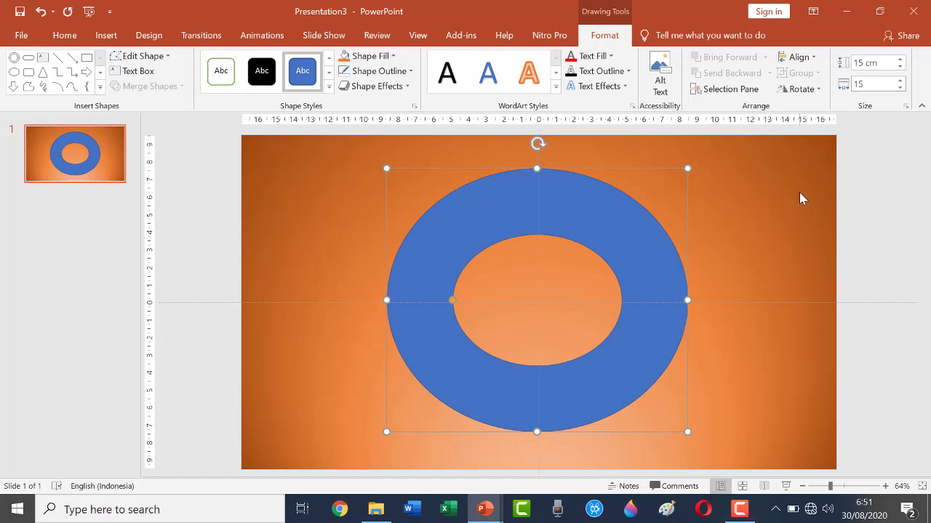
click(793, 193)
click(634, 320)
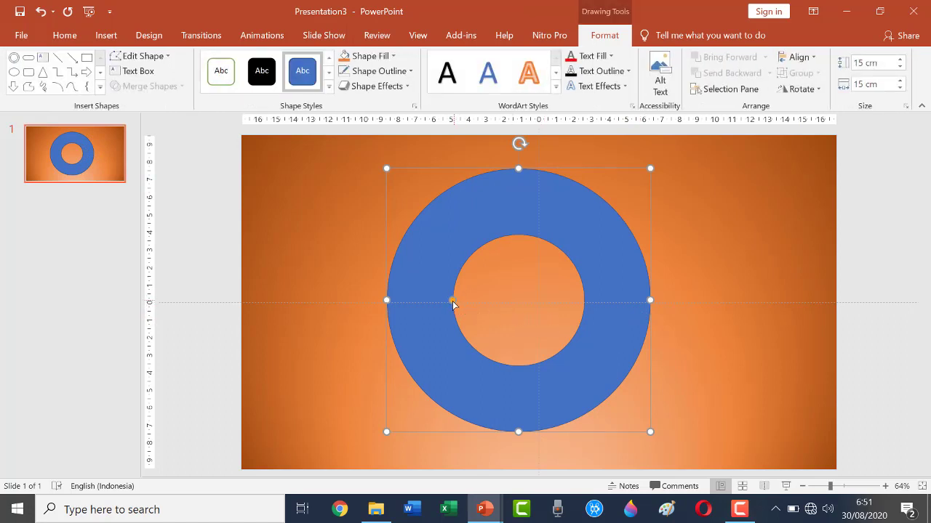
- Try making the donut's ring thinner, then undo back to the original ring
drag(452, 300, 421, 252)
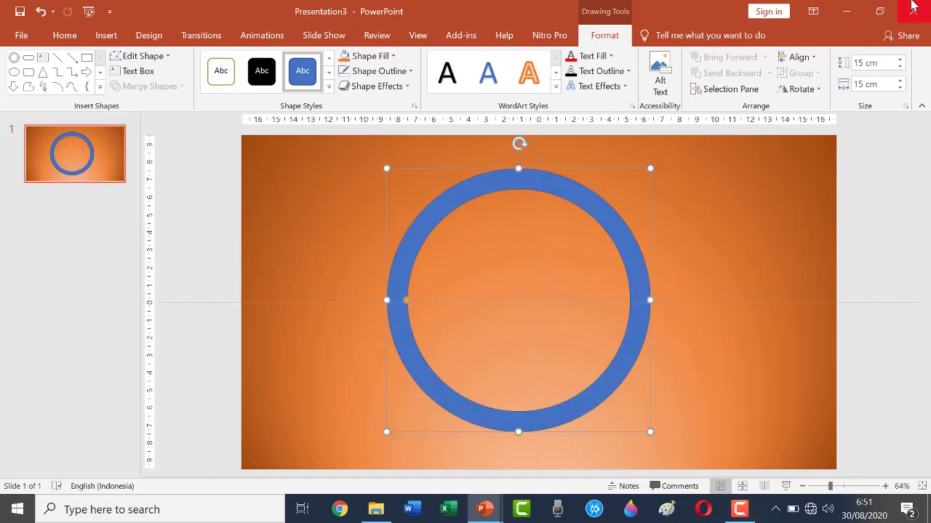
key(ctrl+z)
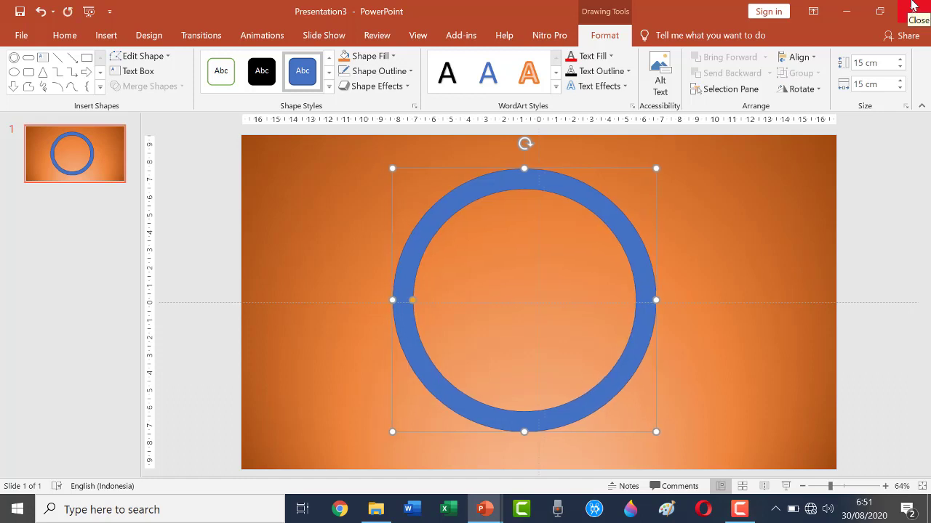
key(ctrl+z)
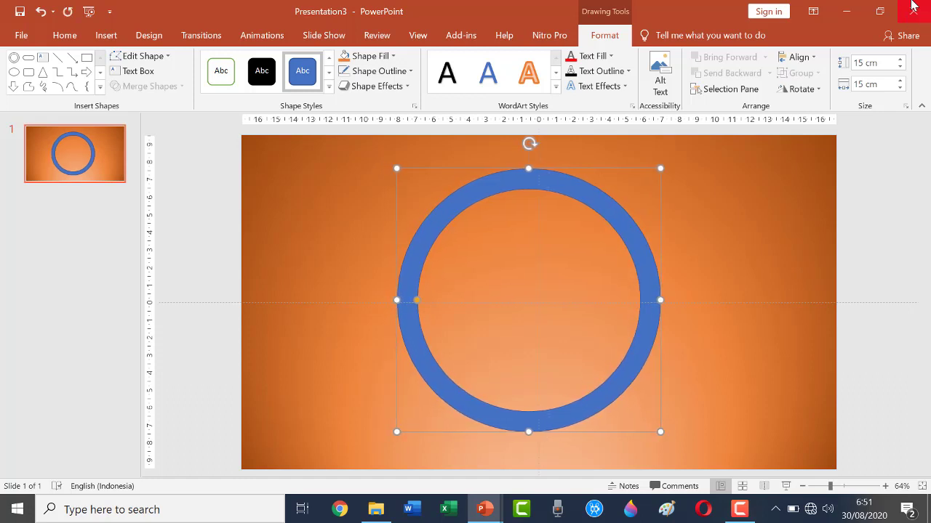
key(ctrl+z)
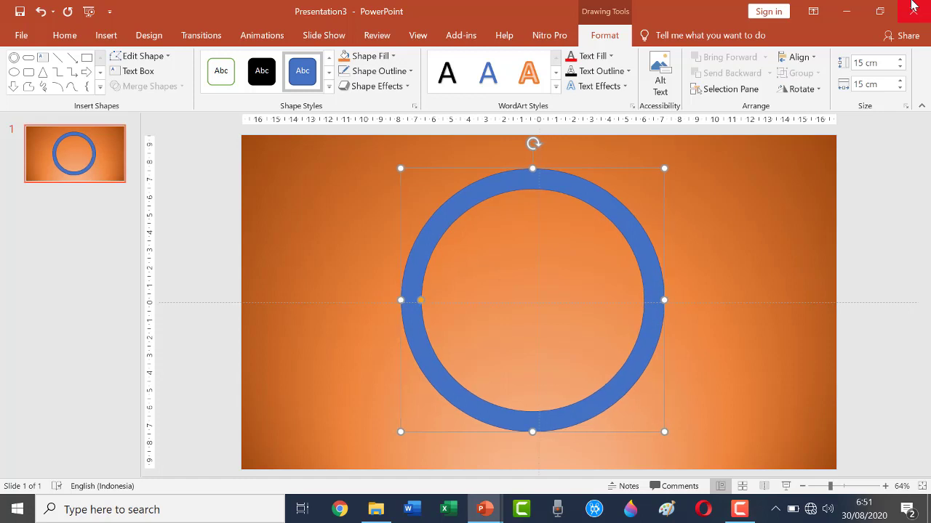
key(ctrl+z)
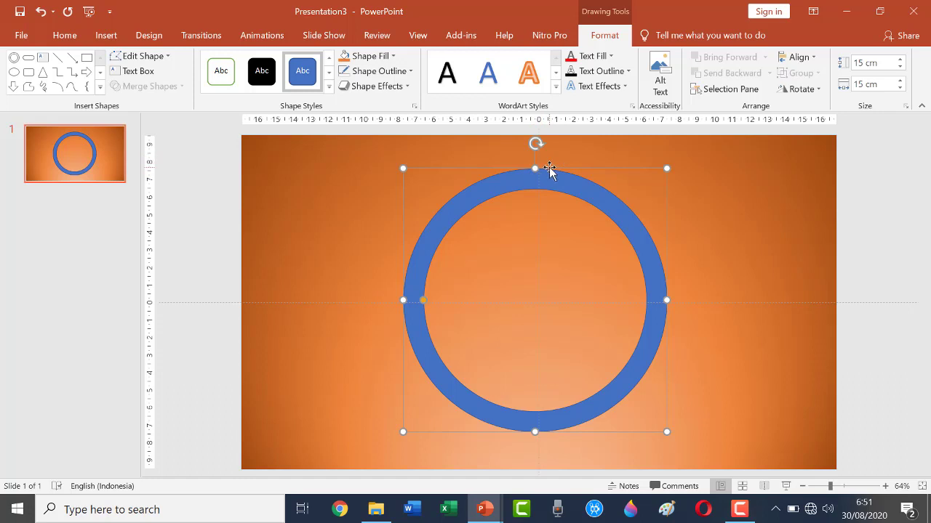
- Nudge the ring right and down until it sits on both centre guides
key(ctrl+Right)
key(ctrl+Right)
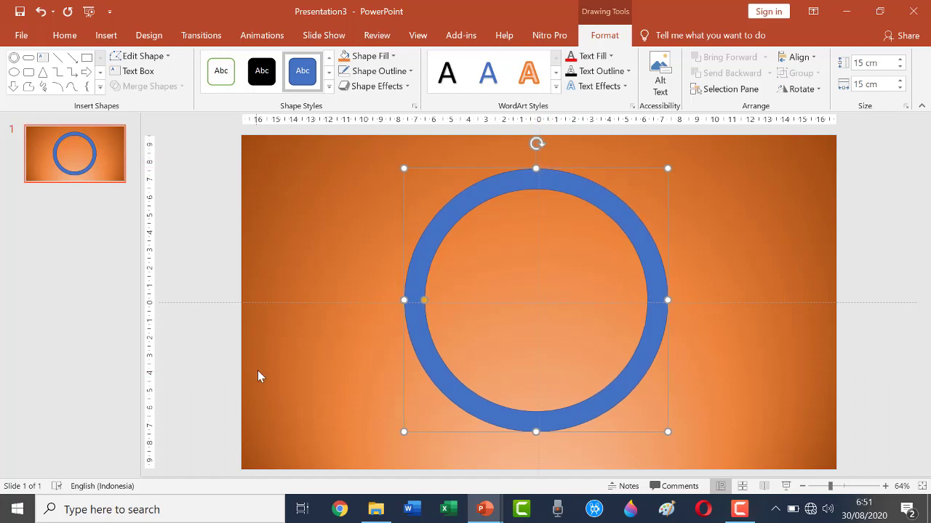
key(ctrl+Right)
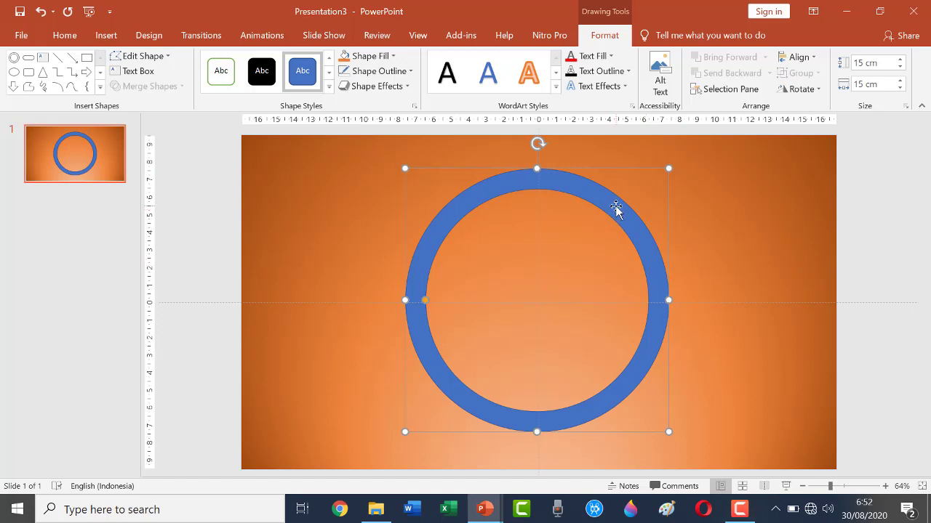
key(Escape)
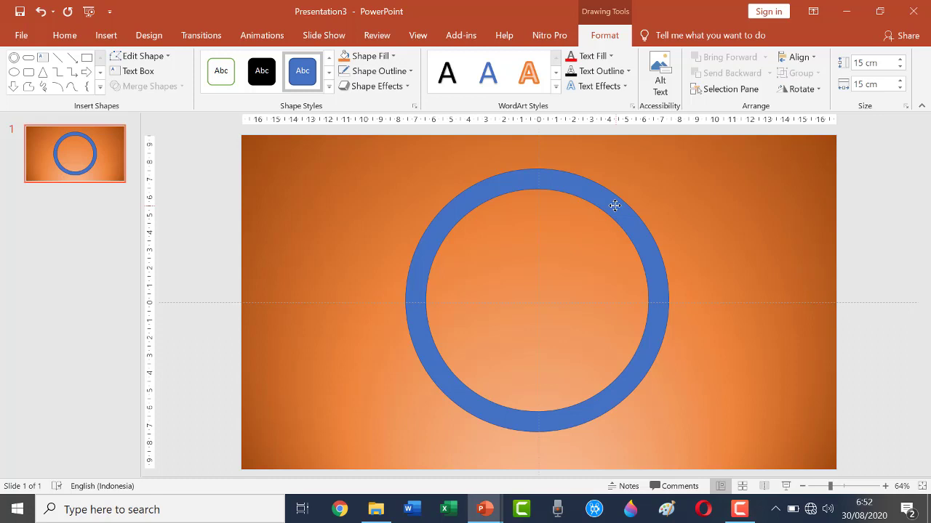
click(614, 206)
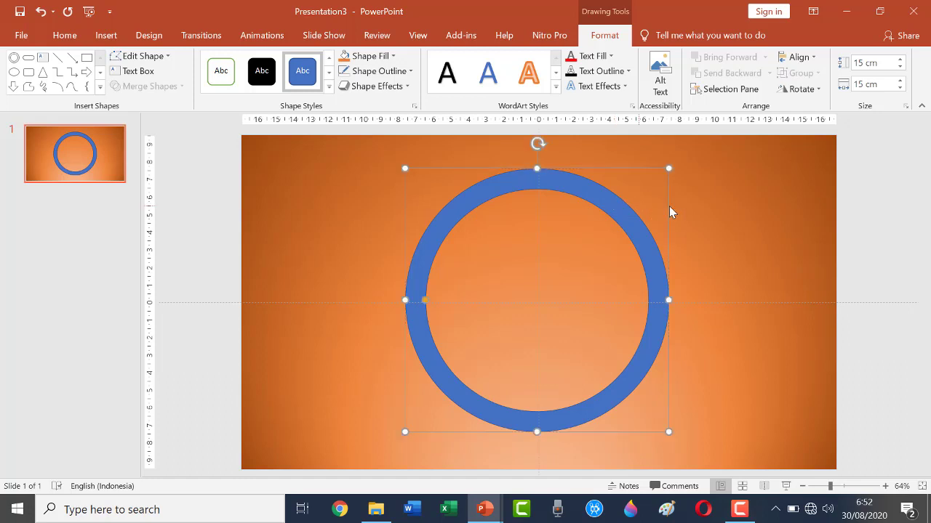
key(Right)
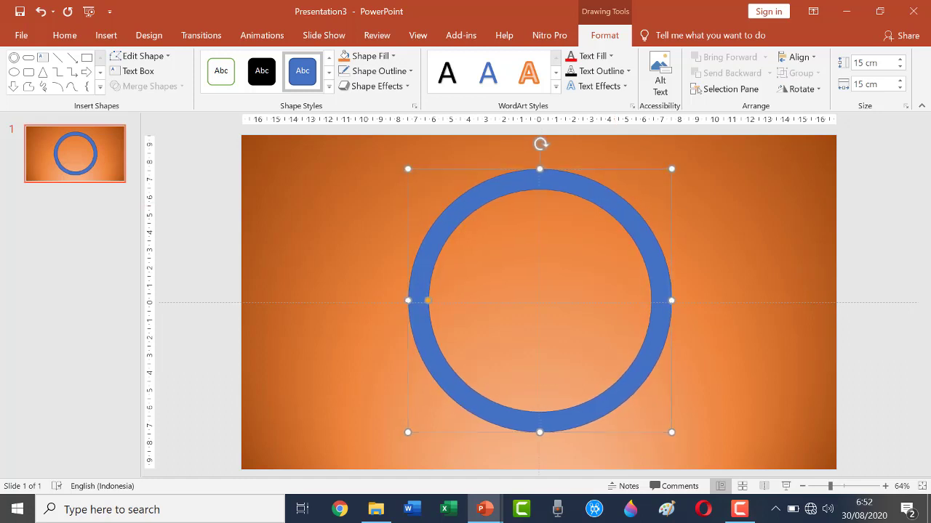
key(Down)
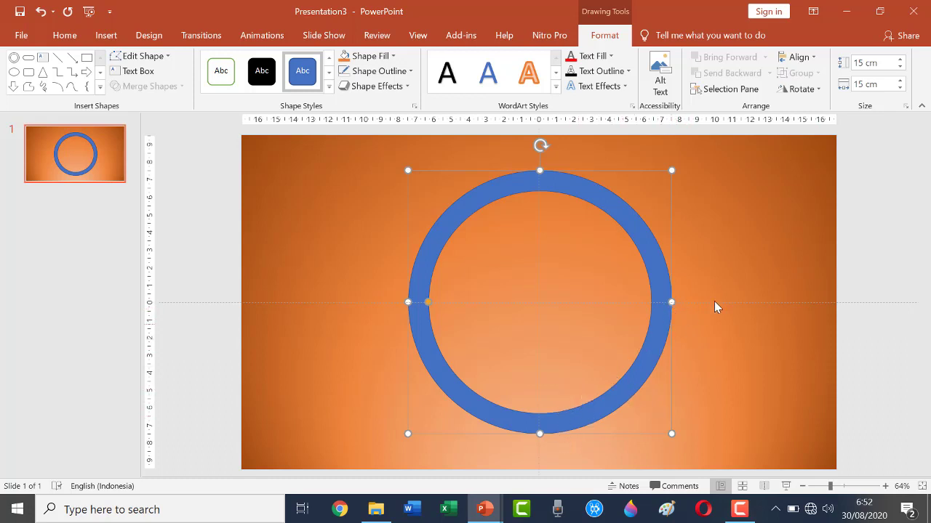
click(749, 292)
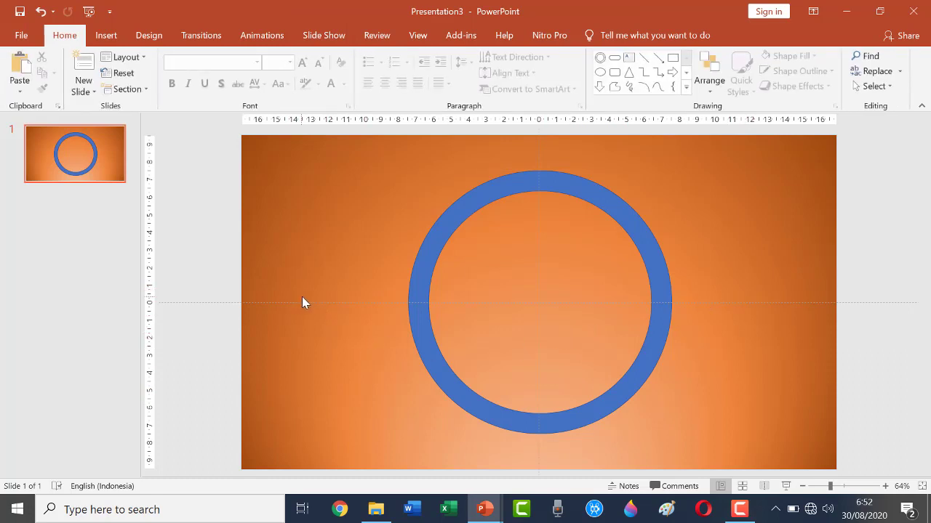
- Draw a Flowchart: Terminator bar across the ring's right edge
click(98, 39)
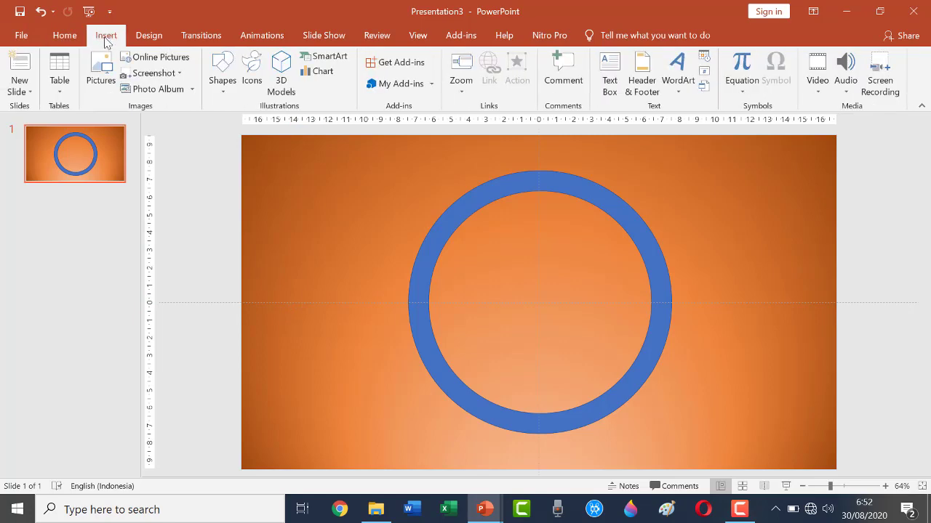
click(223, 91)
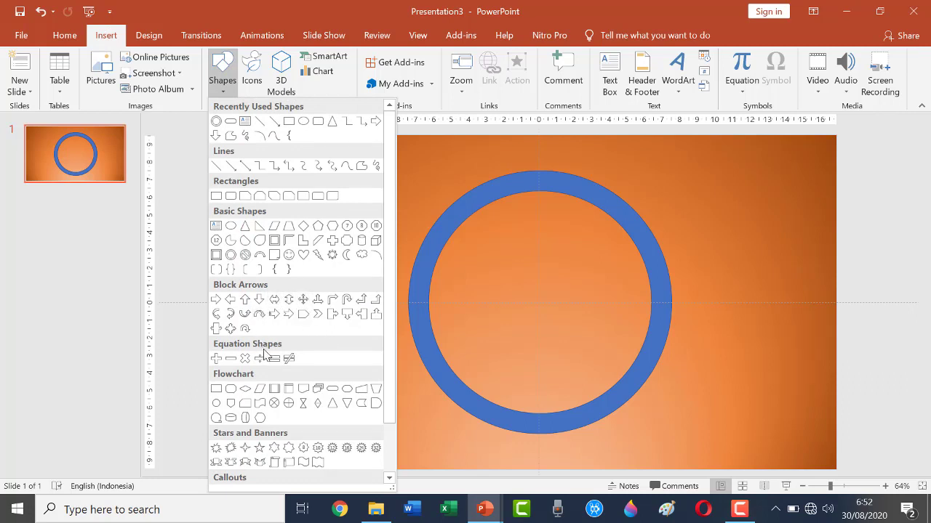
click(333, 391)
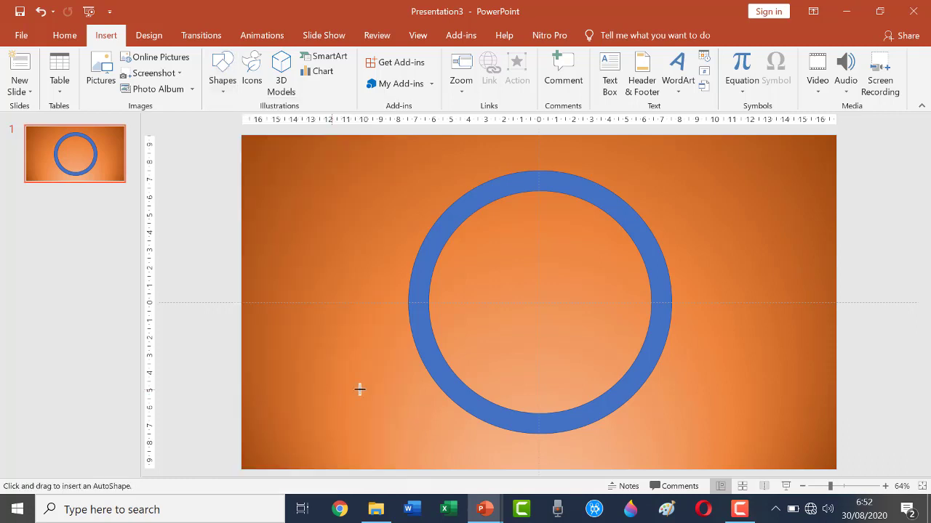
drag(621, 303, 707, 319)
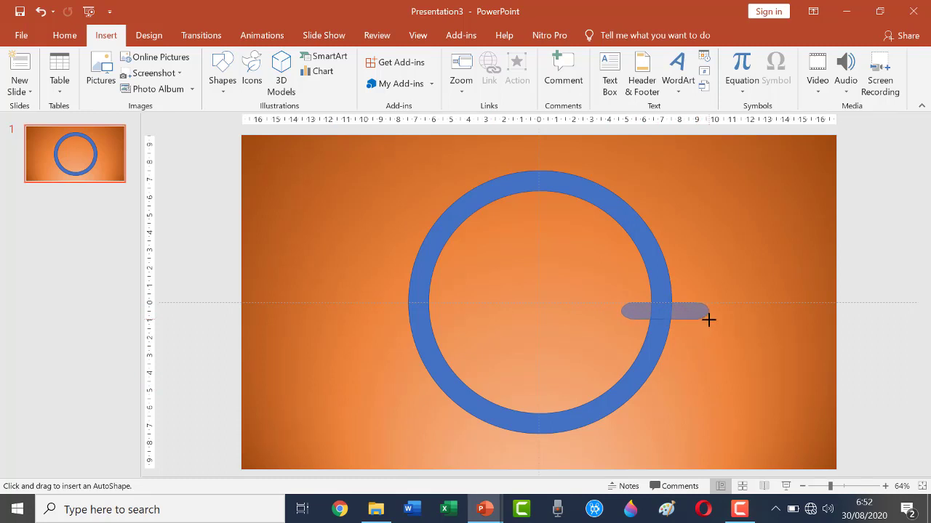
drag(706, 319, 718, 306)
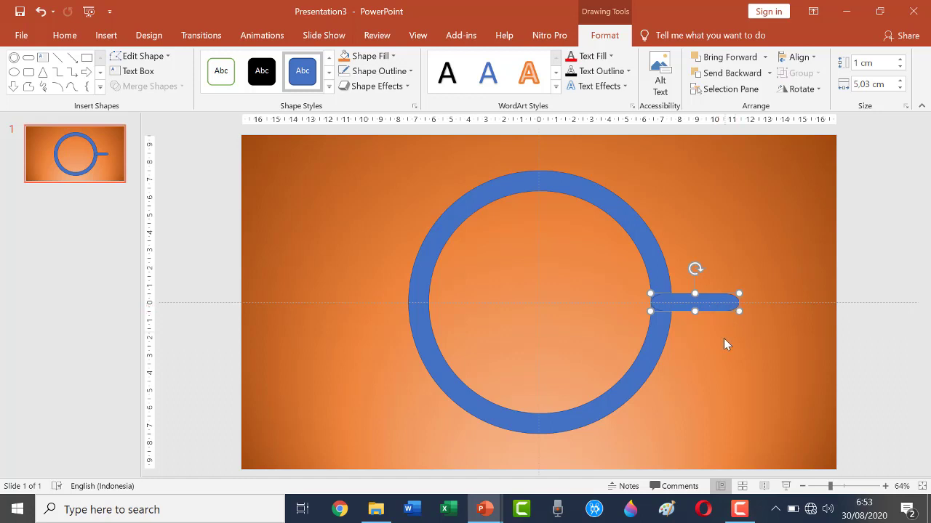
click(724, 338)
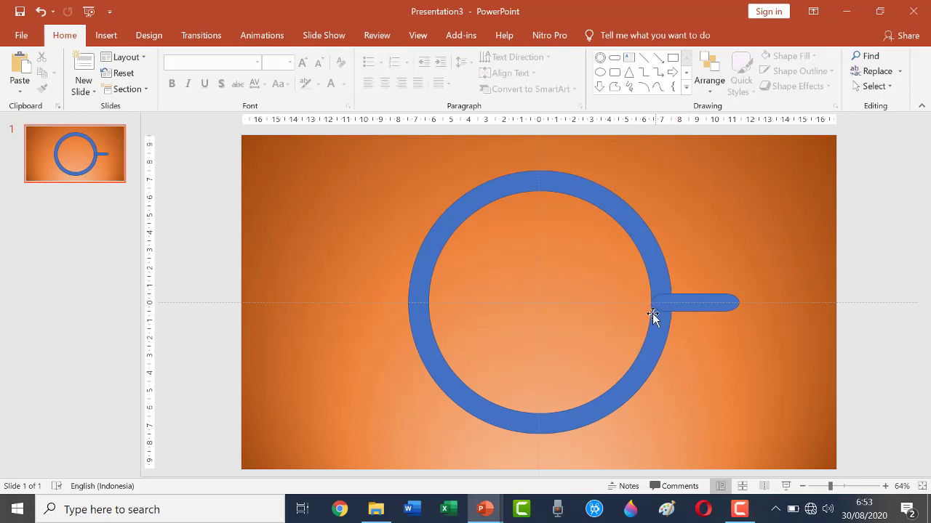
- Send the right bar to the back, behind the ring
right_click(701, 304)
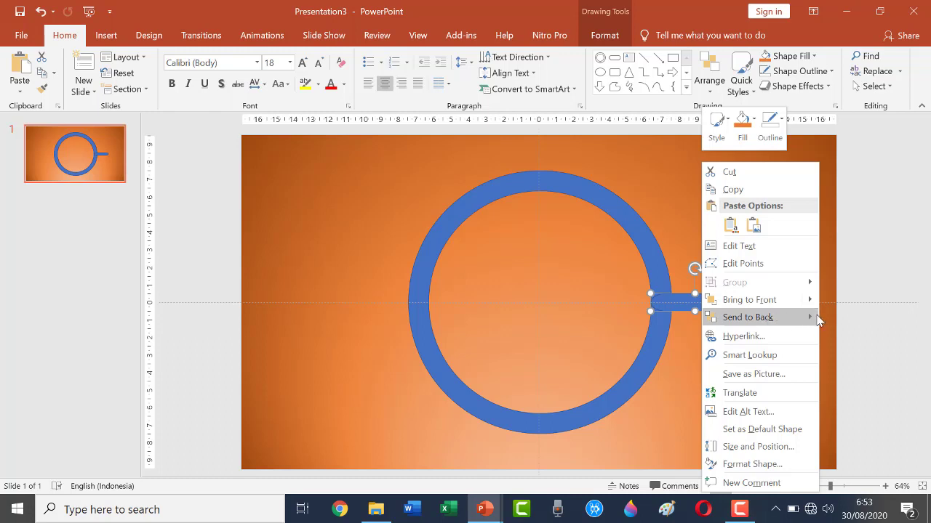
mouse_move(813, 318)
click(858, 320)
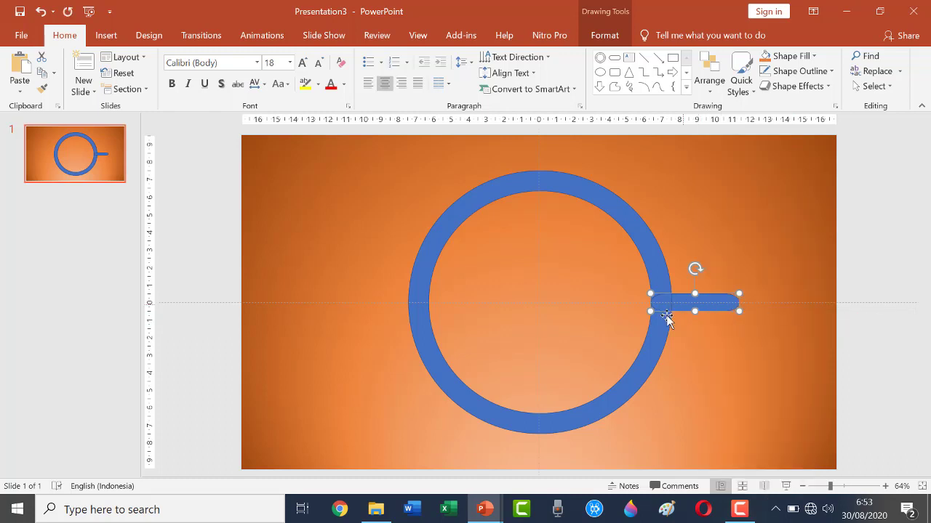
click(688, 360)
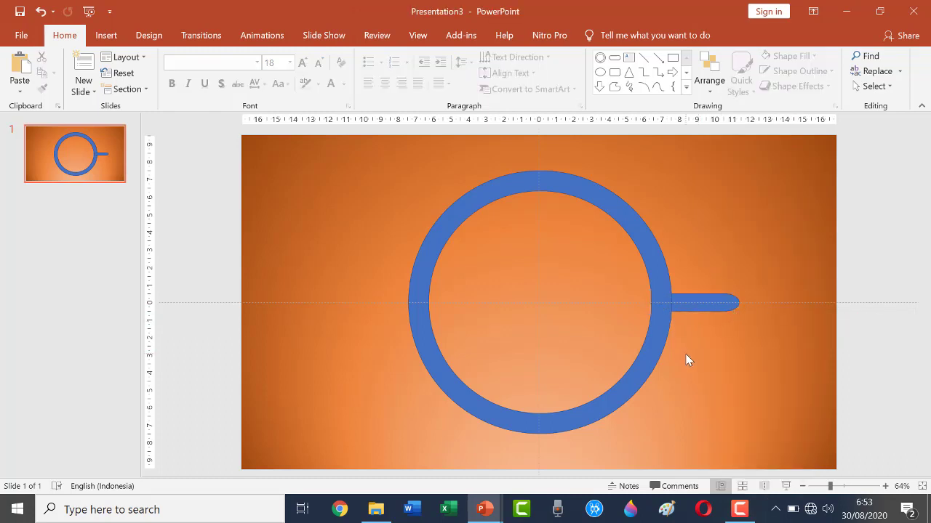
click(696, 304)
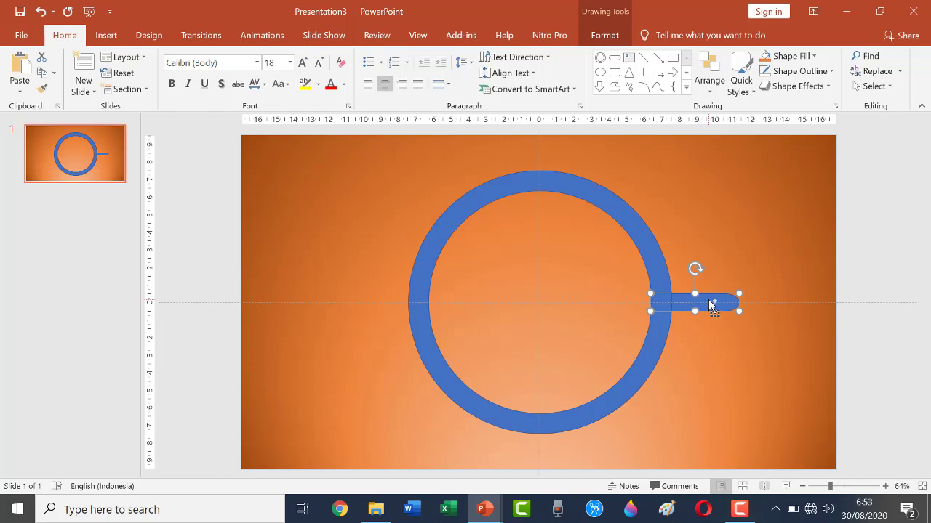
- Copy the right bar to the ring's left edge, aligned with the right bar
mouse_move(711, 303)
mouse_down()
mouse_move(480, 311)
mouse_move(399, 301)
mouse_up()
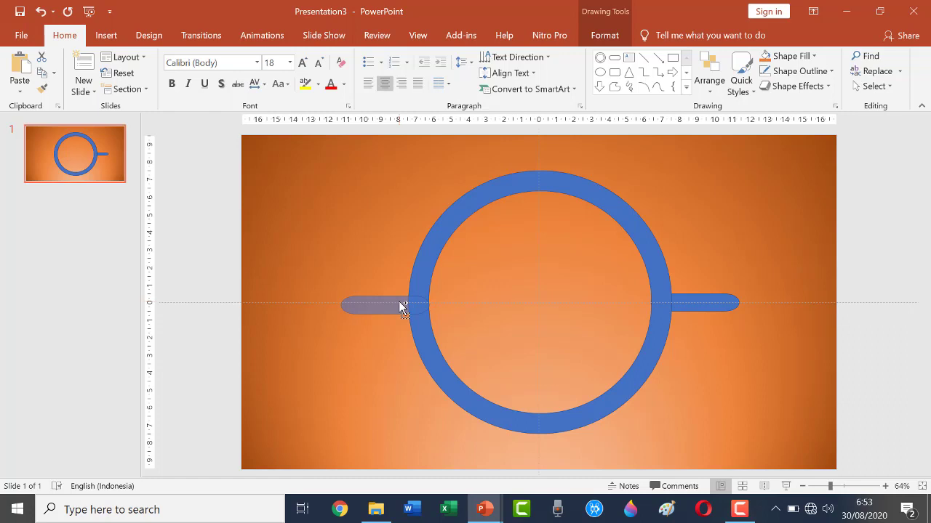
drag(399, 301, 399, 301)
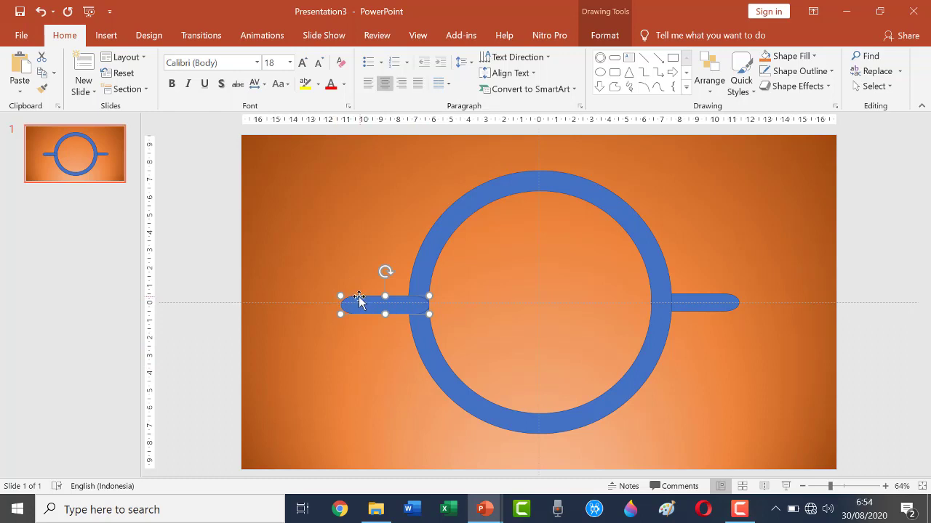
drag(360, 300, 352, 294)
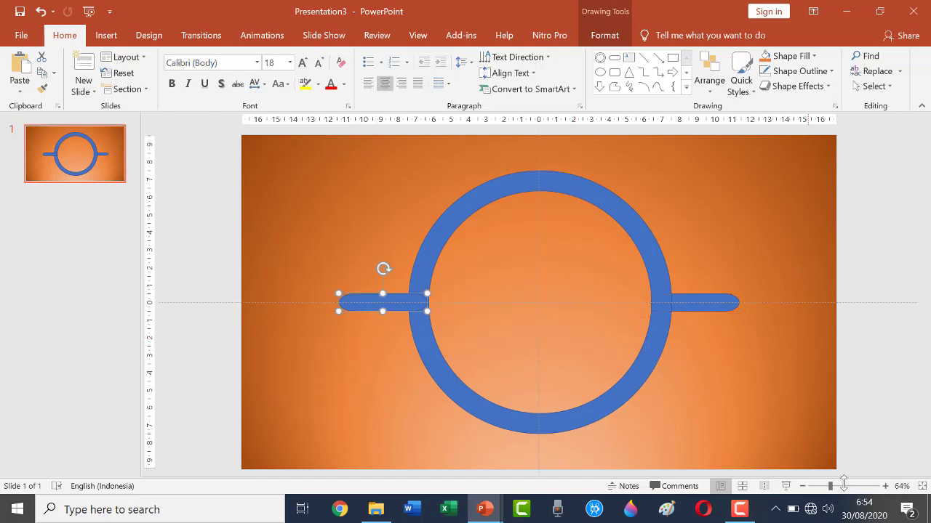
click(716, 376)
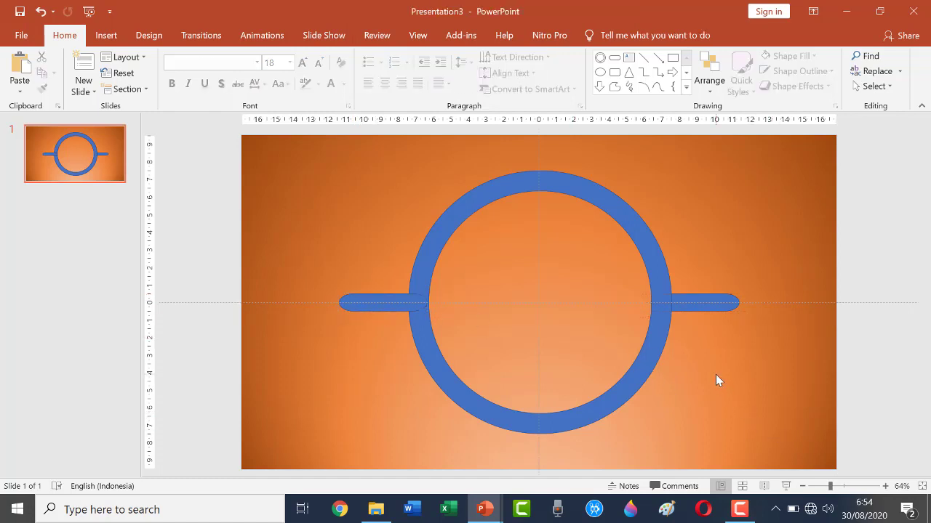
- Send the left bar to the back, behind the ring
right_click(388, 302)
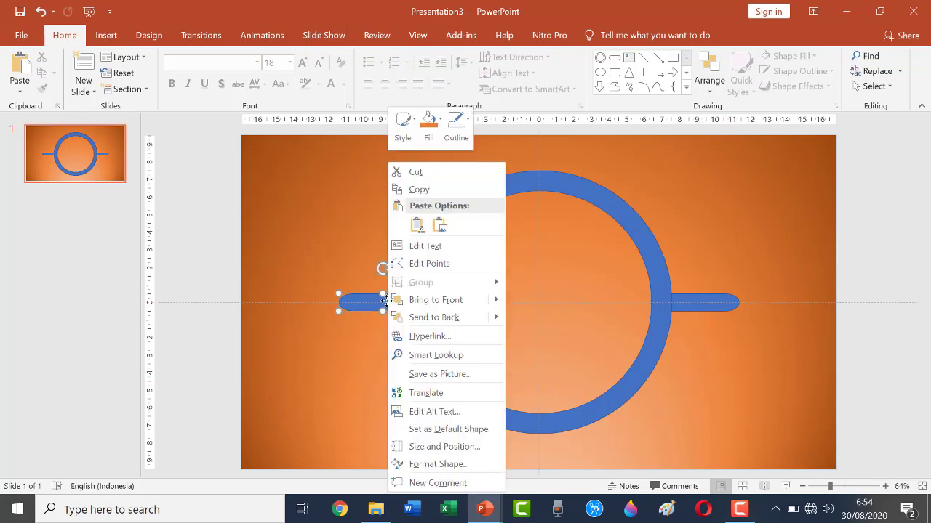
click(447, 319)
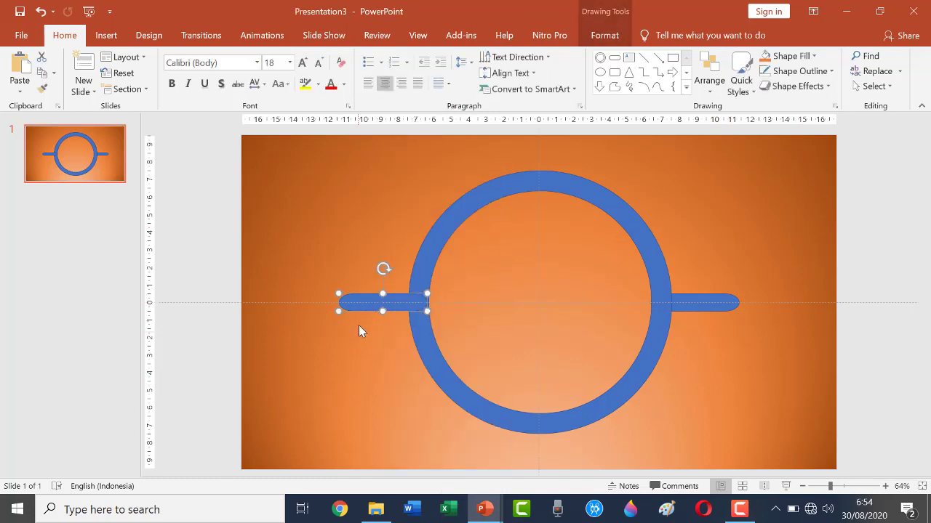
right_click(370, 304)
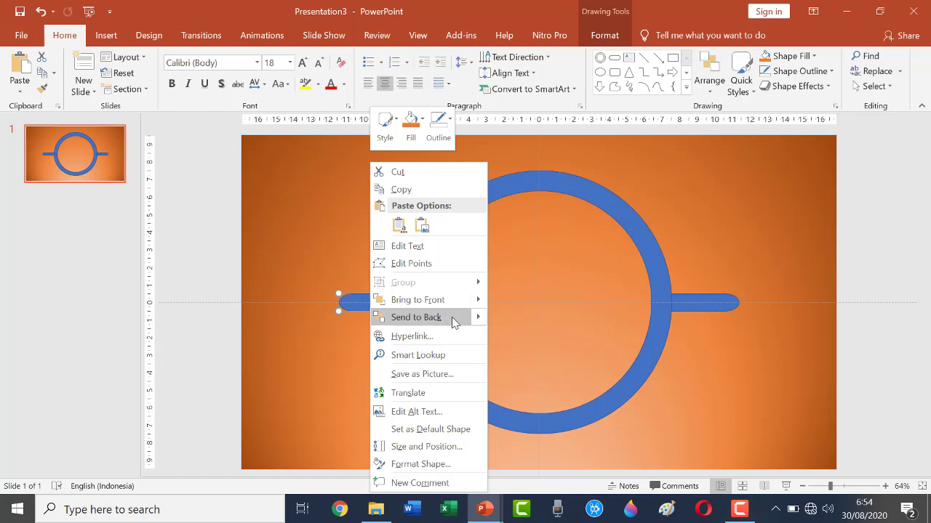
mouse_move(475, 322)
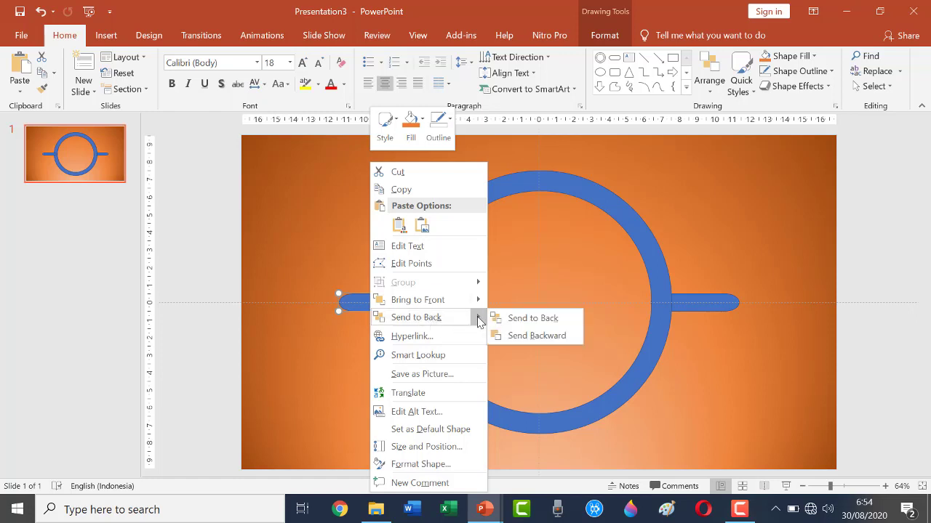
click(515, 324)
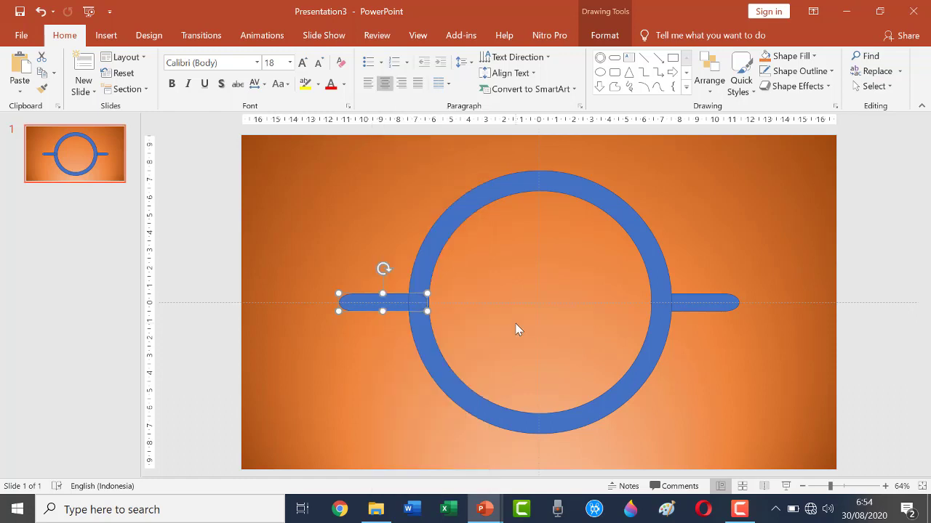
click(361, 374)
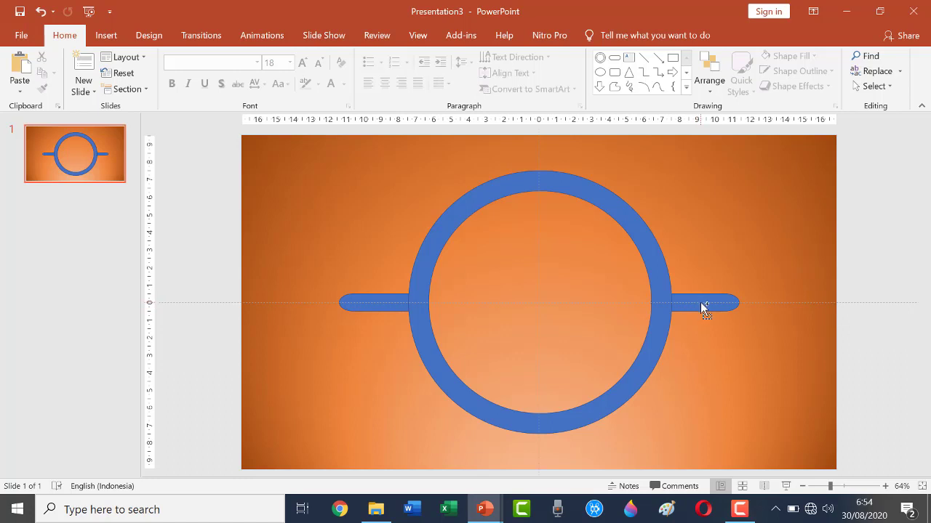
- Copy the right bar into the ring's centre and rotate it upright
drag(703, 304, 544, 269)
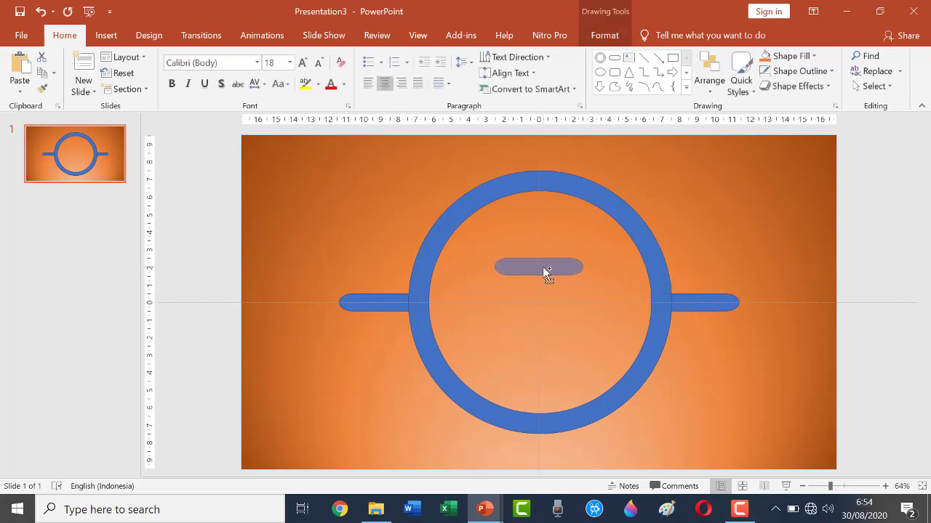
drag(547, 273, 546, 272)
drag(538, 233, 536, 231)
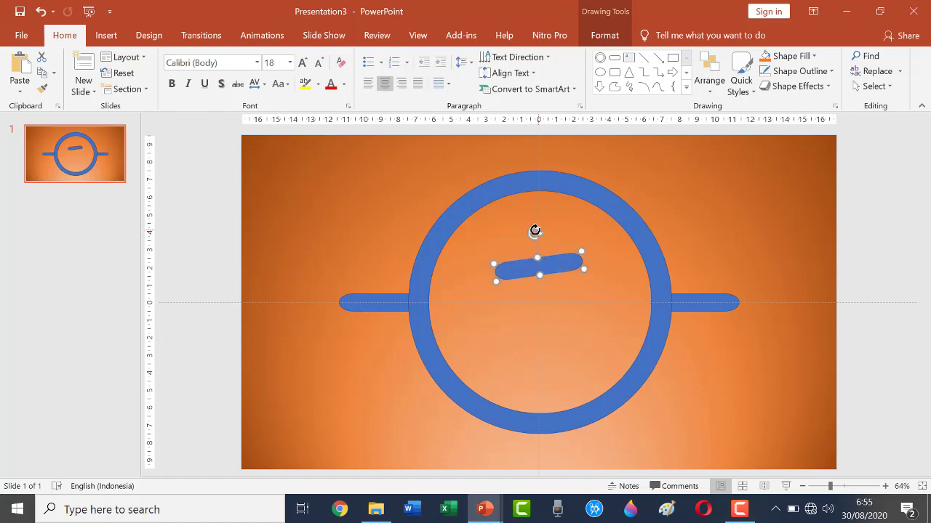
mouse_move(534, 231)
mouse_down()
mouse_move(503, 249)
mouse_move(502, 267)
mouse_up()
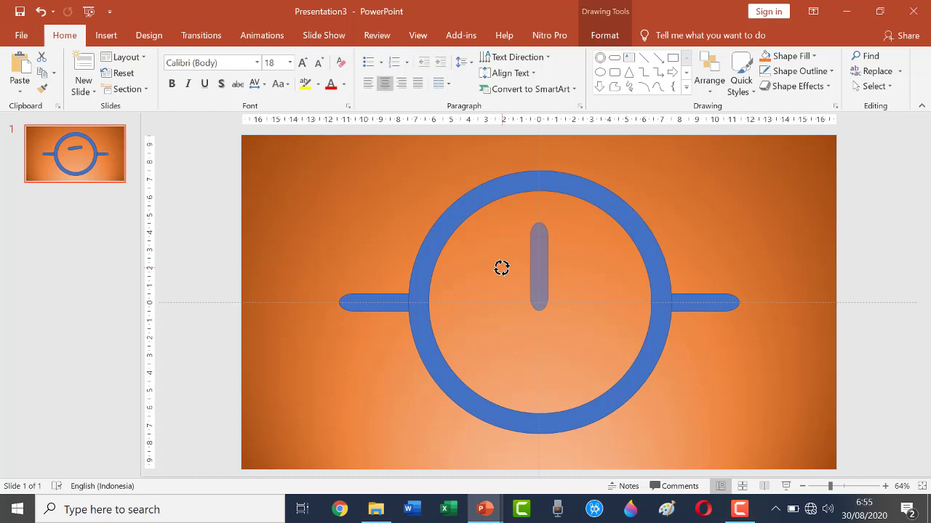
drag(502, 267, 503, 267)
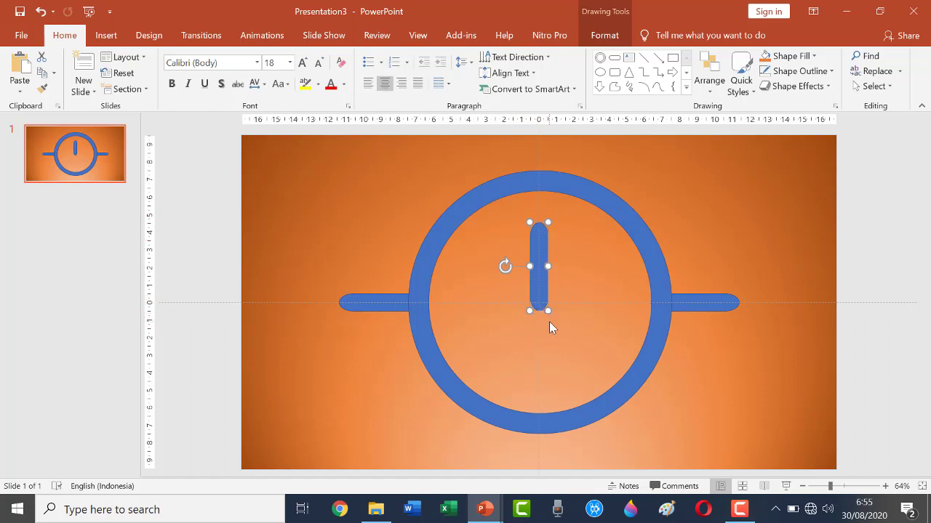
- Shorten the vertical bar and position it on the ring's top edge
drag(548, 311, 548, 281)
mouse_move(540, 249)
mouse_down()
mouse_move(531, 214)
mouse_move(539, 163)
mouse_up()
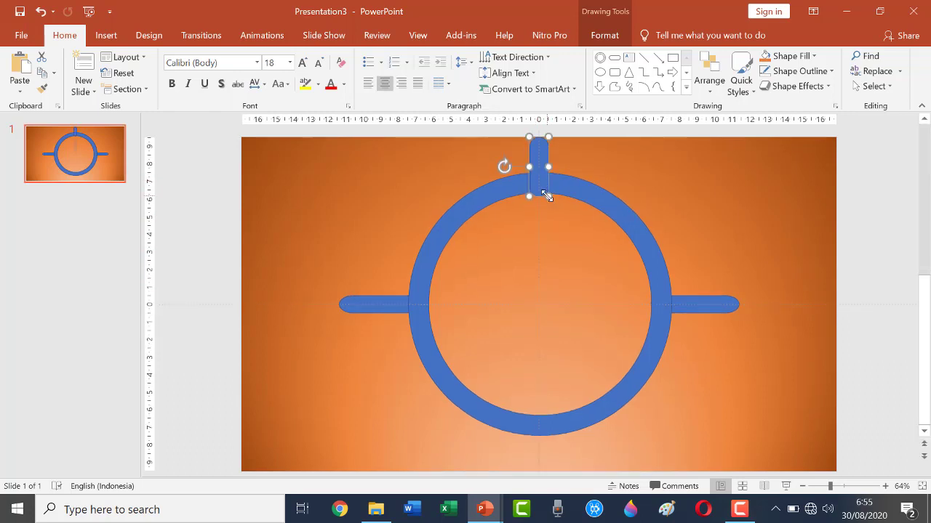
drag(547, 197, 549, 191)
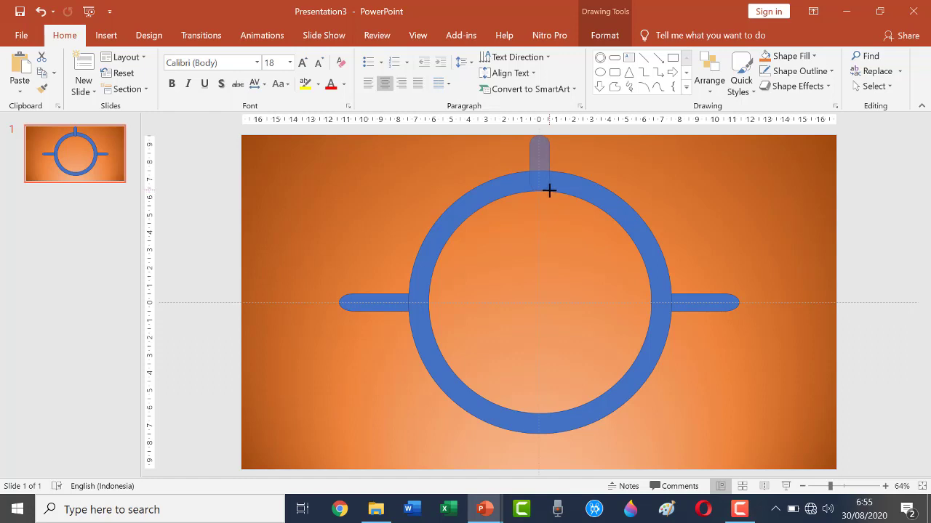
drag(549, 191, 540, 159)
click(536, 240)
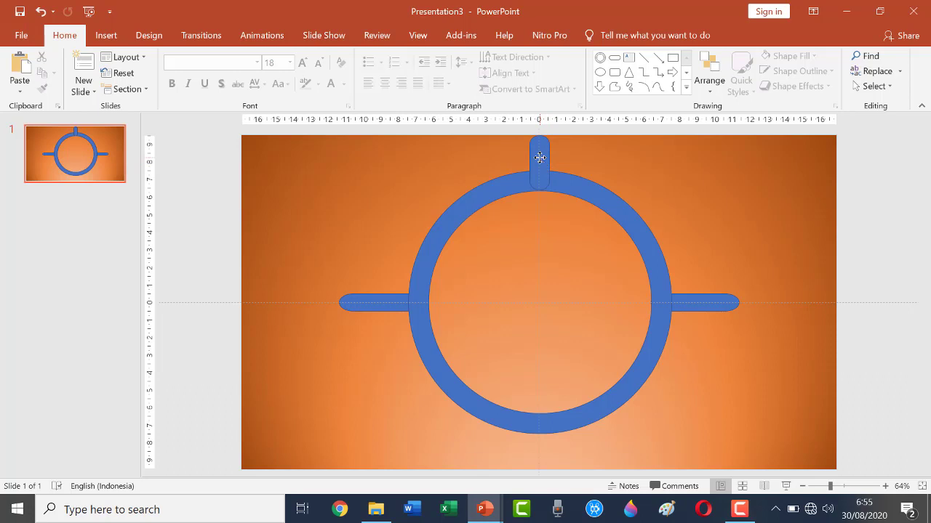
- Send the top bar to the back, behind the ring
right_click(539, 159)
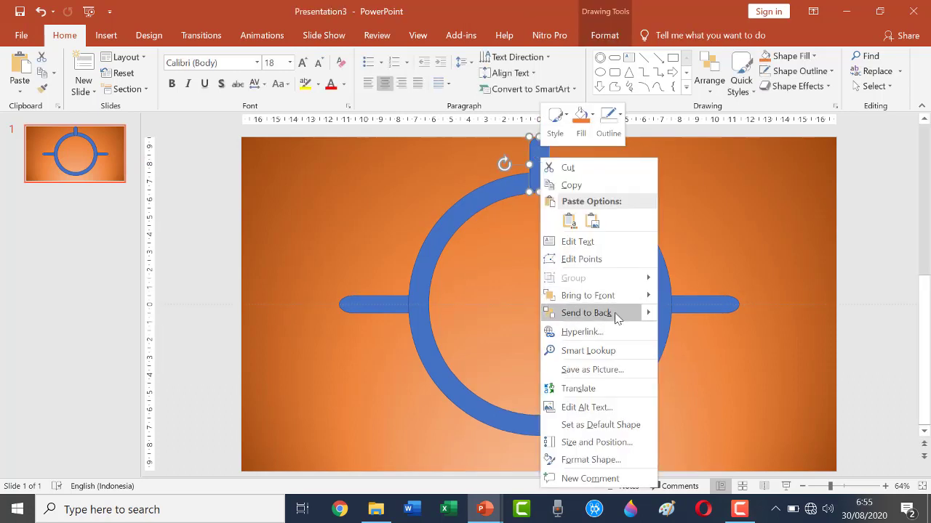
mouse_move(649, 314)
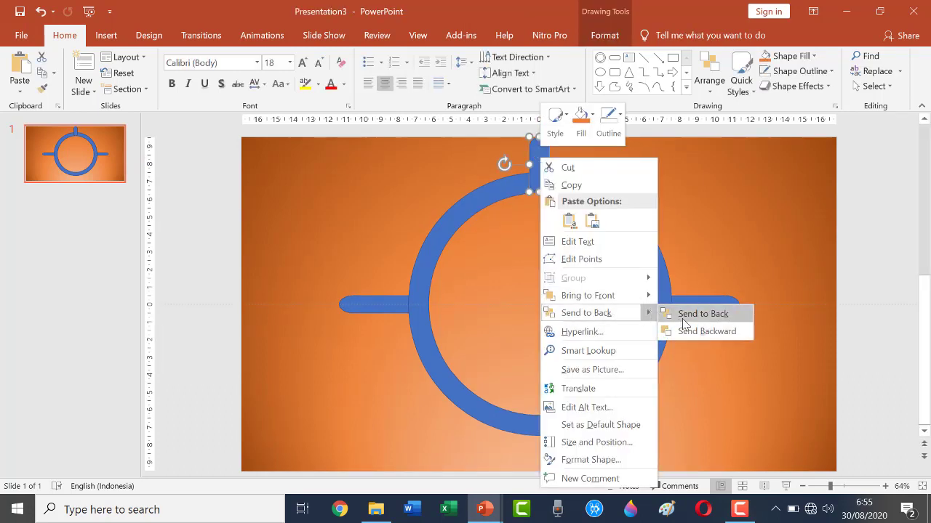
click(683, 314)
click(669, 197)
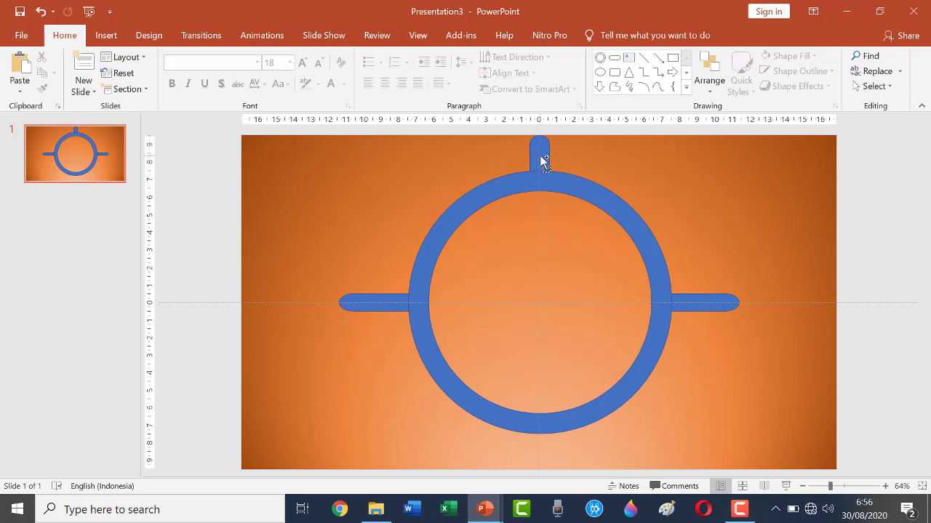
- Duplicate the top bar down to the ring's bottom edge and send the copy behind the ring
drag(542, 160, 544, 441)
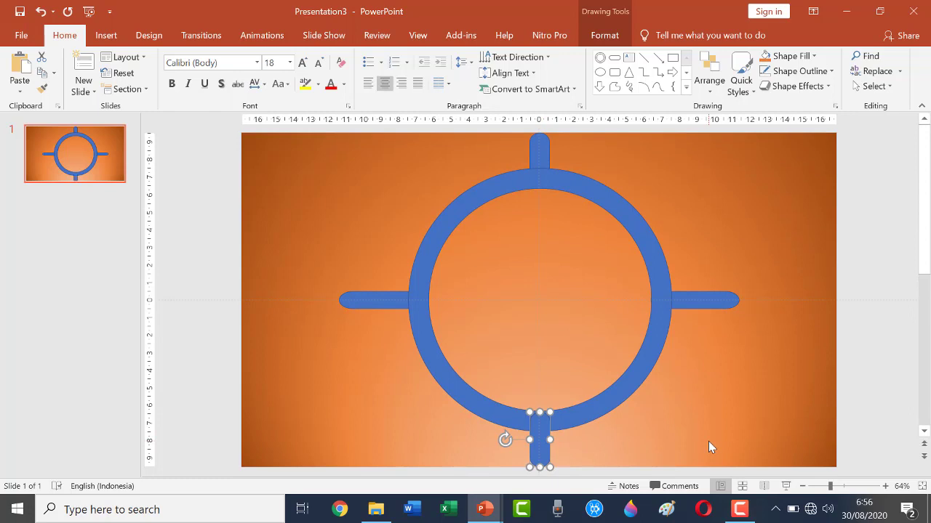
click(680, 422)
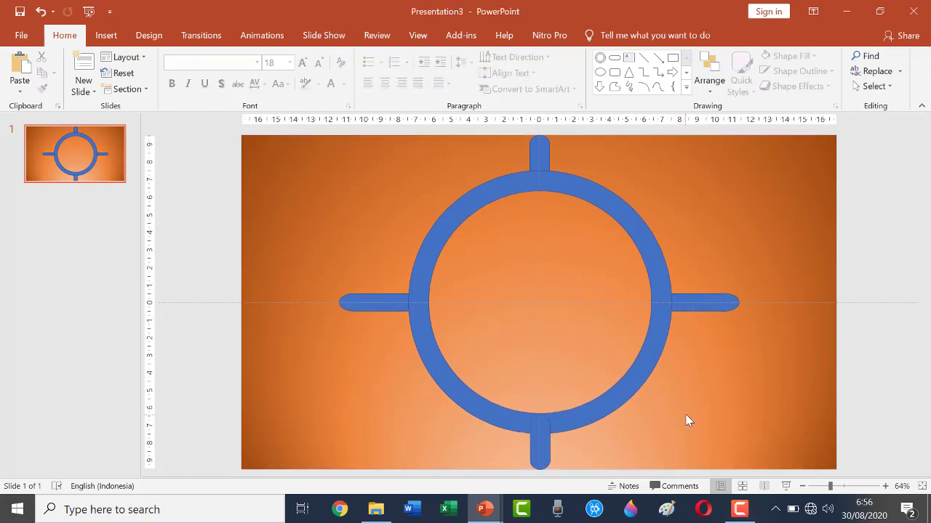
right_click(538, 455)
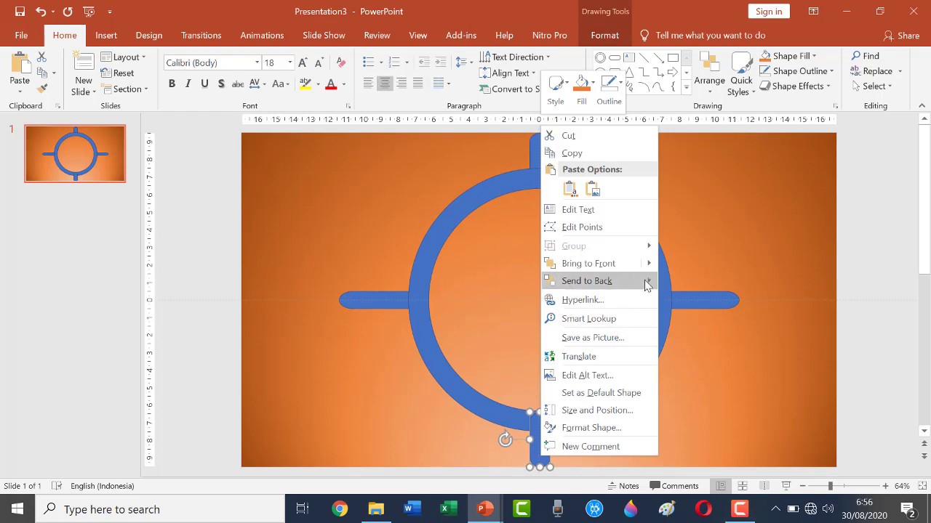
mouse_move(649, 281)
click(703, 289)
click(700, 383)
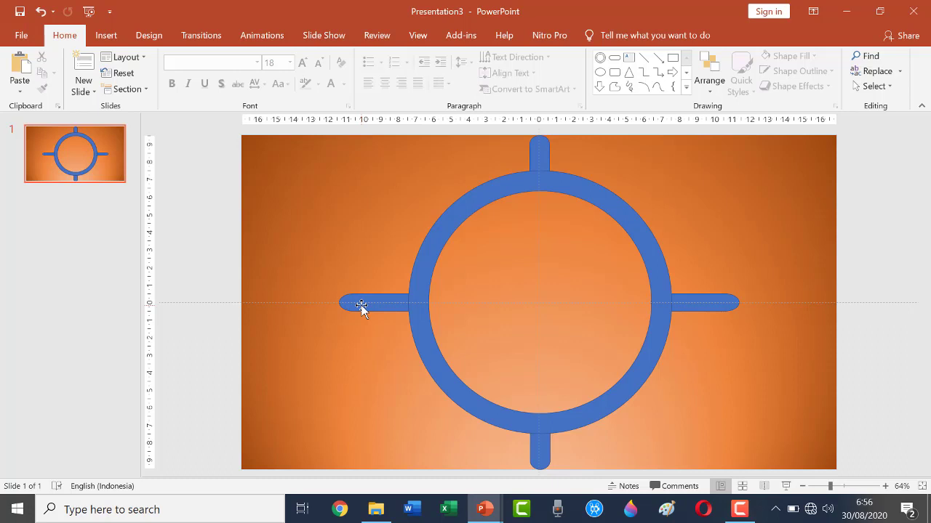
- Select the ring and all four bars and set their Shape Outline to No Outline
click(361, 306)
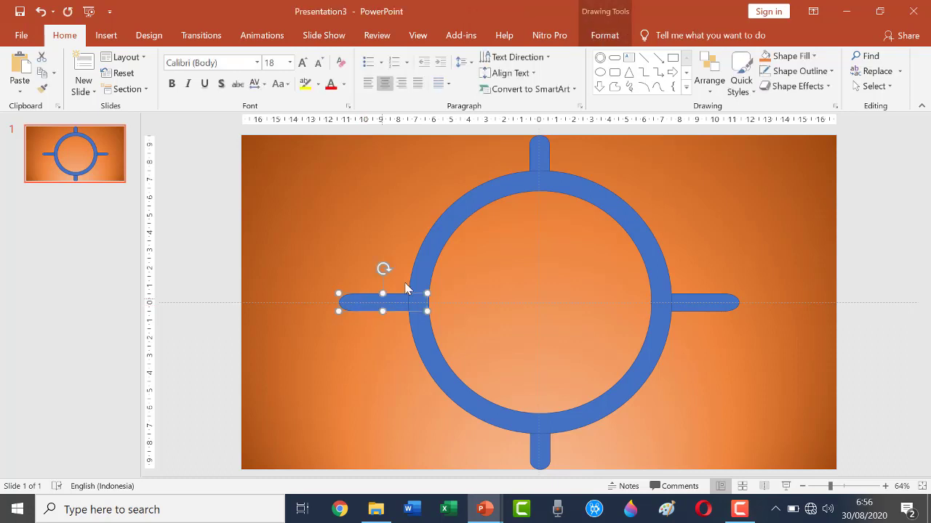
shift+click(444, 242)
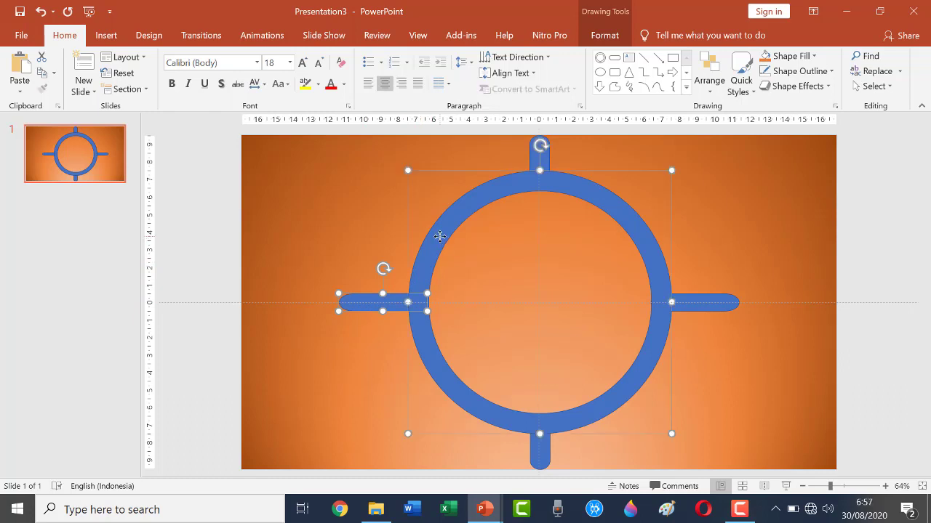
shift+click(544, 162)
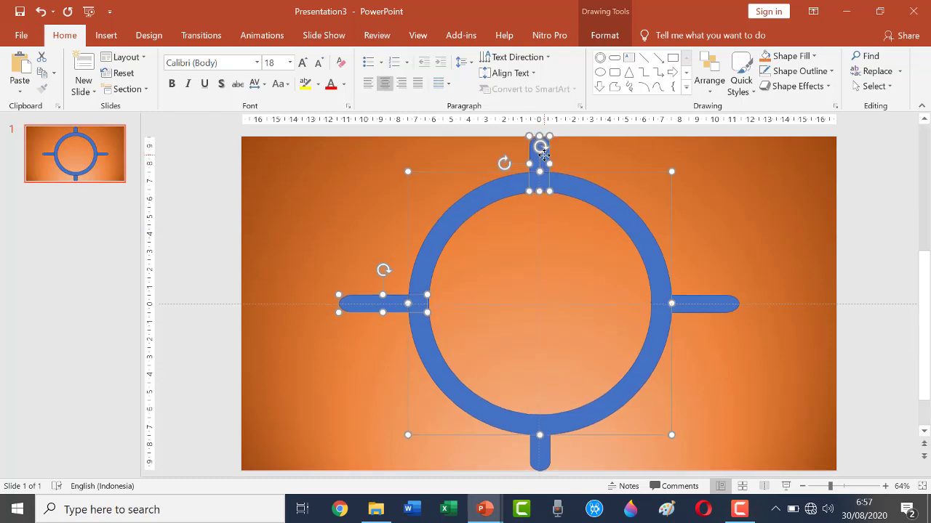
shift+click(719, 306)
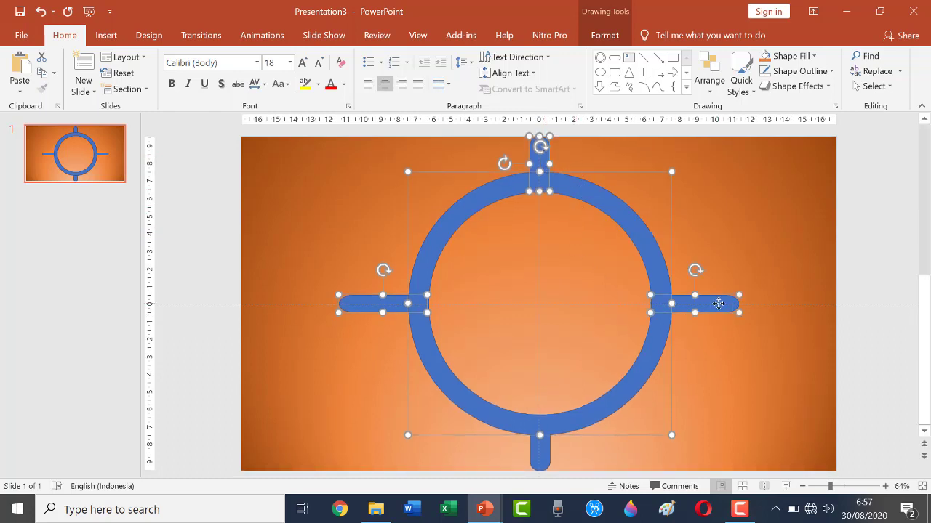
shift+click(549, 465)
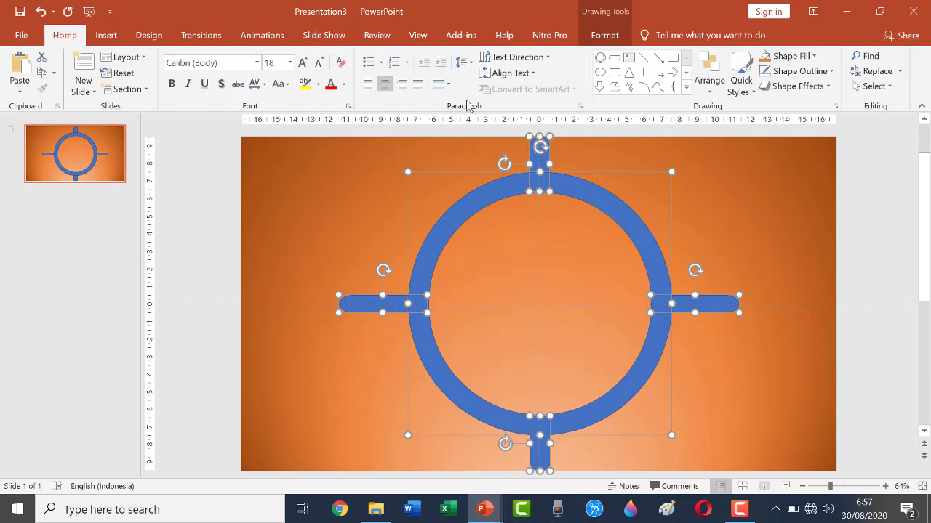
click(614, 37)
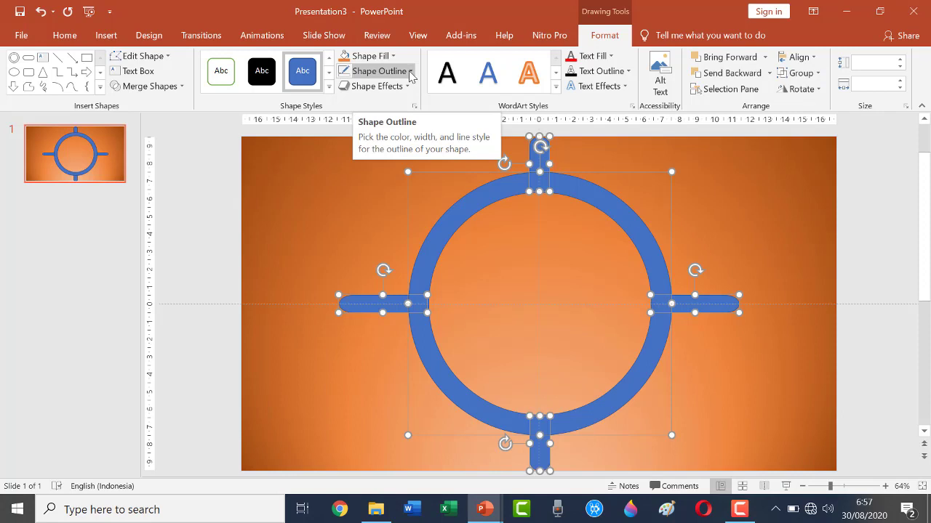
click(409, 72)
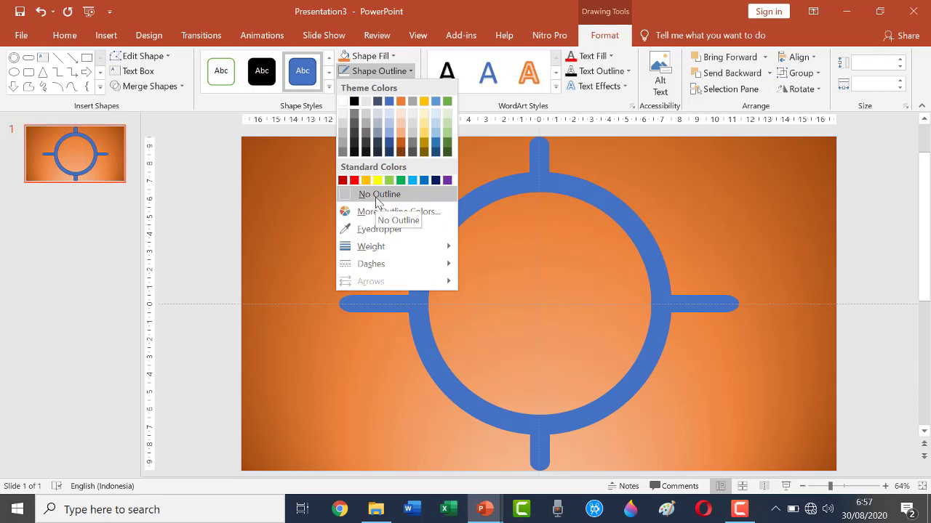
click(378, 195)
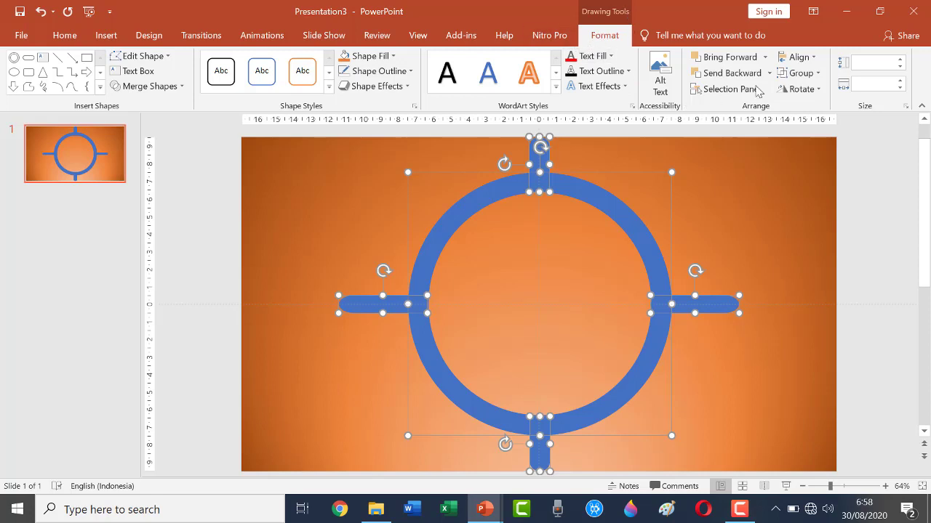
- Group the ring and its four bars into one crosshair and select the group
click(819, 74)
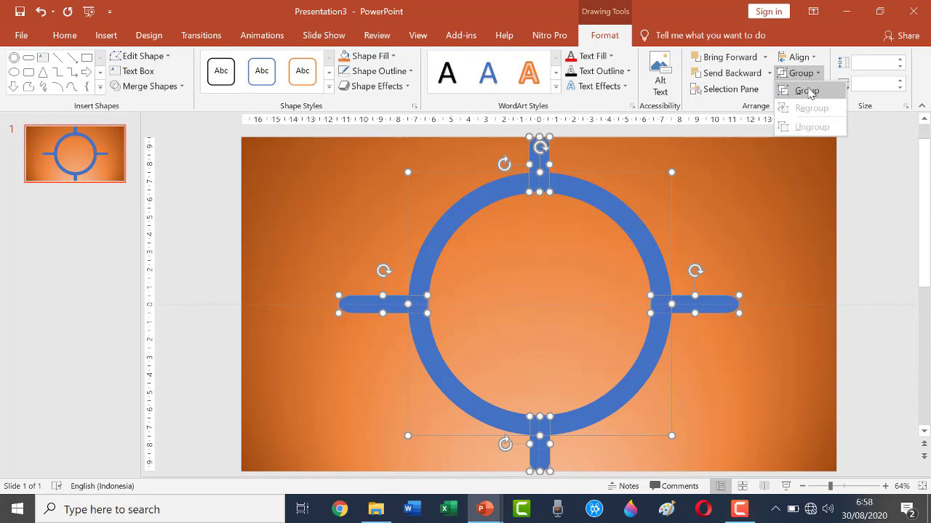
click(806, 91)
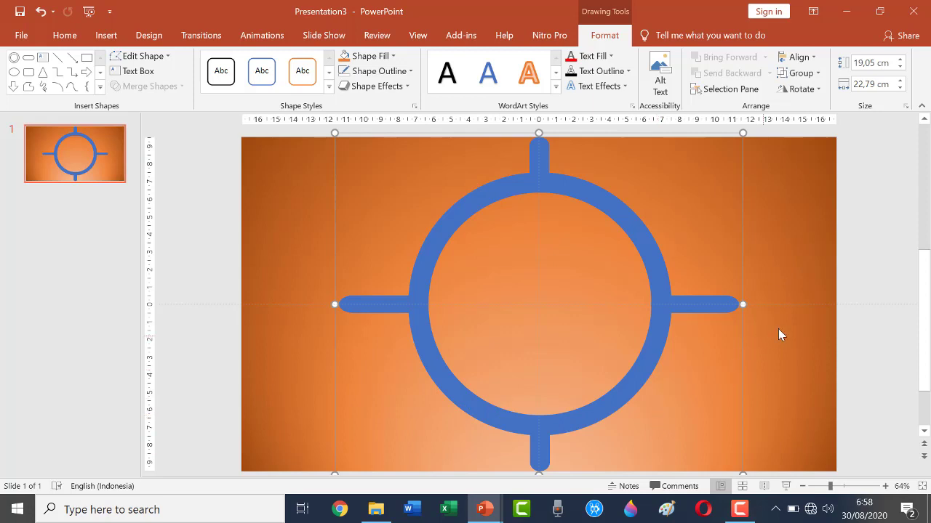
click(757, 312)
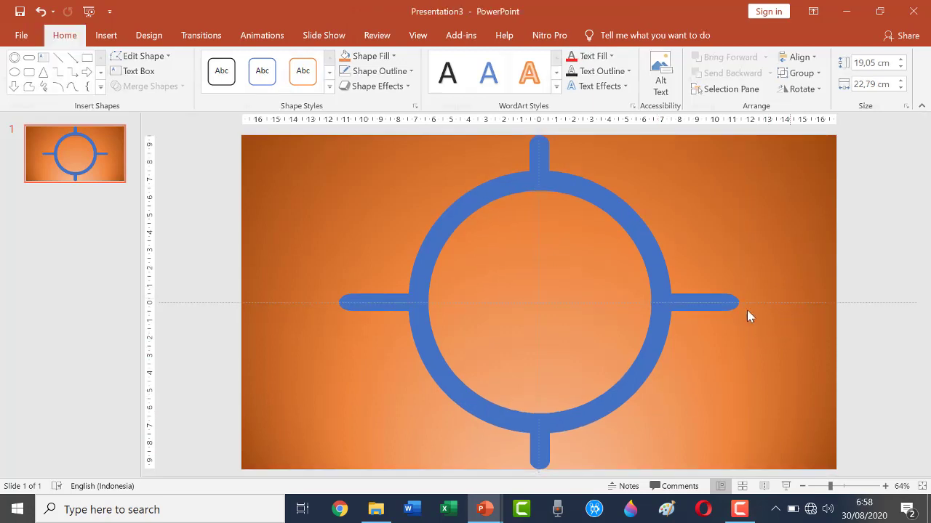
click(667, 300)
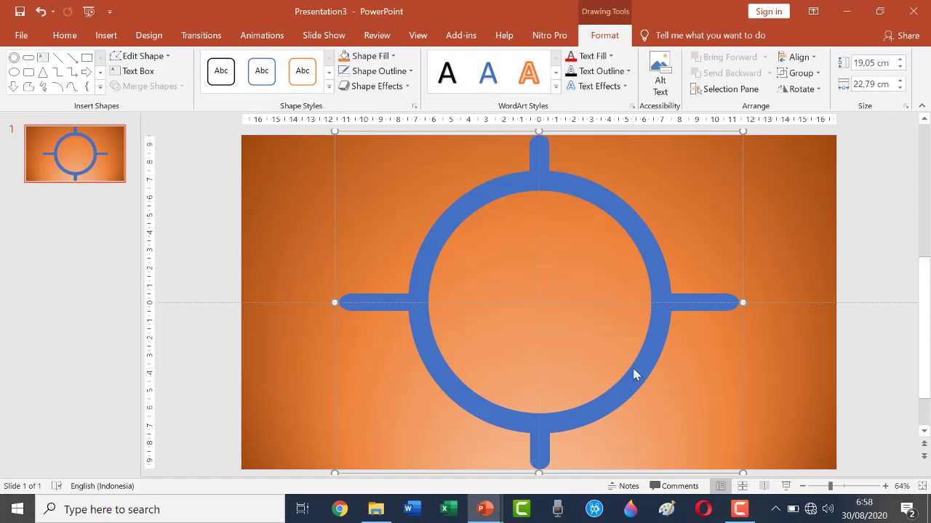
click(261, 38)
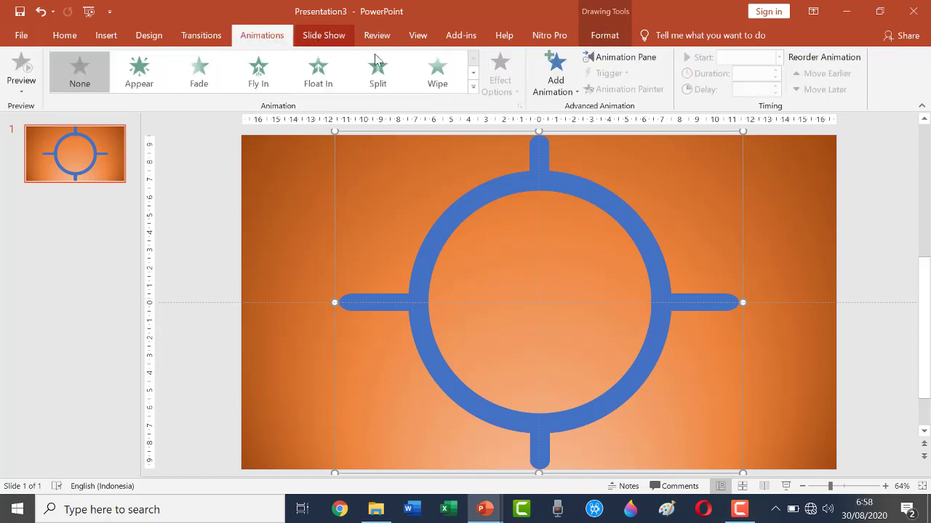
- Apply the Swivel entrance animation from the full effects gallery to the crosshair group
click(474, 93)
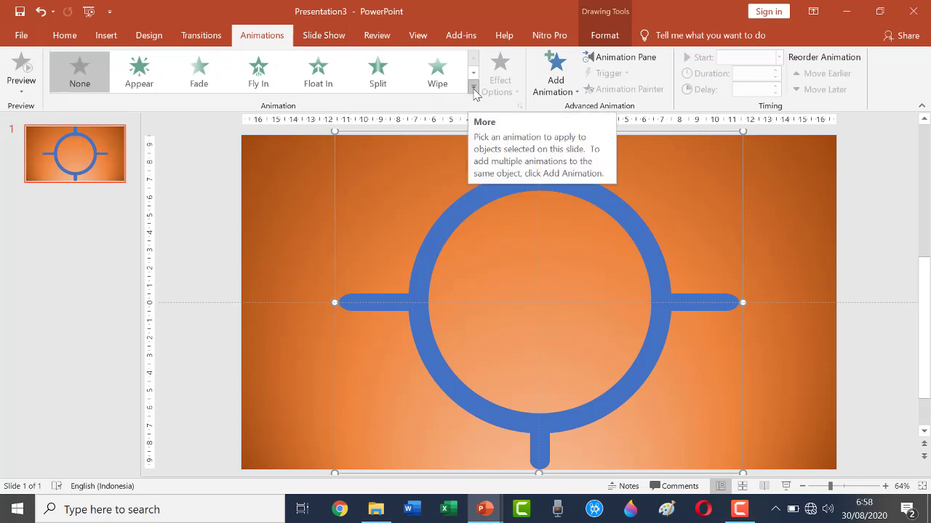
click(473, 87)
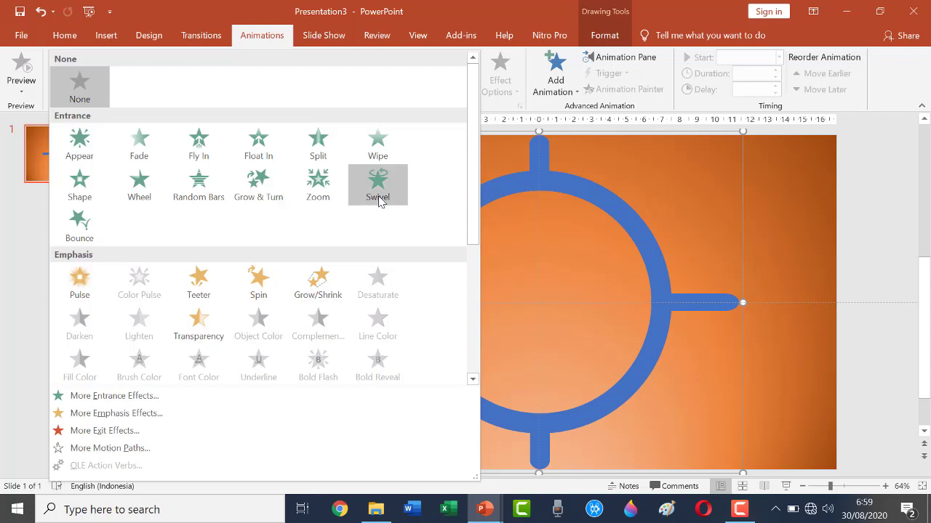
click(378, 190)
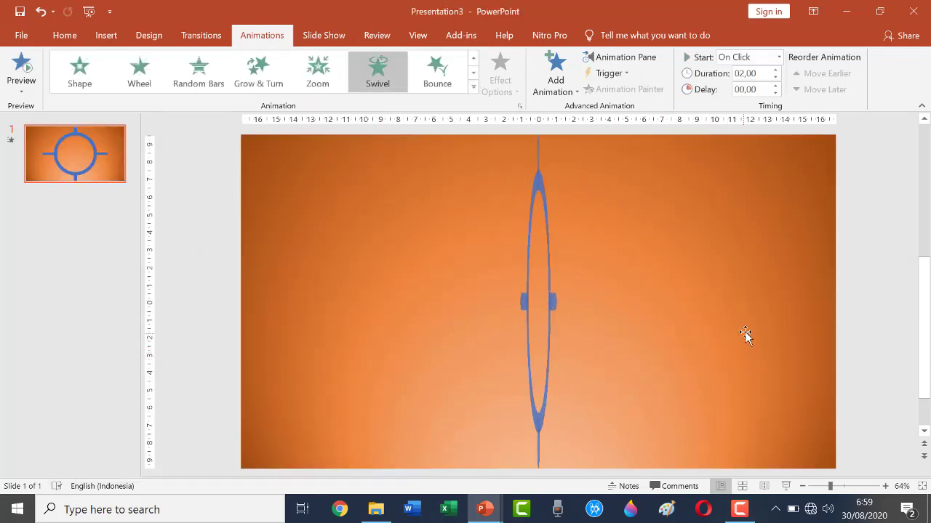
click(624, 167)
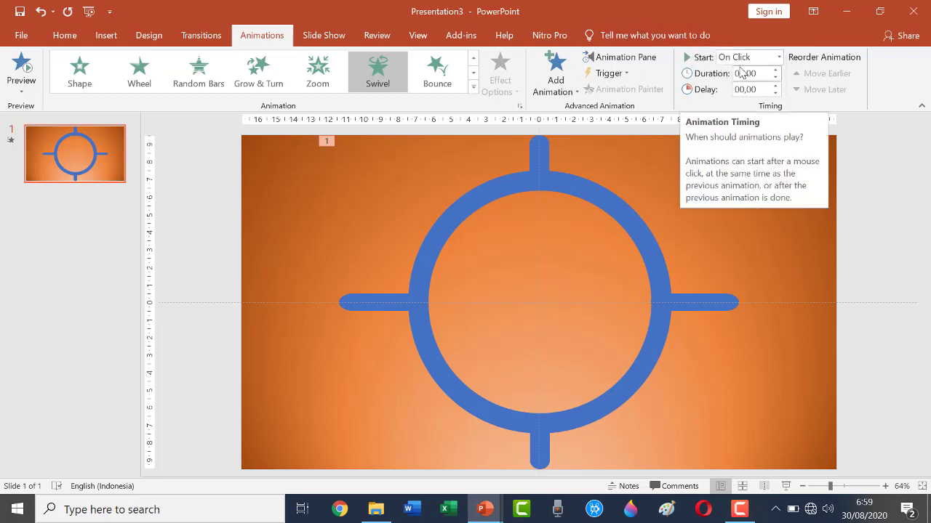
- Set the crosshair's Swivel to start With Previous and preview it in a slide show
click(779, 58)
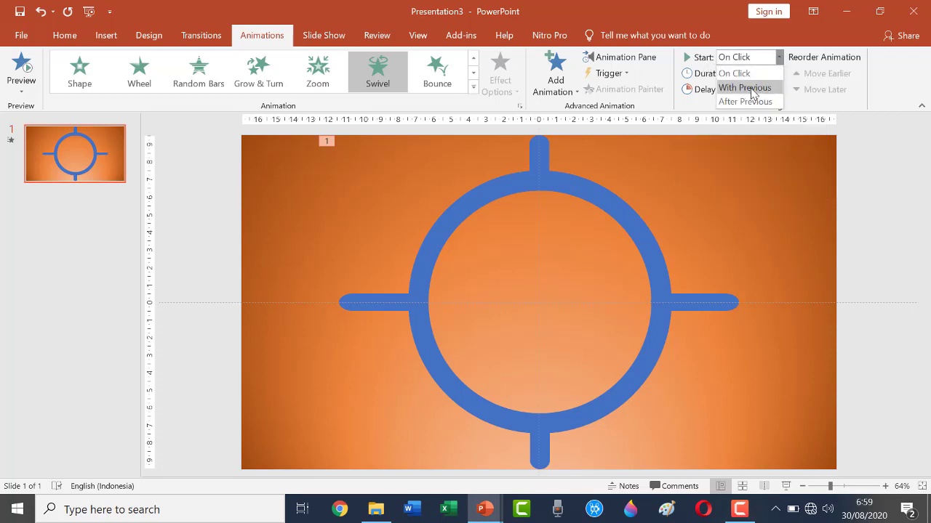
click(752, 88)
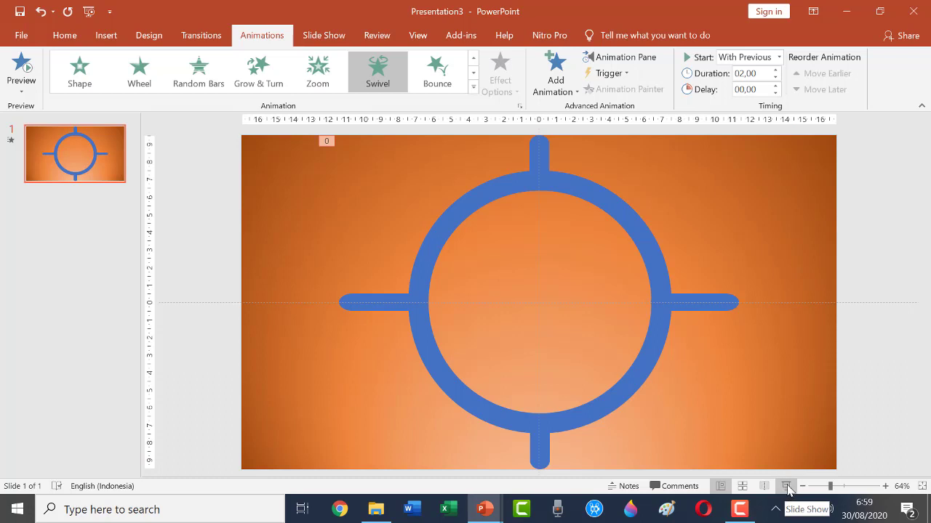
click(786, 488)
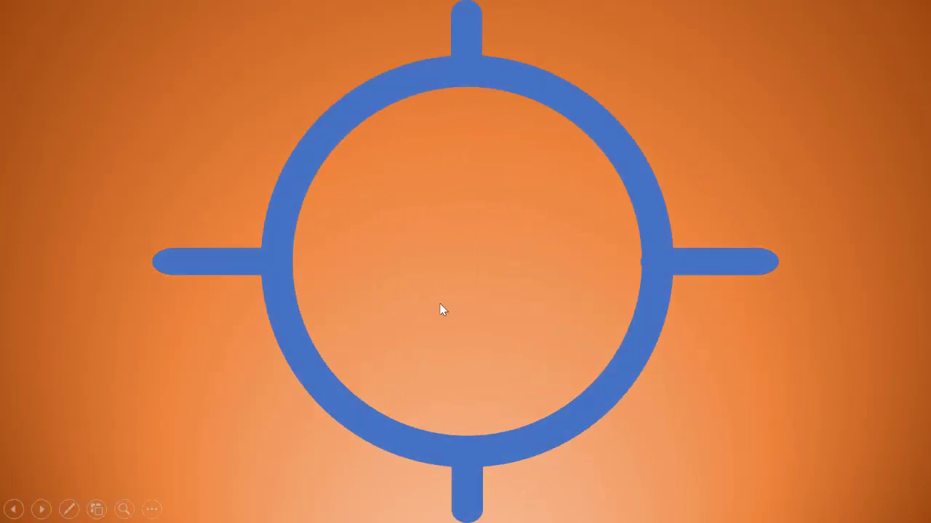
key(Escape)
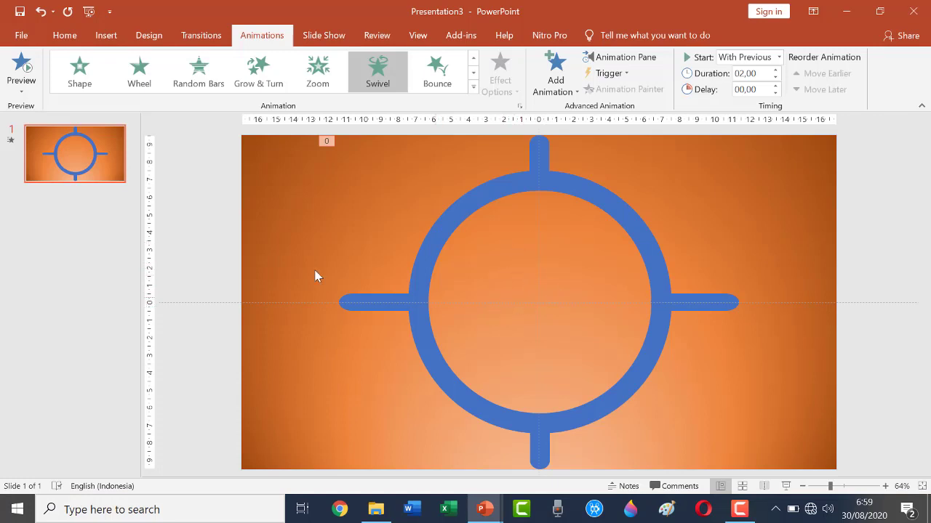
- Insert a Fill: Orange, Accent color 2 WordArt reading 1 and select its text
click(105, 37)
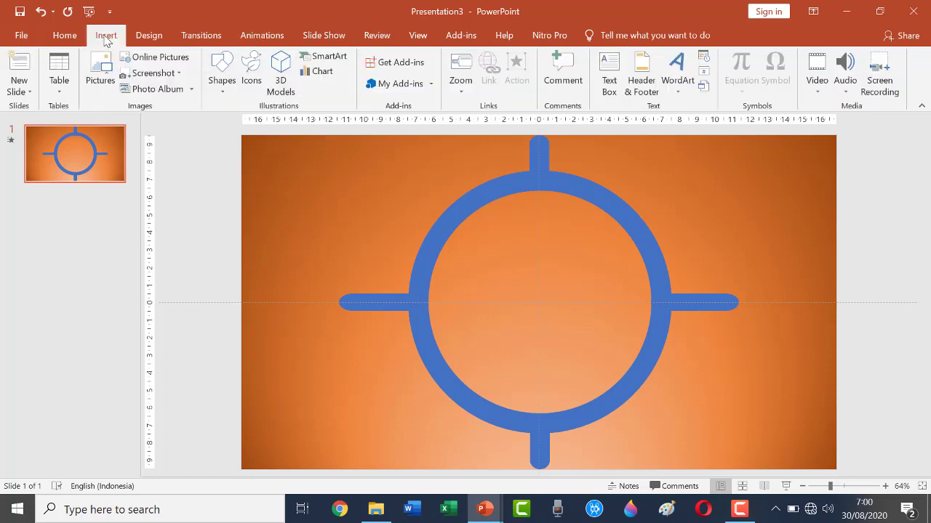
click(682, 96)
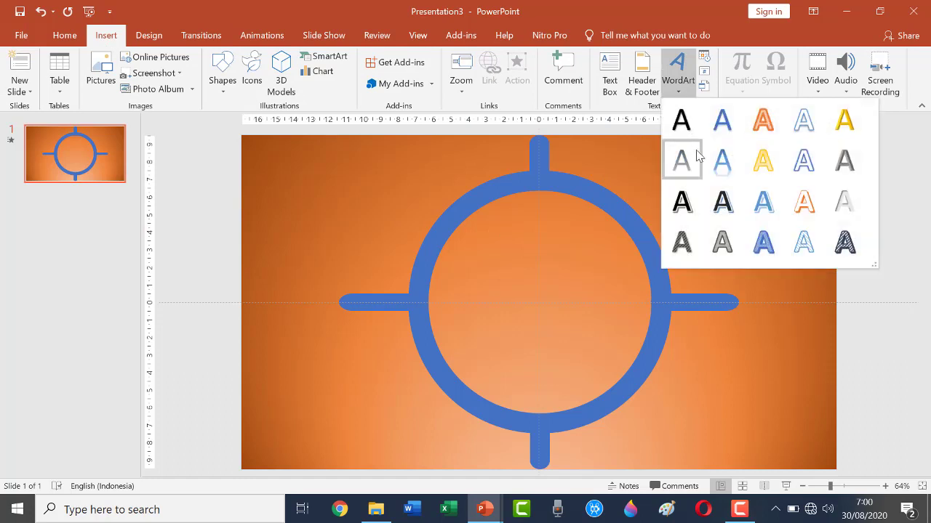
click(758, 124)
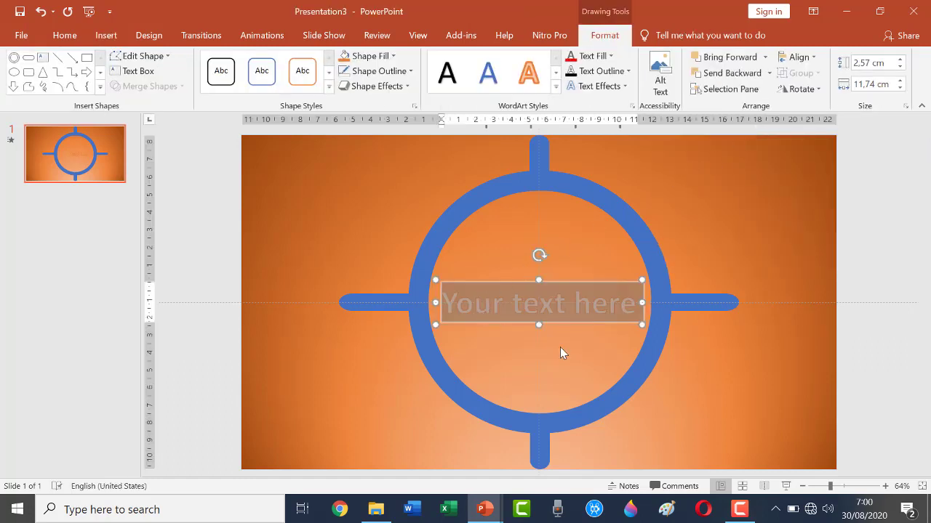
text(1)
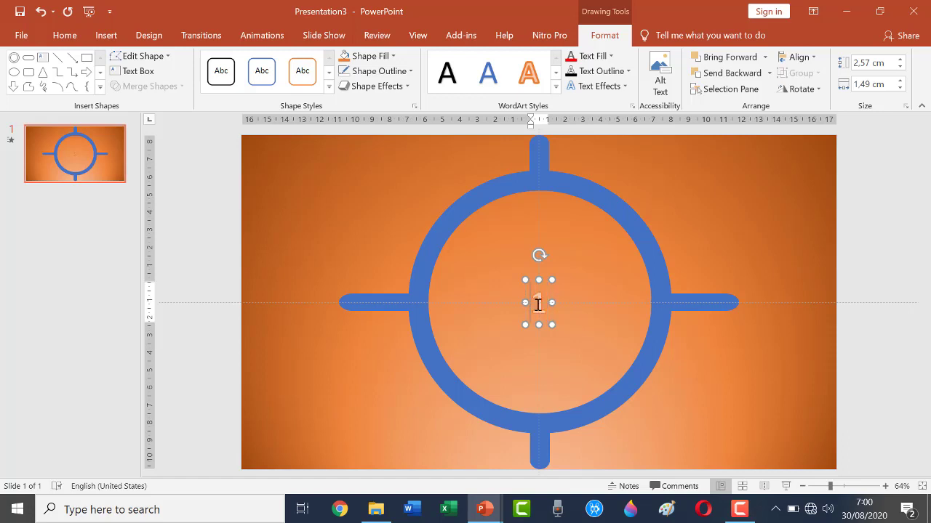
drag(536, 303, 543, 305)
- Set the 1's font size to 80, then enlarge it to 344 pt
click(65, 35)
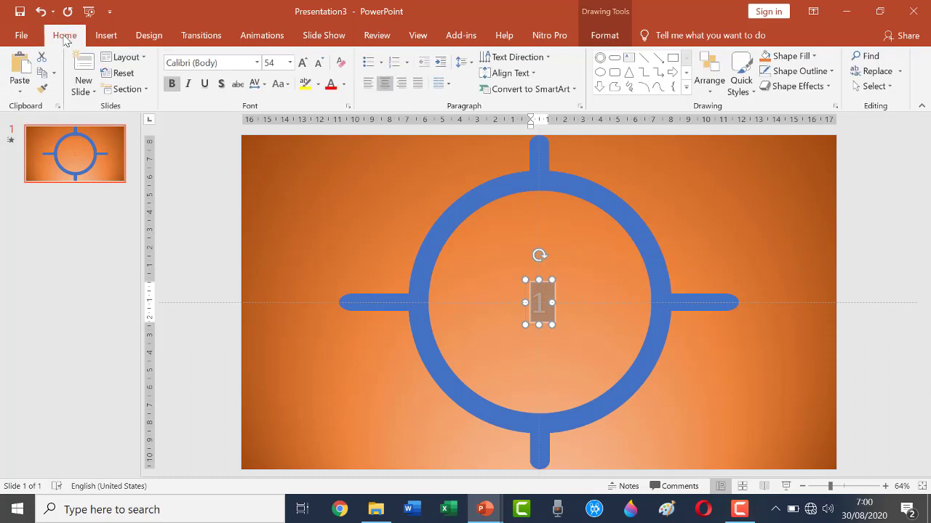
click(290, 62)
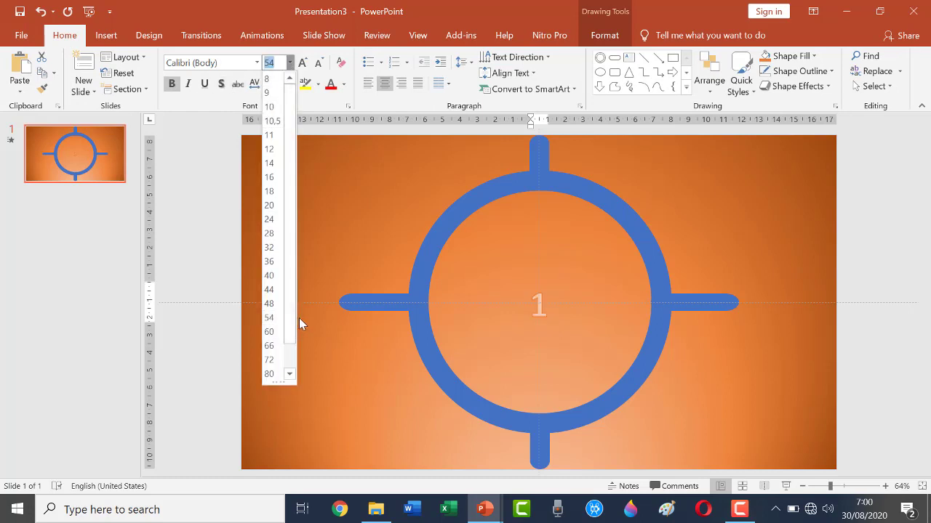
click(271, 353)
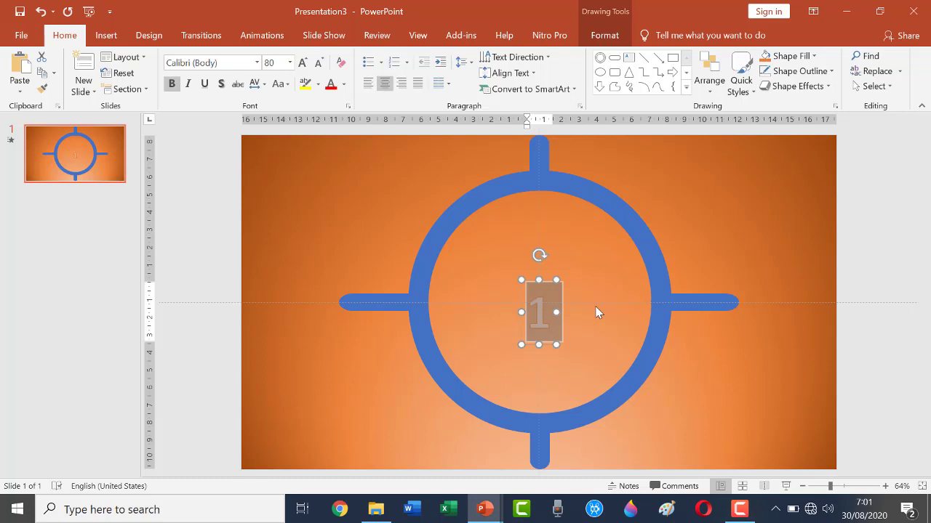
key(ctrl+bracketright)
key(ctrl+bracketright)
key(ctrl+bracketright)
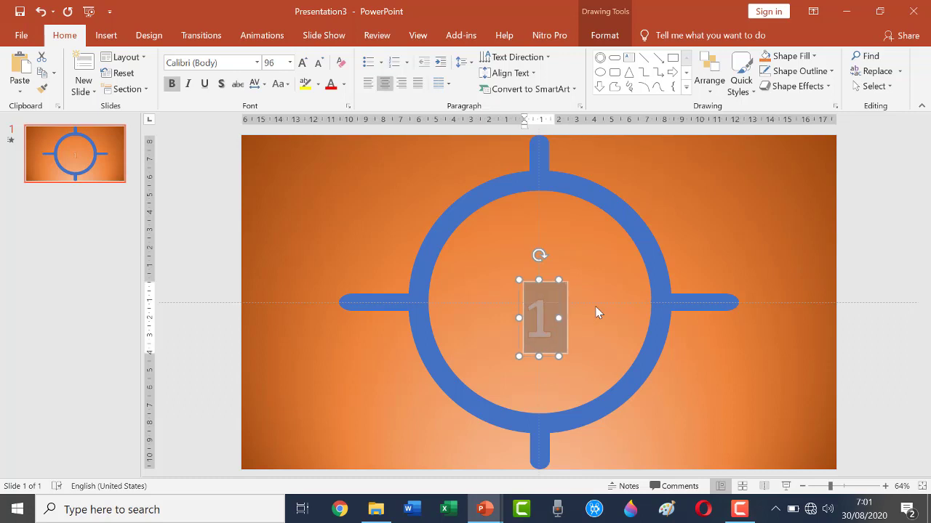
key(ctrl+bracketright)
key(ctrl+bracketright)
key(ctrl+bracketright)
key(ctrl+bracketright)
key(ctrl+bracketright)
key(ctrl+bracketright)
key(ctrl+bracketright)
key(ctrl+bracketright)
key(ctrl+bracketright)
key(ctrl+bracketright)
key(ctrl+bracketright)
key(ctrl+bracketright)
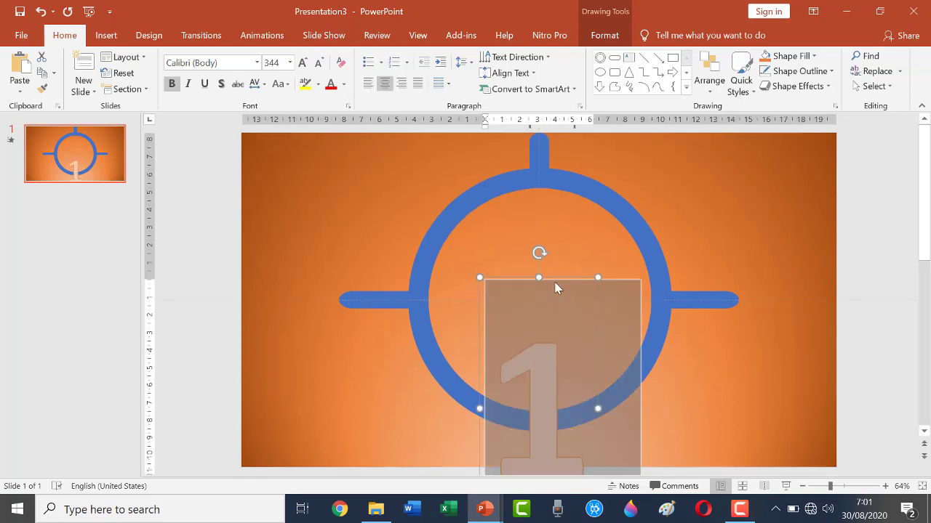
- Centre the enlarged 1 inside the blue crosshair circle
drag(554, 270, 550, 161)
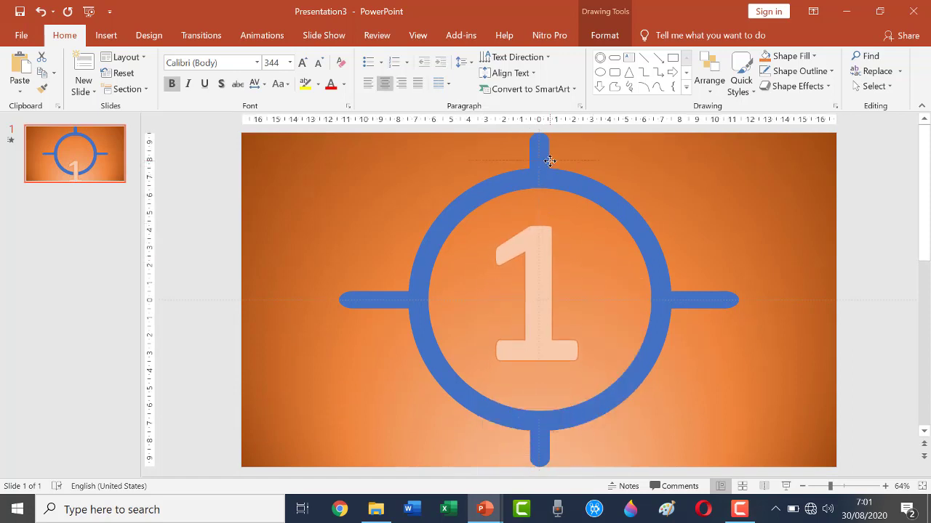
drag(550, 160, 550, 157)
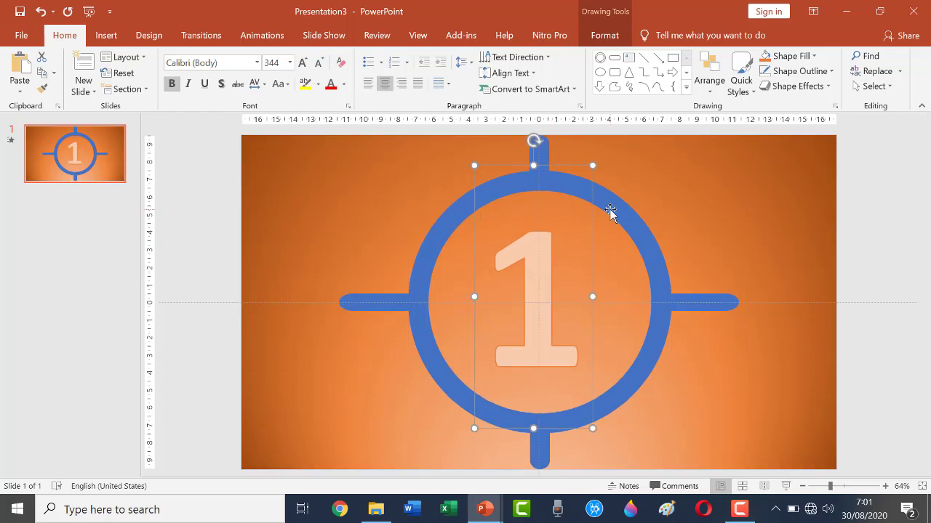
key(Down)
key(Down)
key(Down)
key(Down)
key(Down)
key(Down)
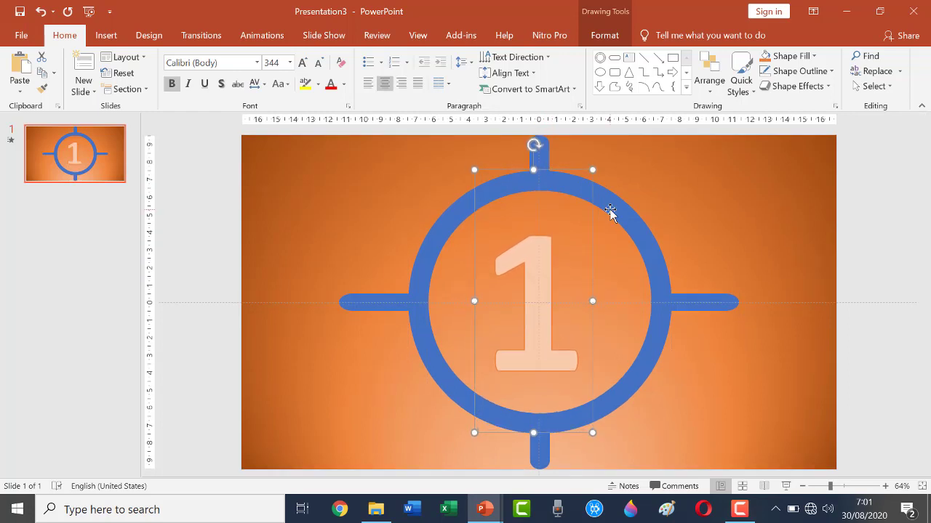
key(Down)
key(Right)
key(Right)
key(Right)
key(Right)
key(Right)
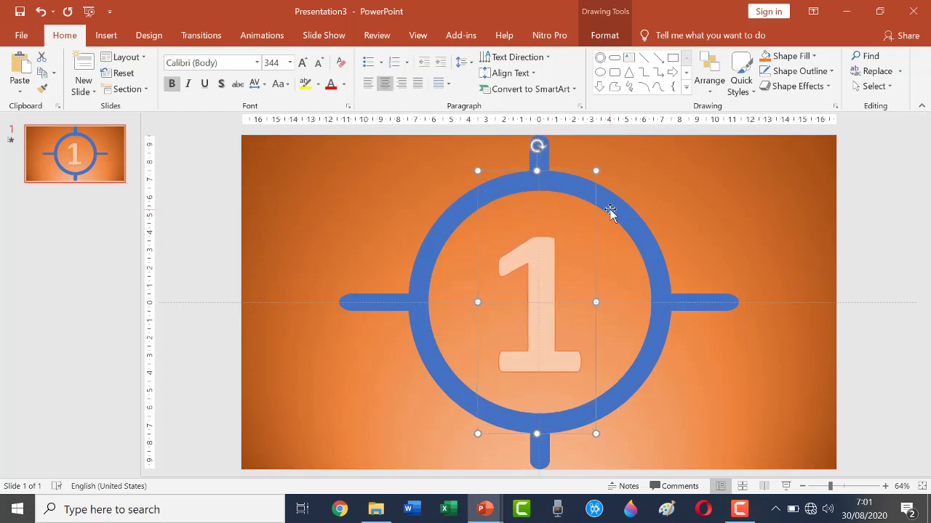
key(Right)
key(Right)
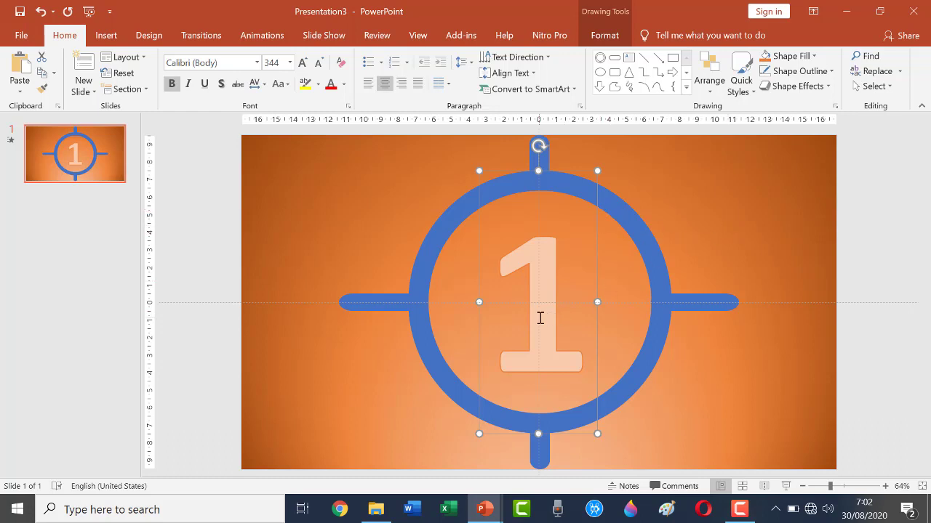
- Change the text fill of the big 1 to Red
click(554, 318)
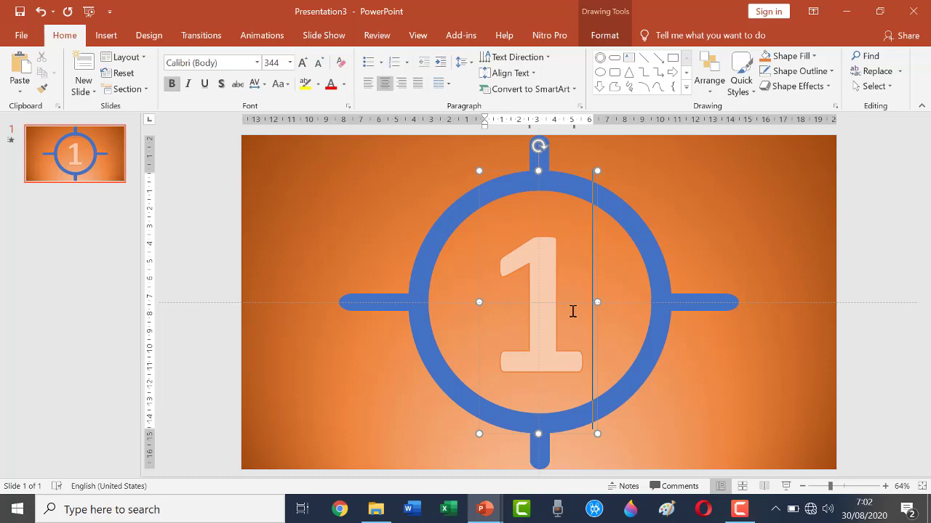
double_click(539, 305)
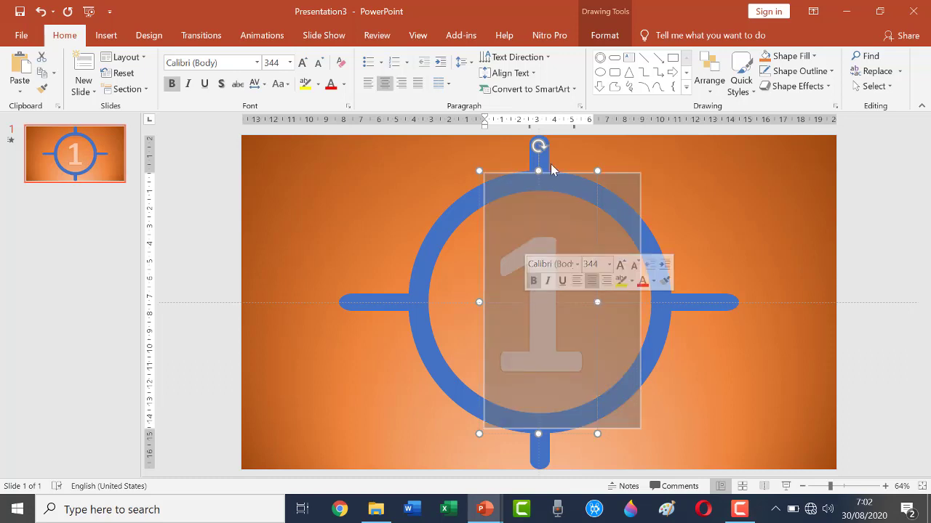
click(606, 37)
click(593, 58)
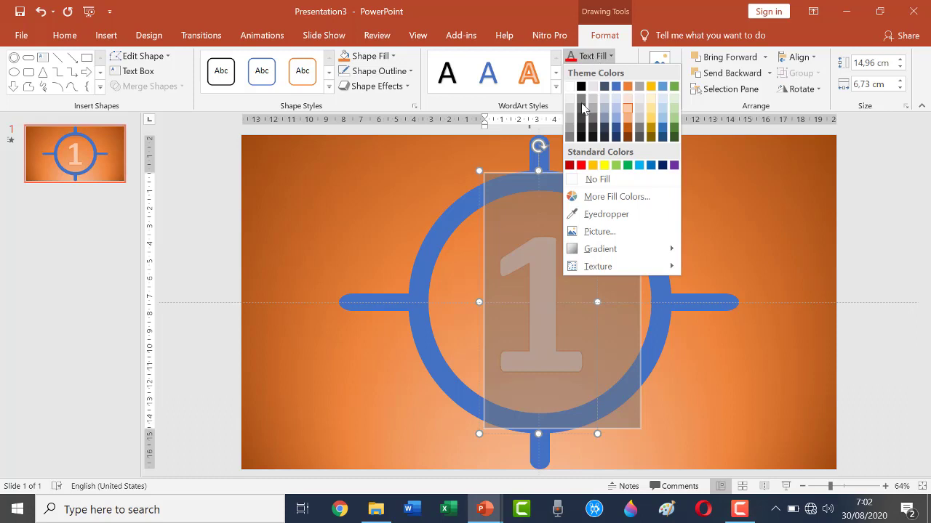
click(581, 165)
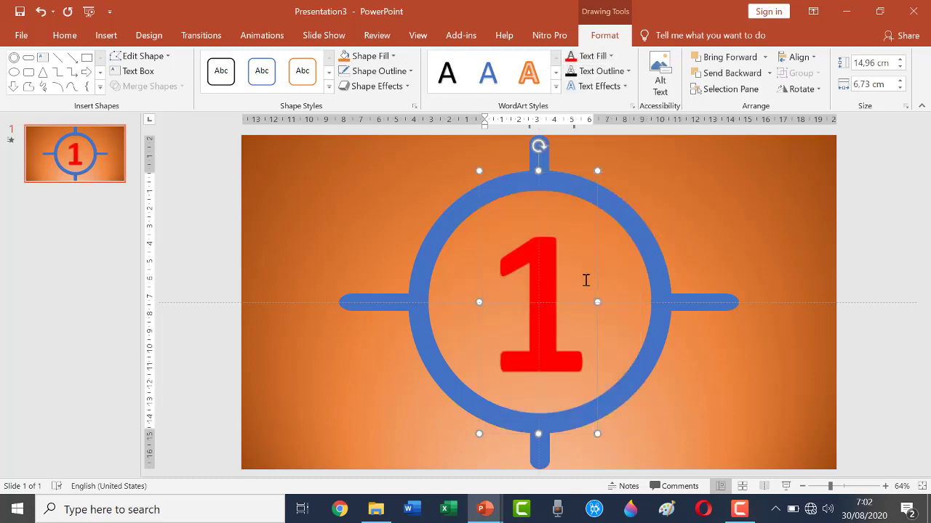
click(548, 289)
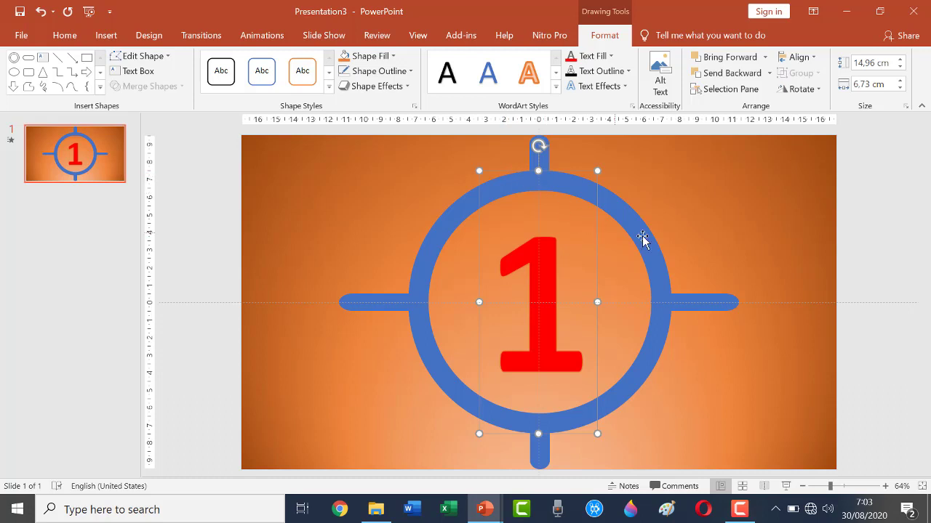
- Paste a copy of the red 1 and change its text to 2
click(676, 228)
key(ctrl+v)
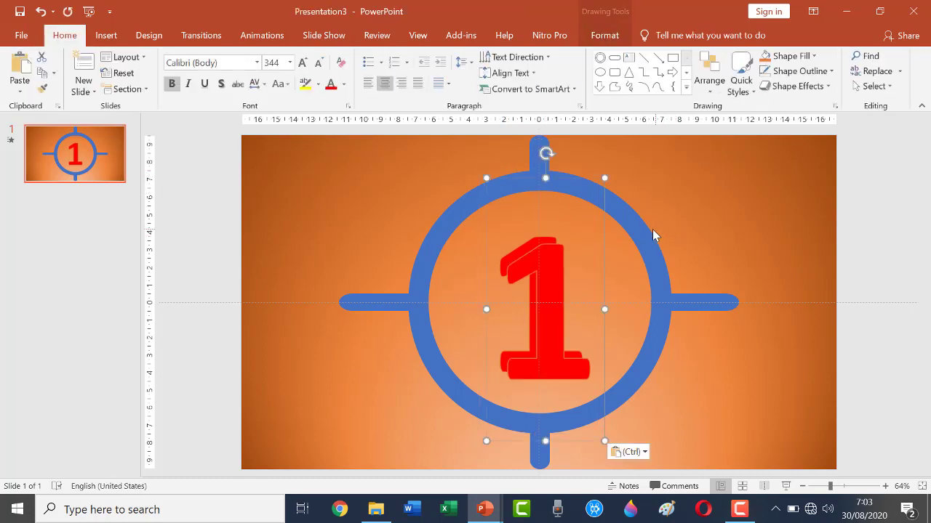
click(592, 317)
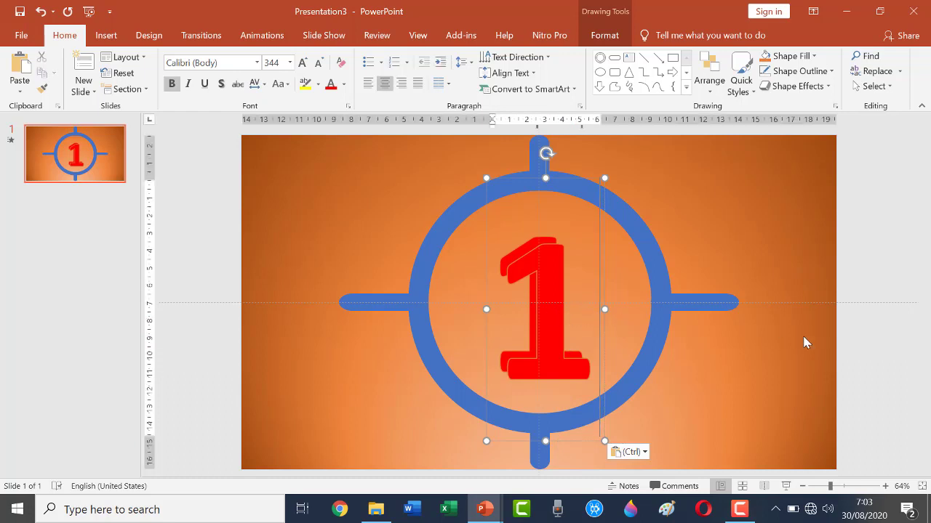
key(ctrl+a)
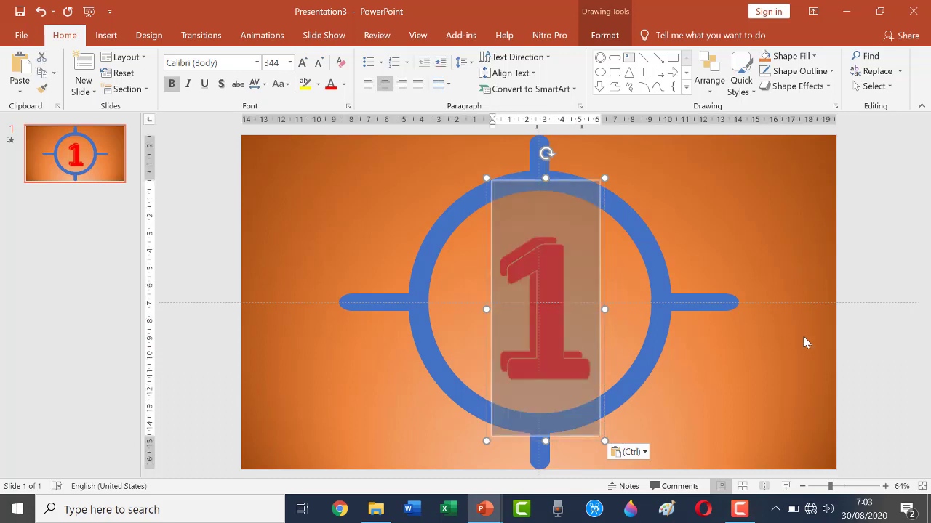
text(2)
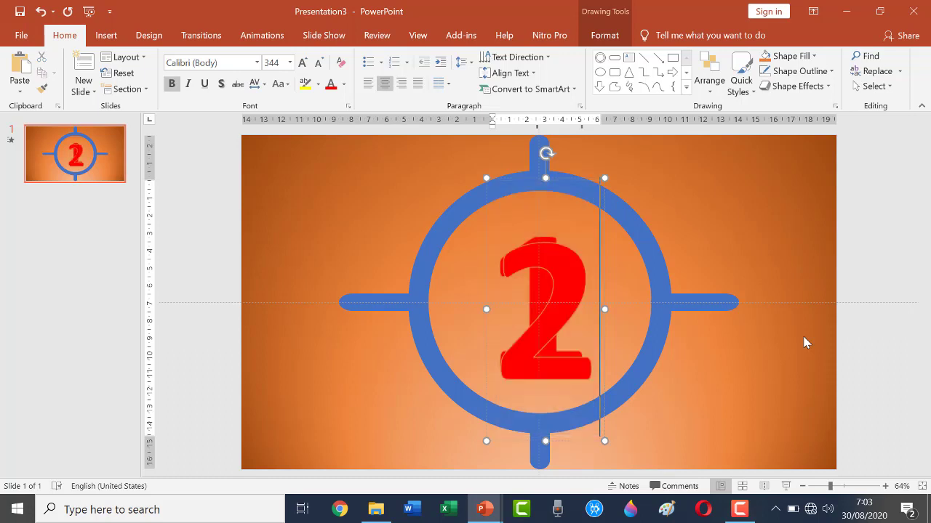
click(566, 178)
- Nudge the 2 up and left so it sits exactly over the 1
key(Up)
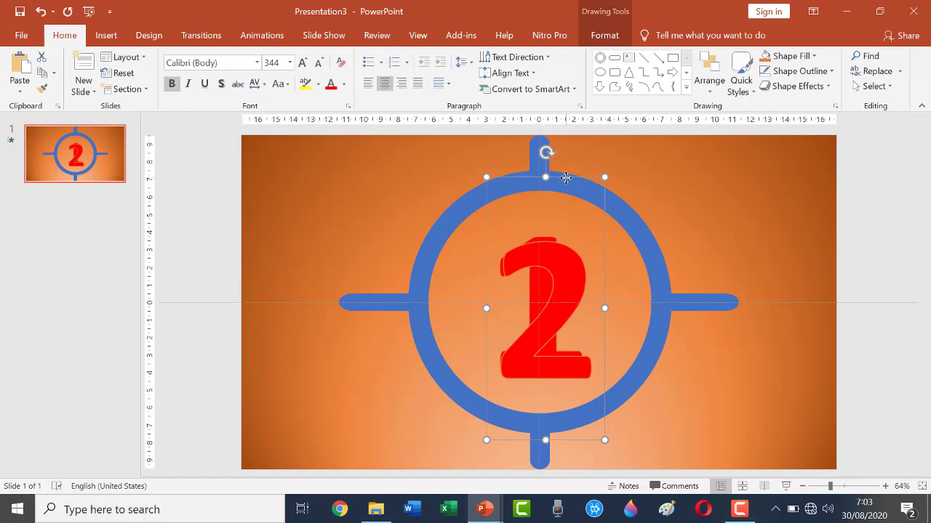
key(Up)
key(Up)
key(Up)
key(Up)
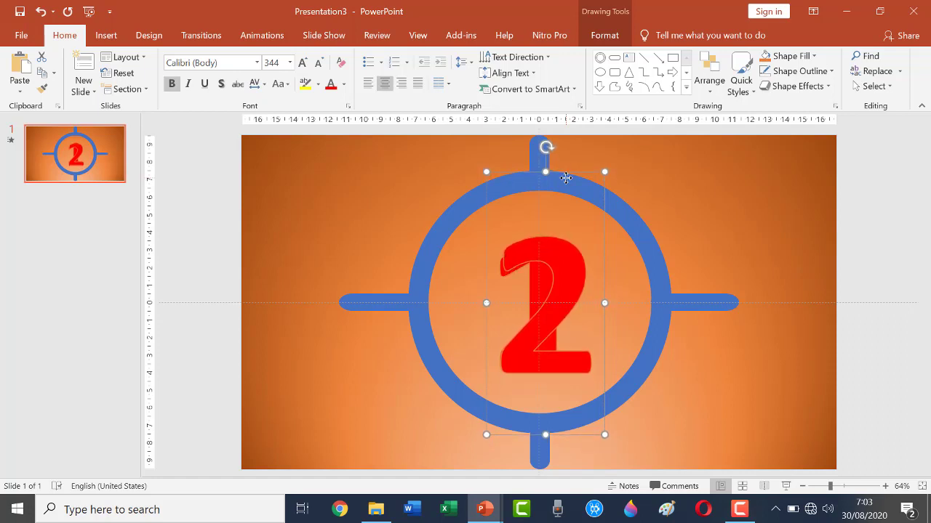
key(Up)
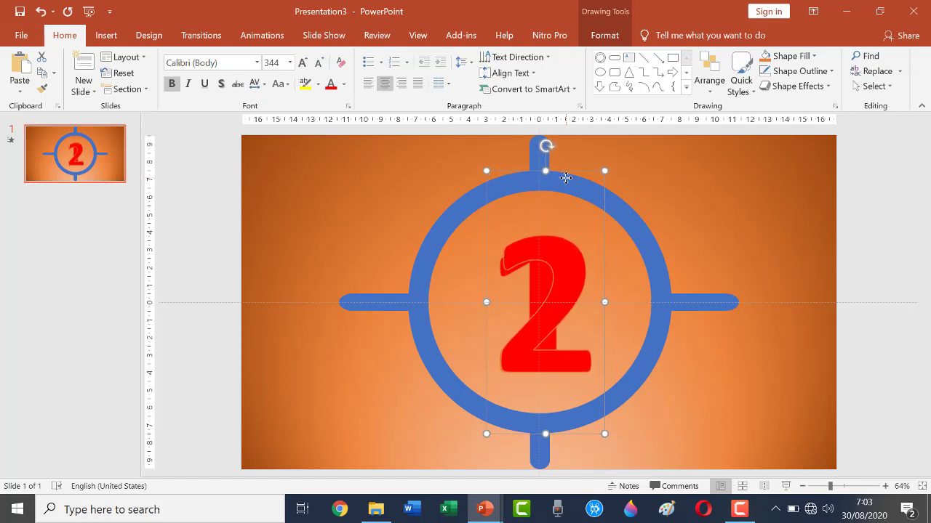
key(Left)
key(Left)
key(Left)
key(Left)
key(Left)
key(Left)
key(Left)
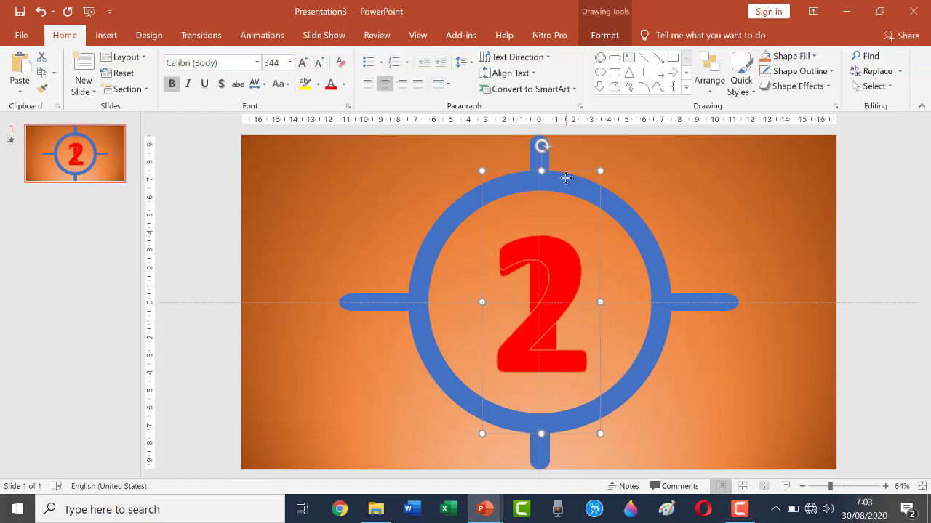
key(Left)
key(Left)
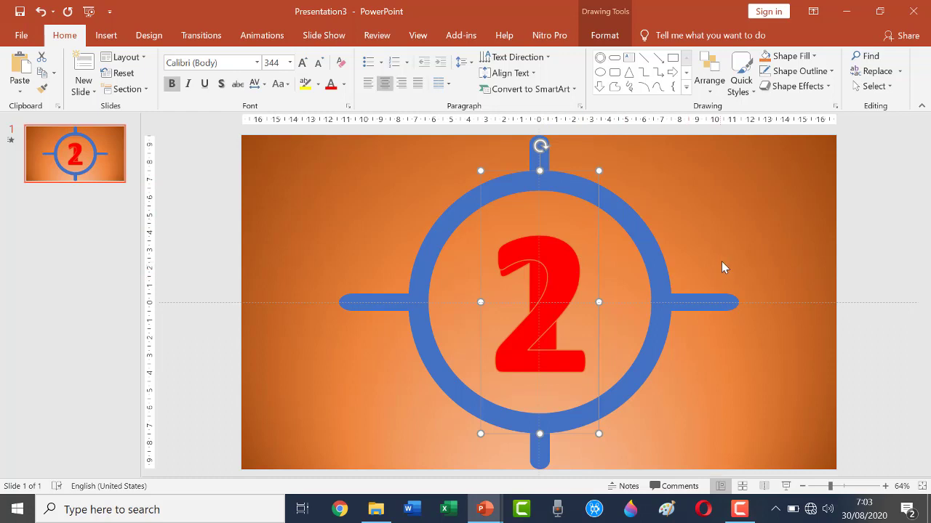
- Change the text fill of the 2 to Light Blue
click(583, 297)
double_click(532, 294)
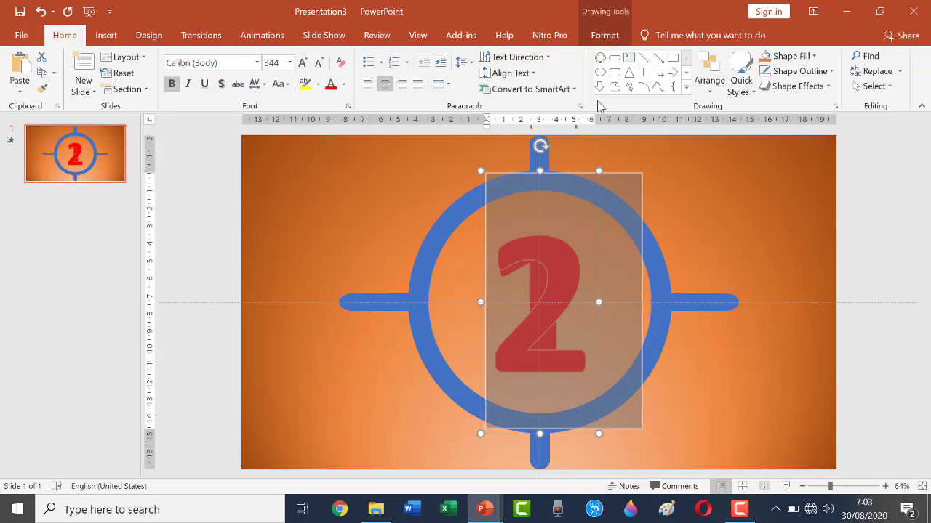
click(601, 37)
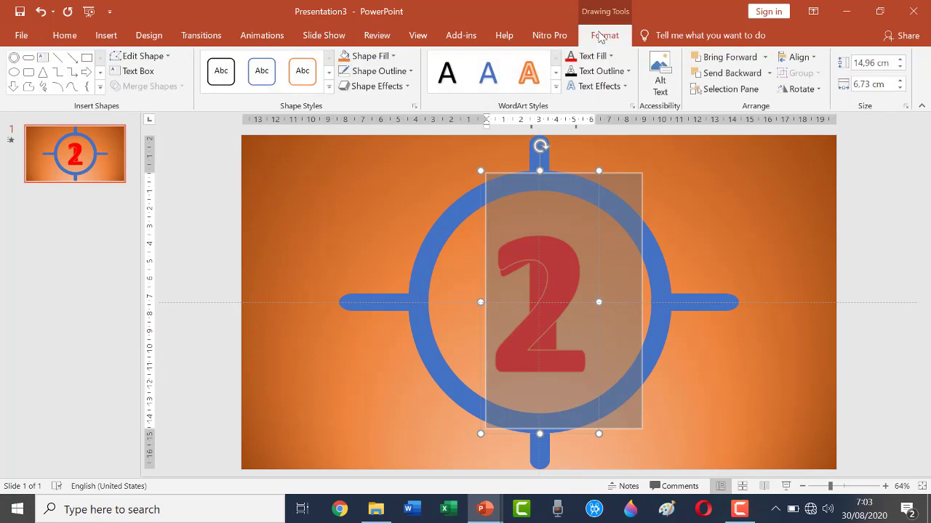
click(611, 57)
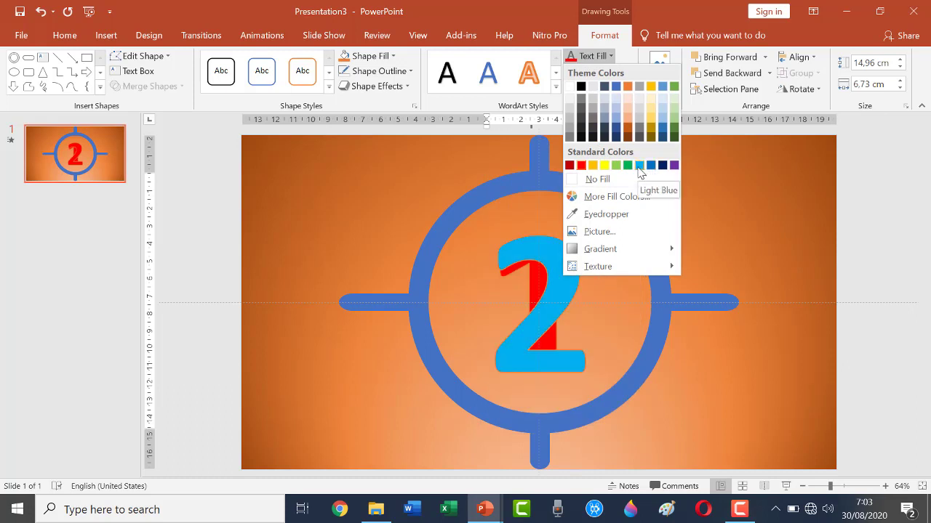
click(639, 166)
click(686, 247)
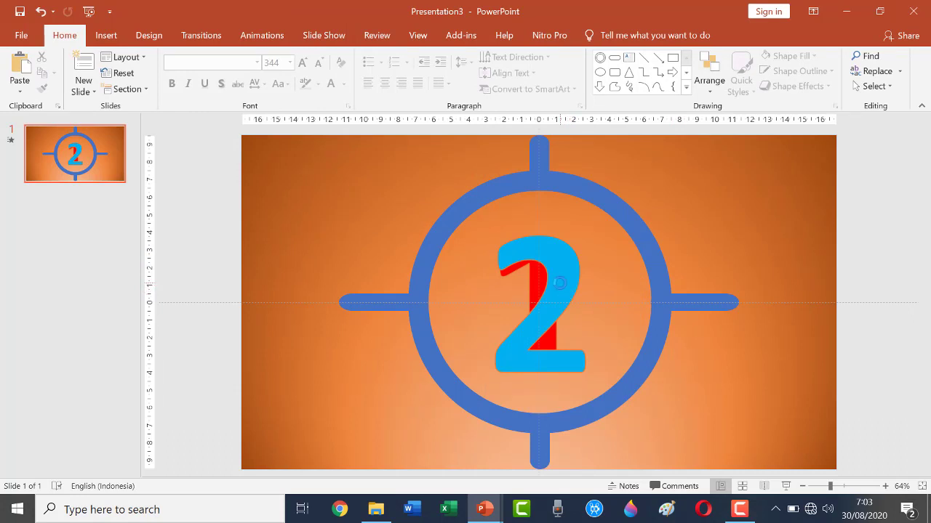
- Paste another red 1 and align it over the 2
key(ctrl+v)
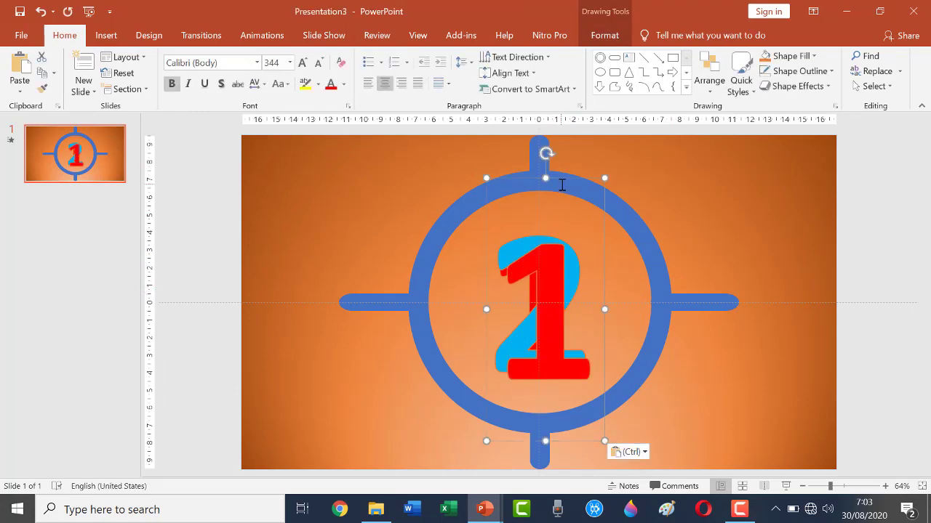
click(566, 174)
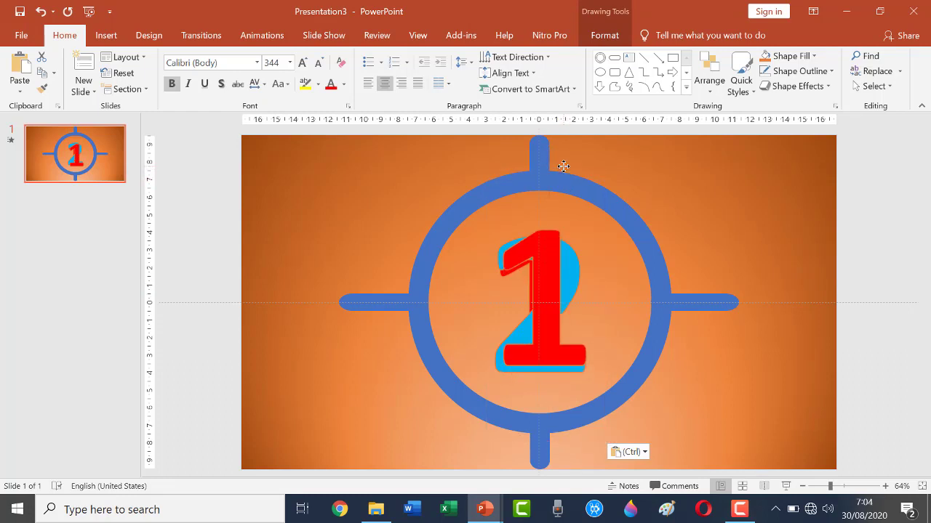
click(564, 166)
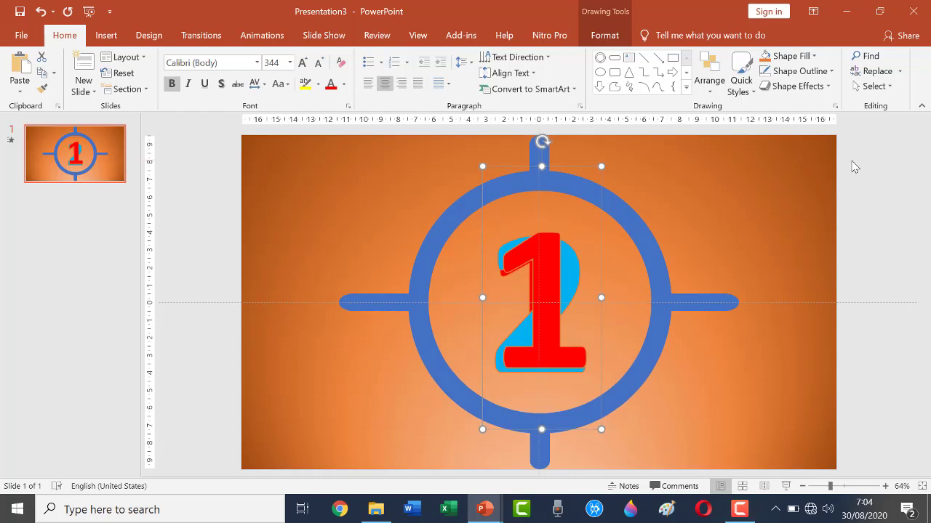
key(Down)
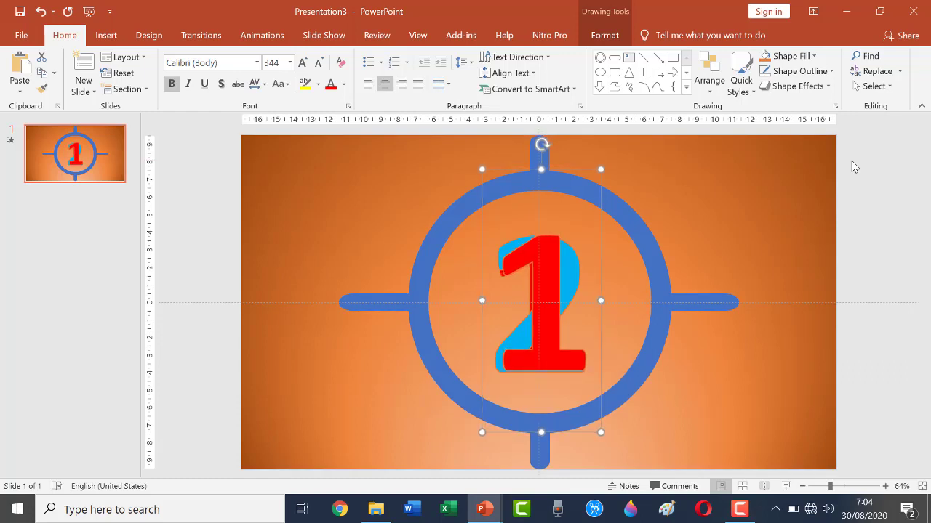
key(ctrl+Left)
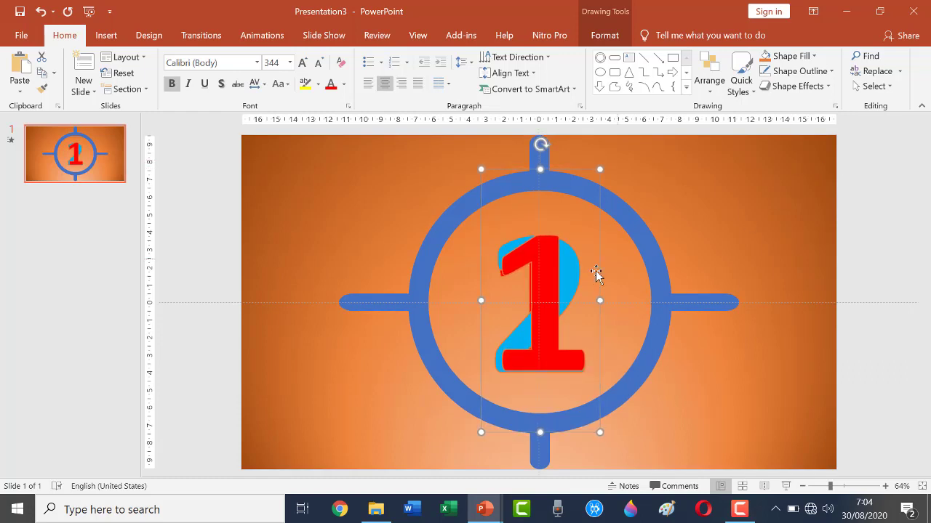
- Retype the copy as 3, fill it yellow, and paste another red 1
double_click(541, 315)
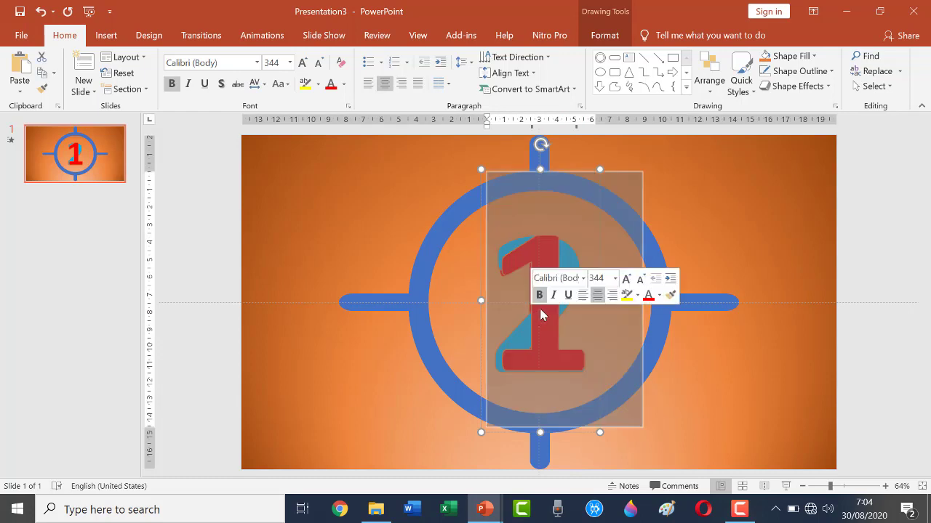
text(3)
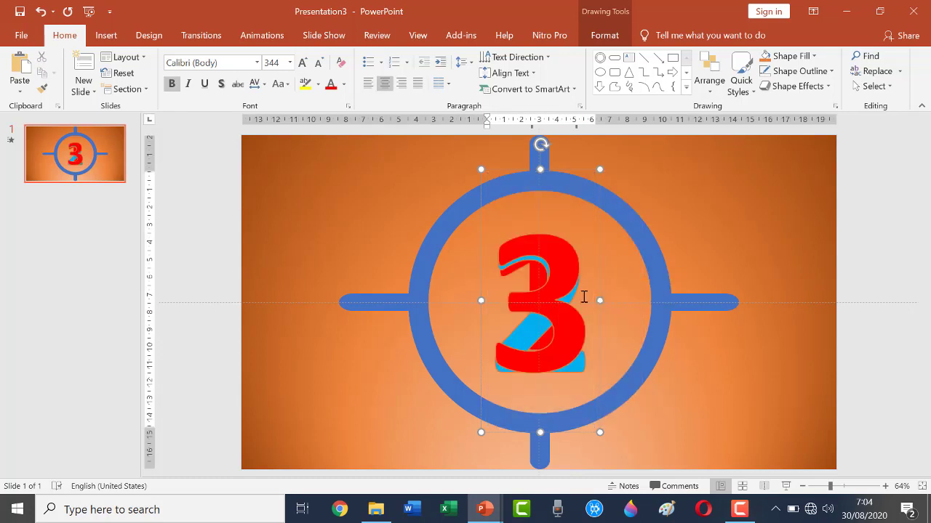
double_click(562, 294)
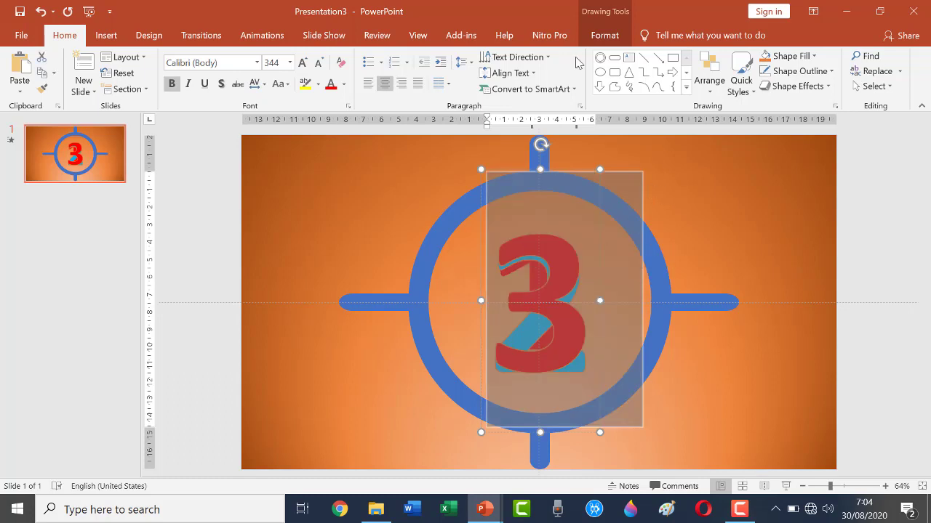
click(607, 41)
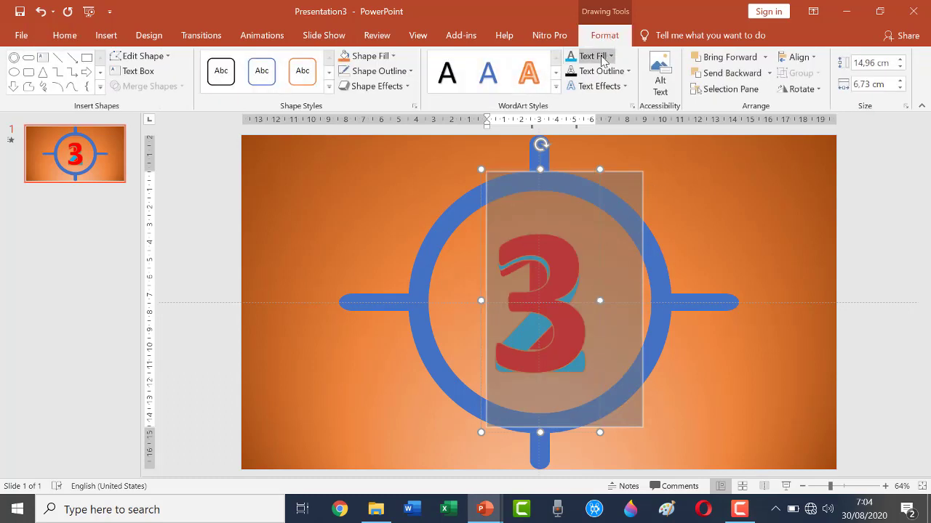
click(610, 57)
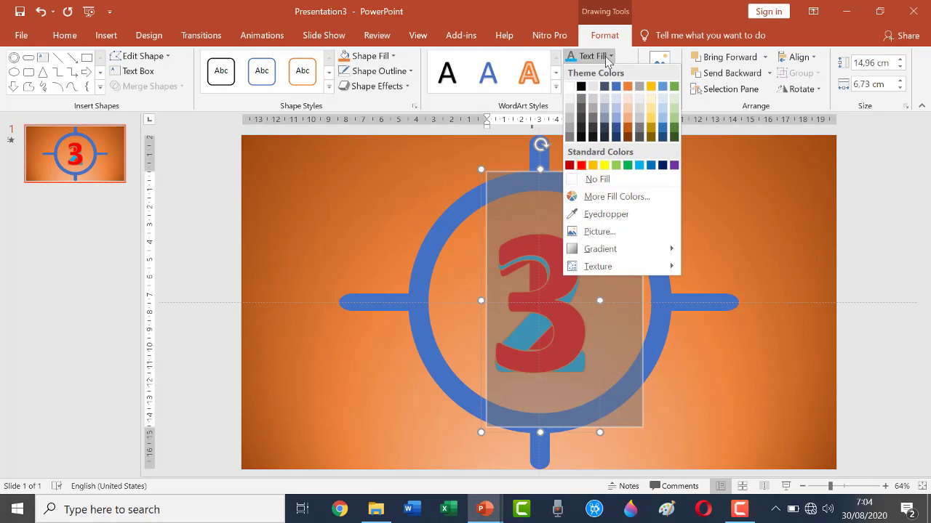
click(604, 167)
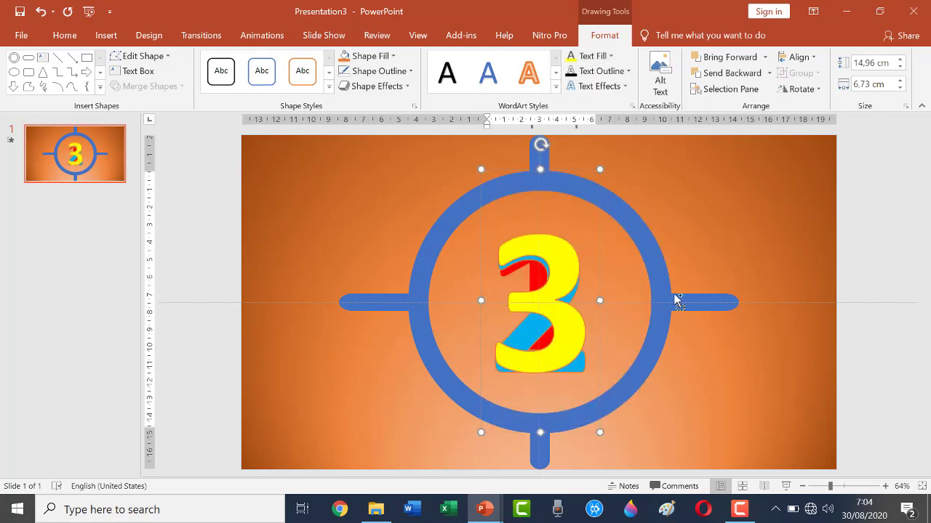
key(ctrl+v)
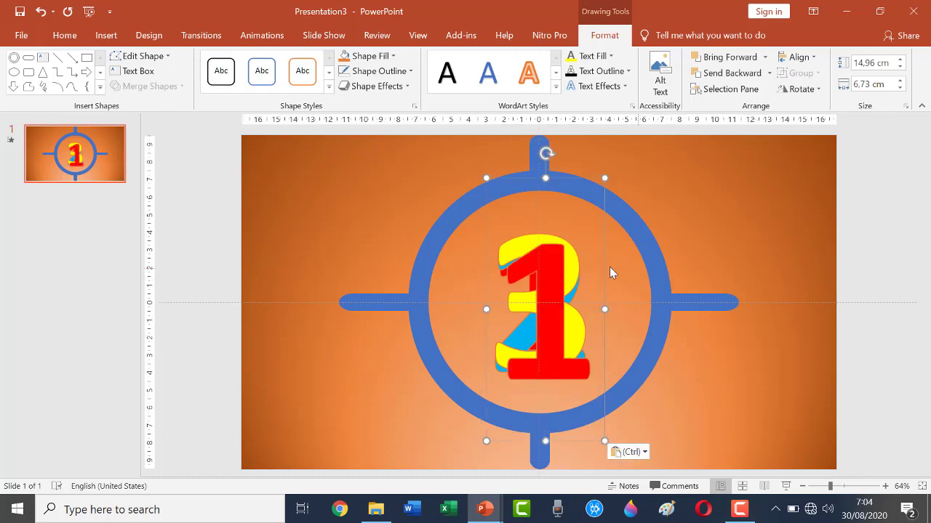
- Move the pasted copy over the 3 and make it a purple 4
drag(559, 181, 551, 170)
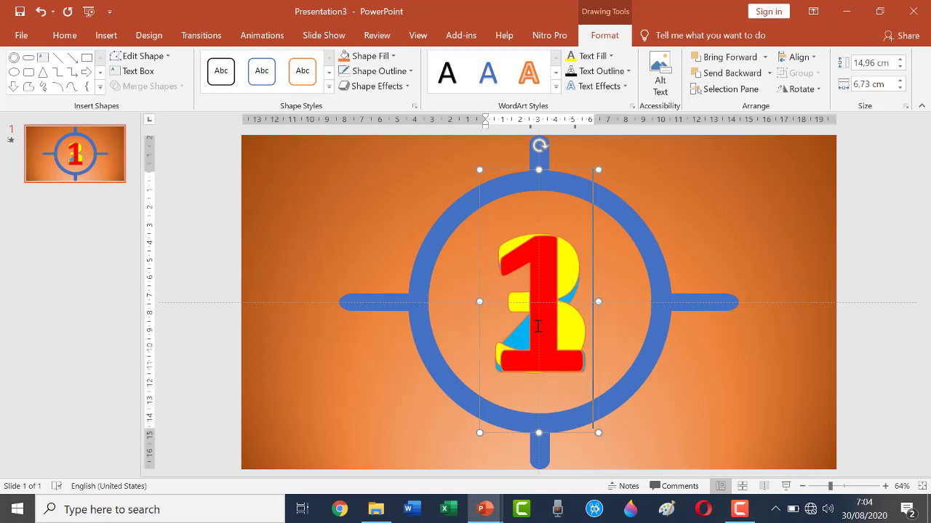
drag(572, 324, 532, 326)
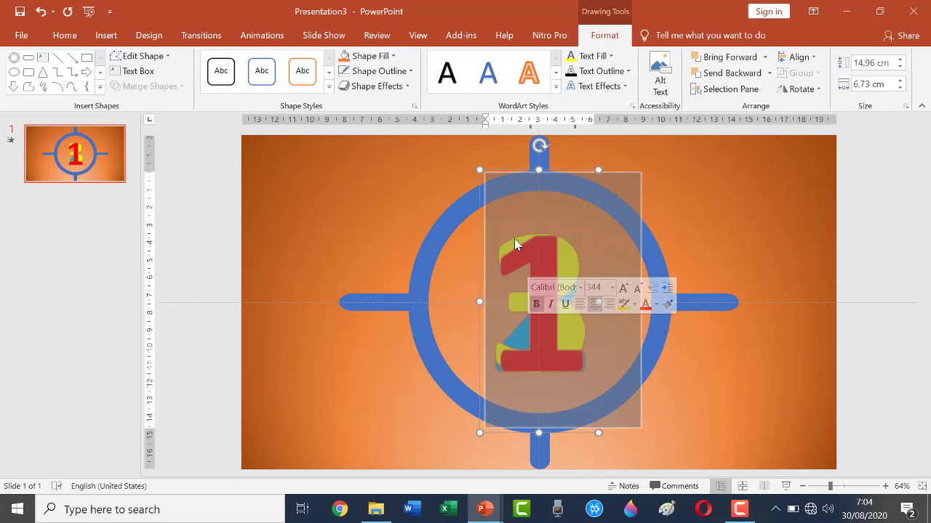
click(612, 57)
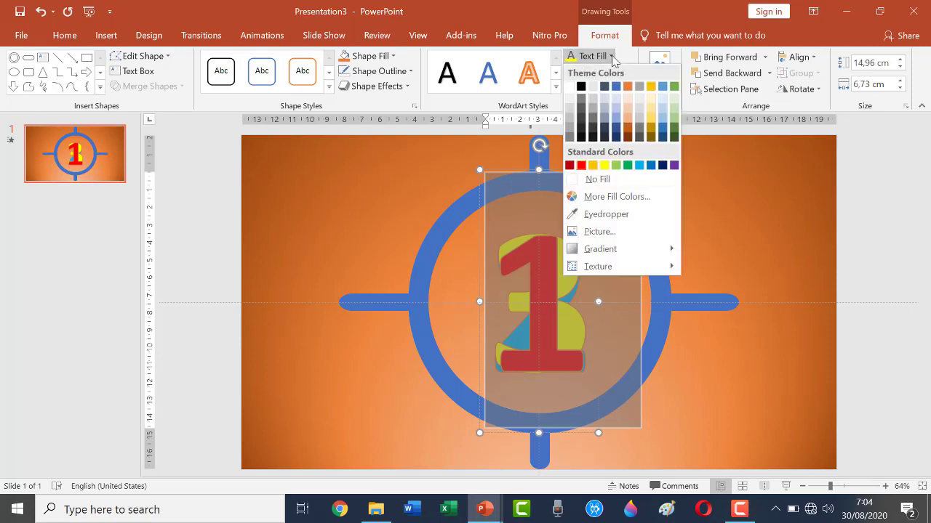
click(674, 165)
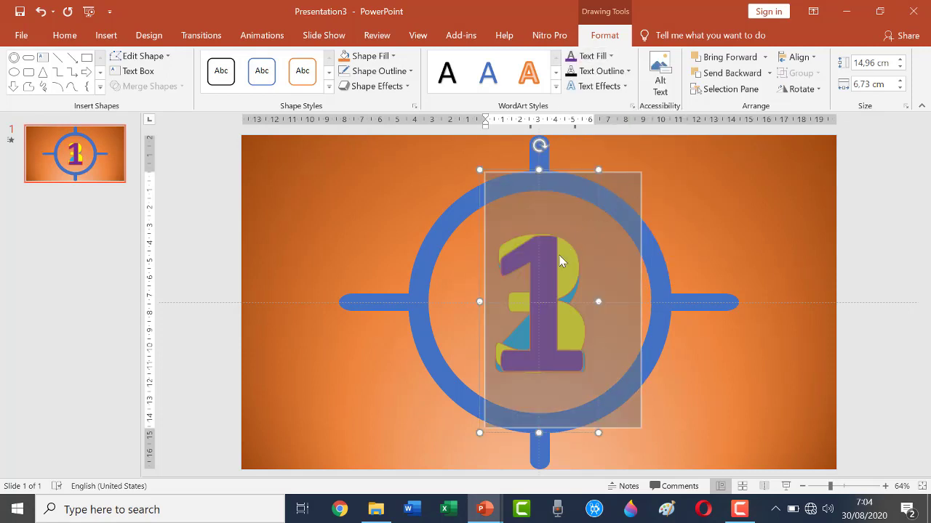
text(4)
click(700, 226)
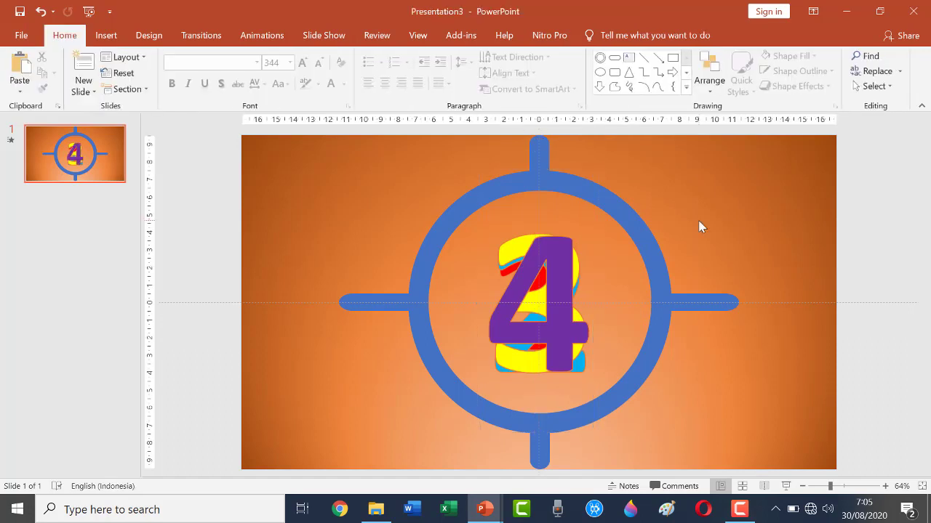
- Paste another copy of the 1 over the purple 4, change it to 5, and colour it light green
key(ctrl+v)
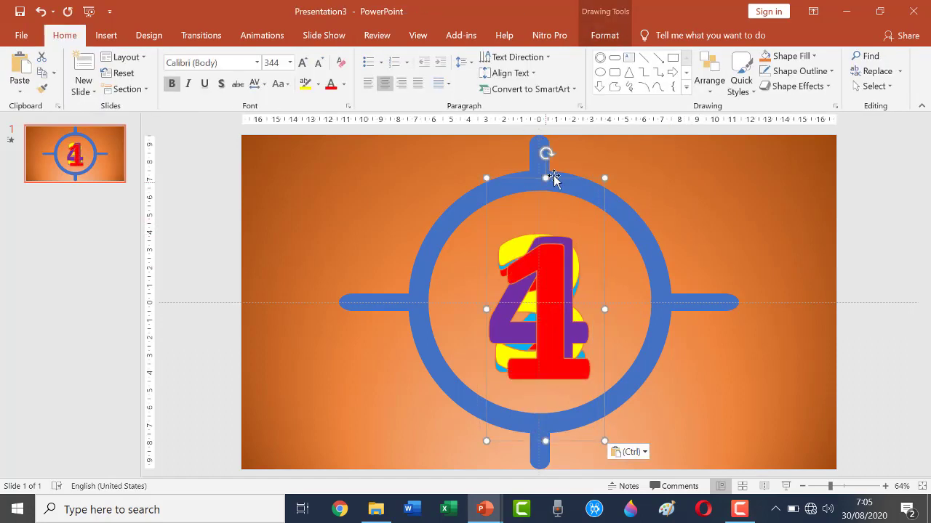
drag(555, 180, 550, 172)
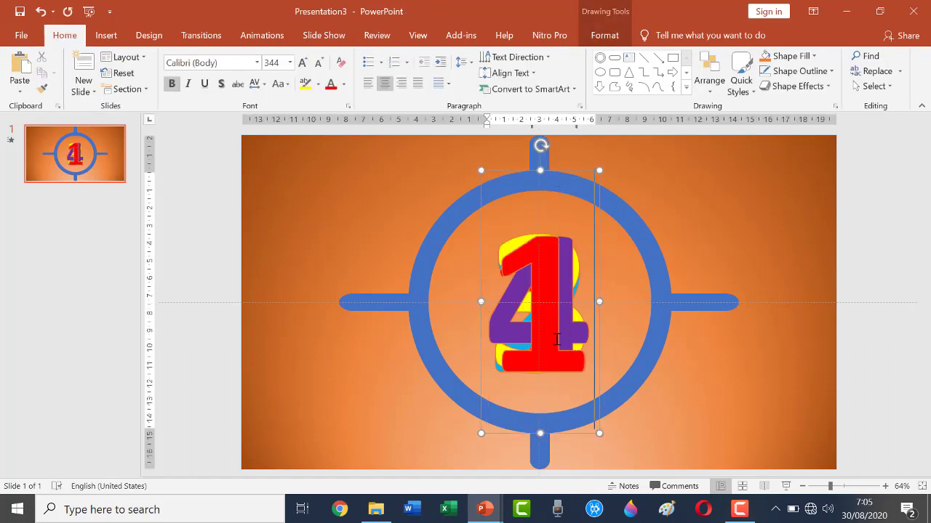
drag(560, 339, 536, 337)
text(5)
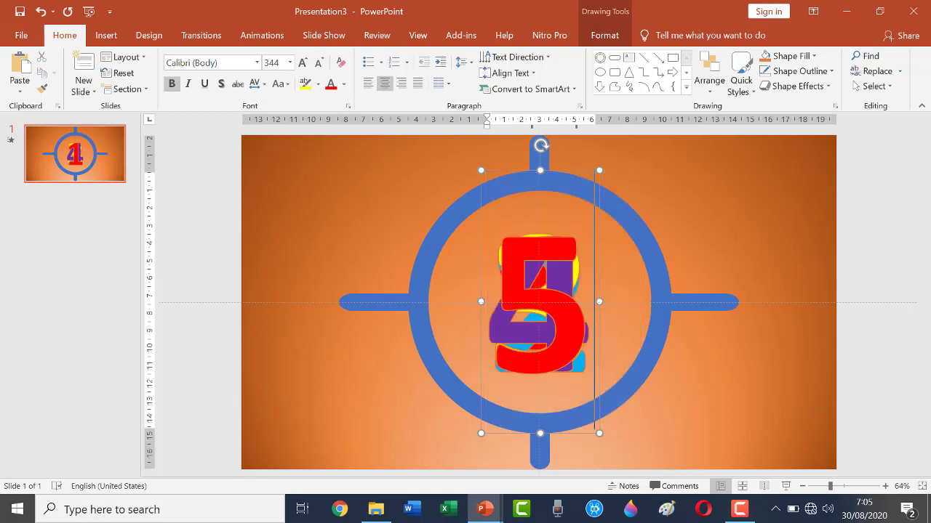
double_click(550, 294)
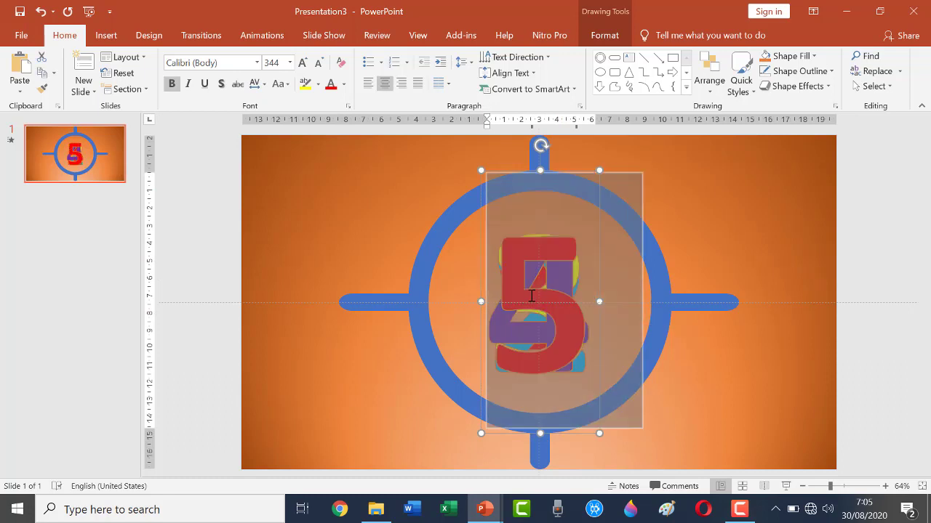
click(617, 36)
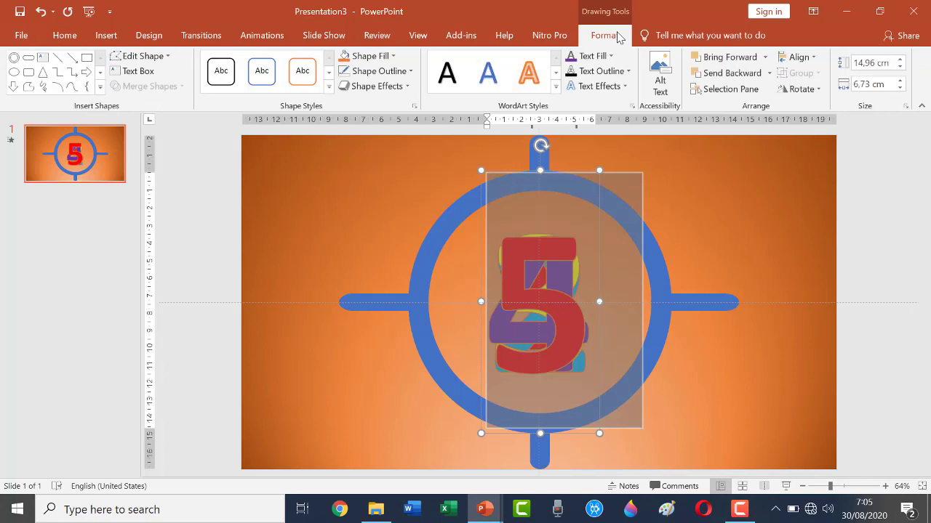
click(608, 61)
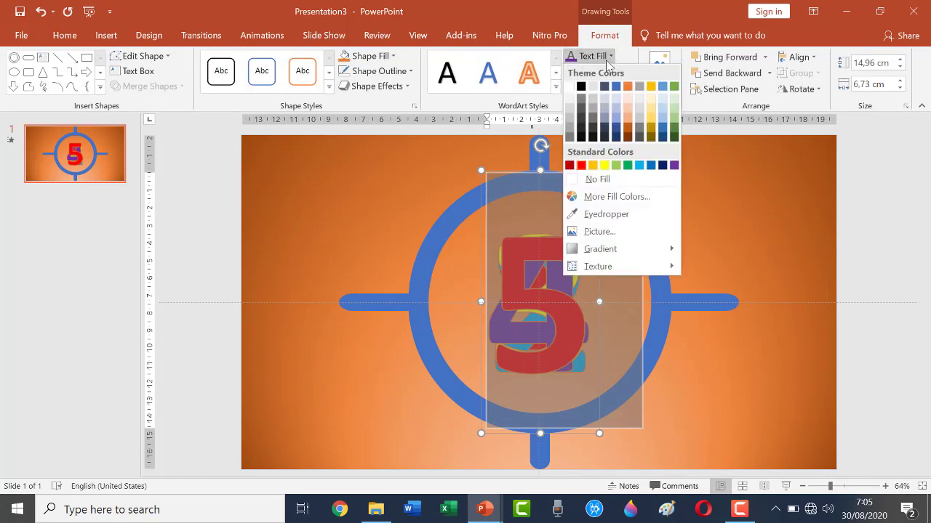
click(616, 165)
click(696, 269)
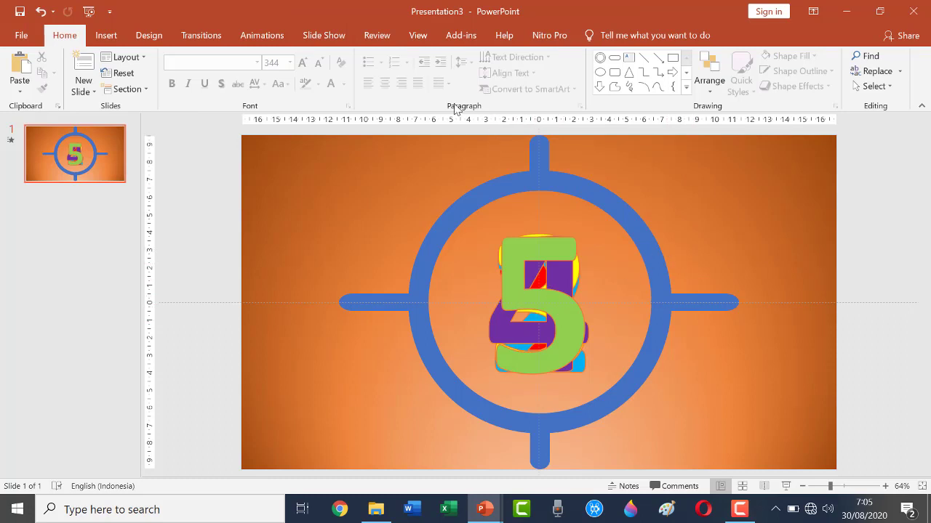
click(545, 305)
- Paste a fresh red copy, replace its 1 with 'Mulai', and shrink the font toward size 138
click(740, 255)
key(ctrl+v)
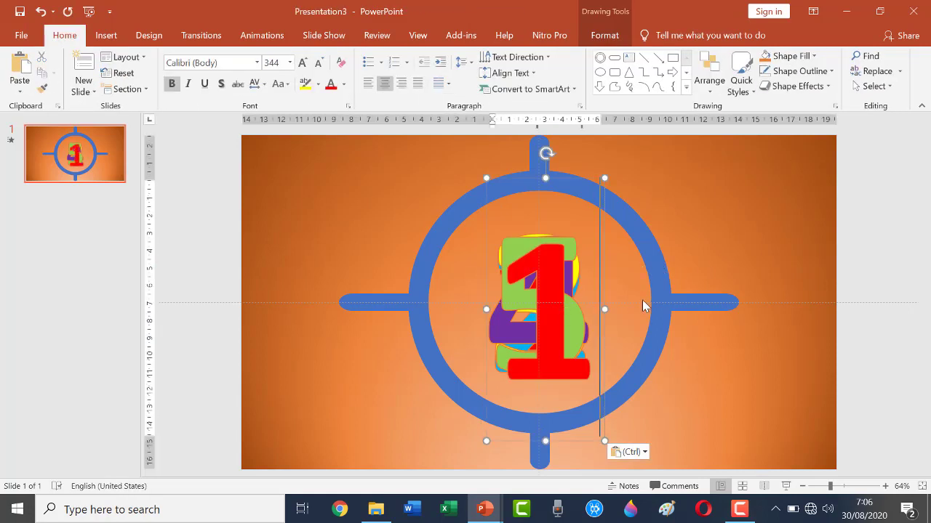
key(BackSpace)
text(Mu)
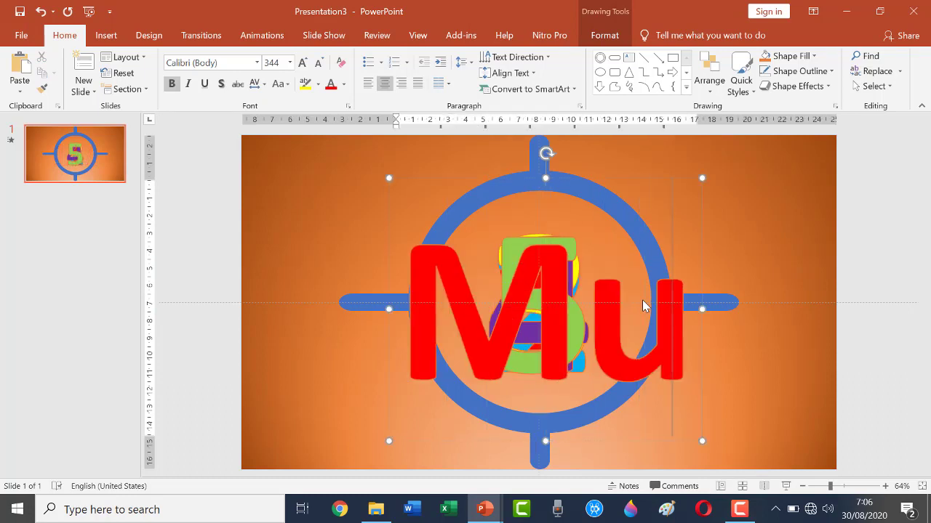
text(lai)
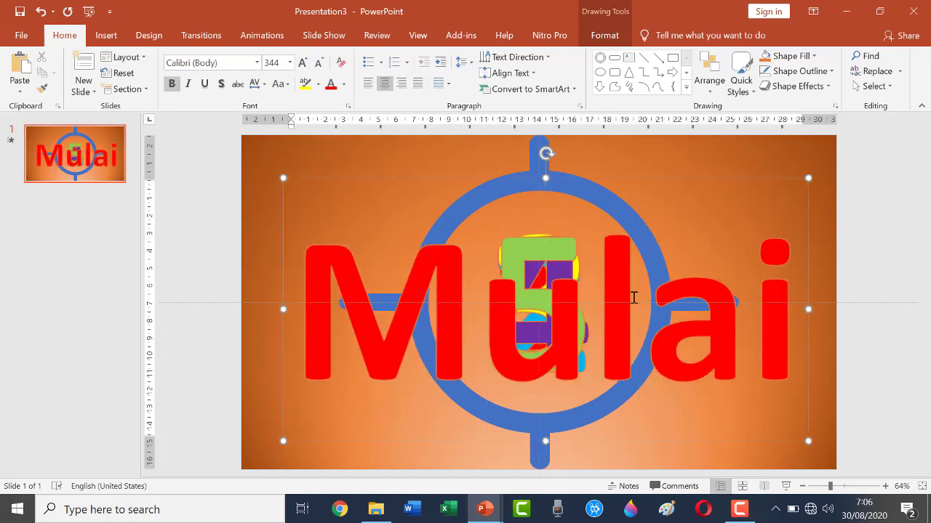
key(ctrl+a)
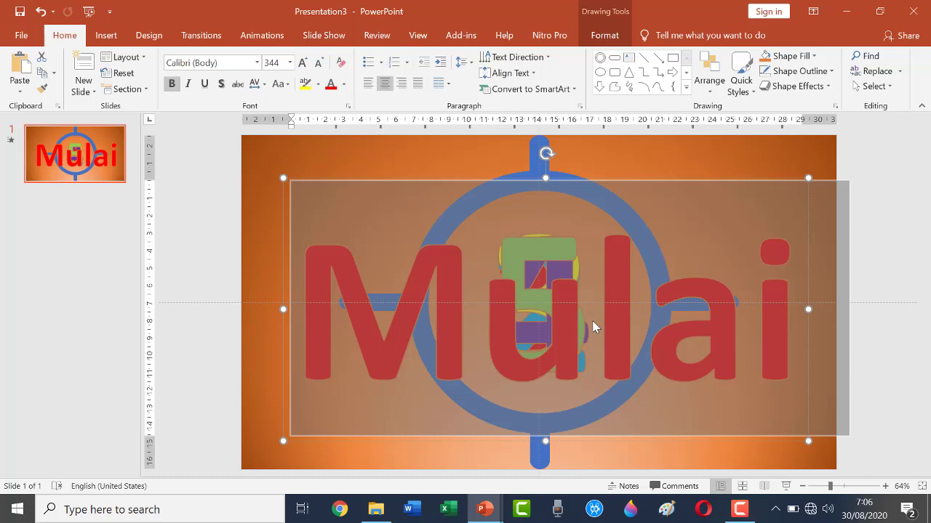
key(ctrl+shift+less)
key(ctrl+shift+less)
key(ctrl+shift+less)
key(ctrl+shift+less)
key(ctrl+shift+less)
key(ctrl+shift+less)
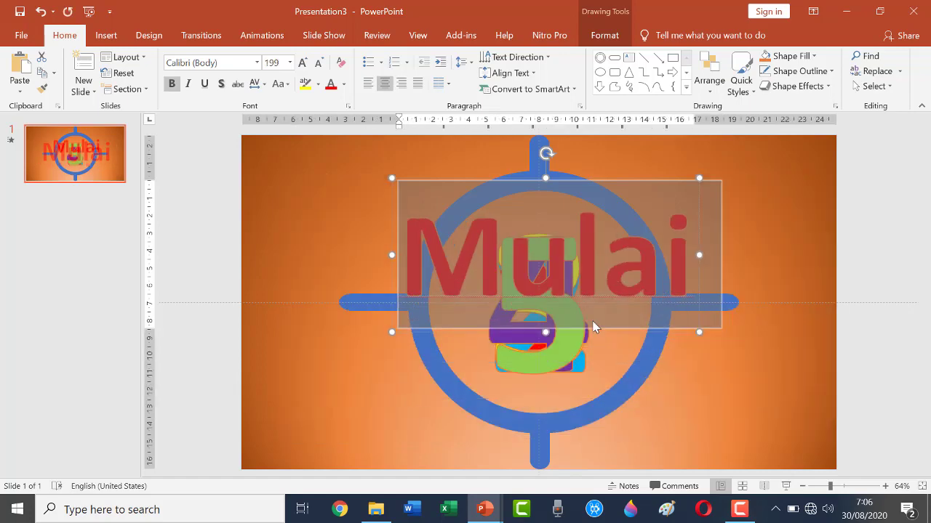
key(ctrl+shift+less)
key(ctrl+shift+less)
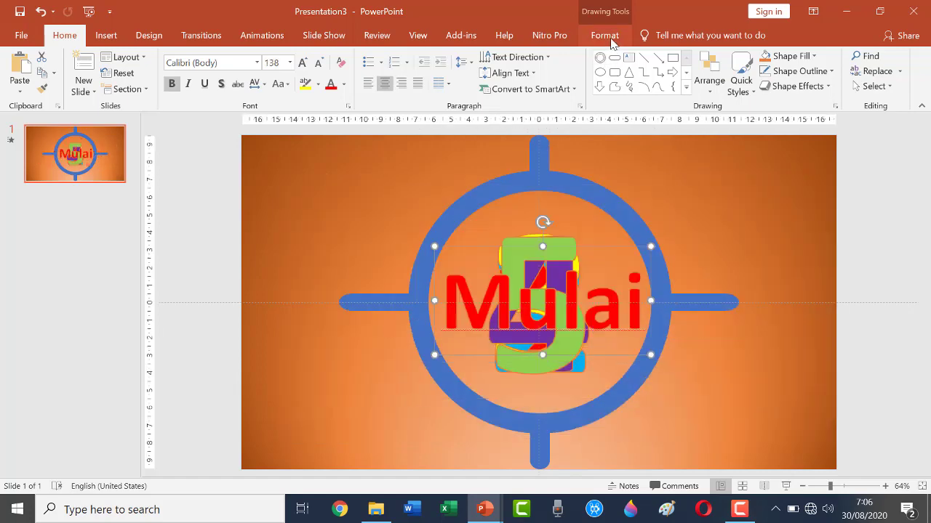
- Move Mulai to the lower left and spread the 5 and 4 left and the 2 and 3 right of the central 1
click(565, 292)
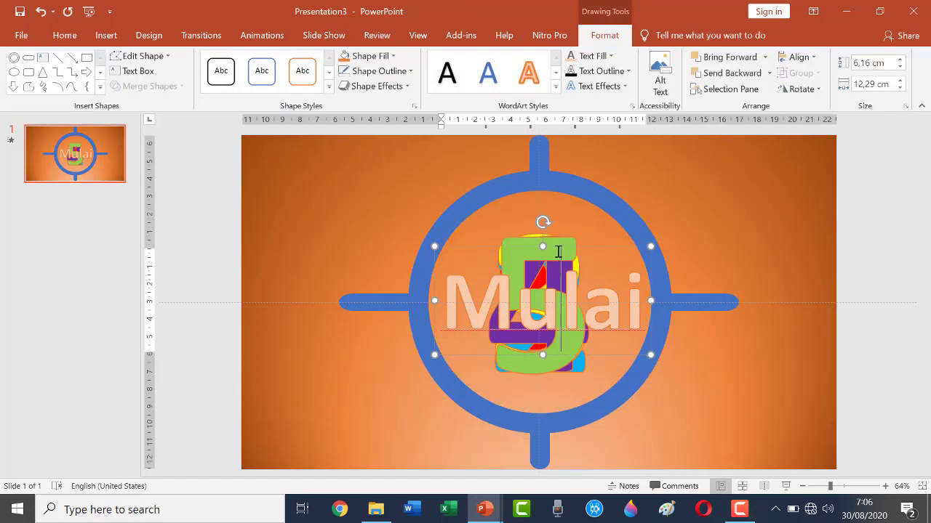
drag(558, 247, 424, 360)
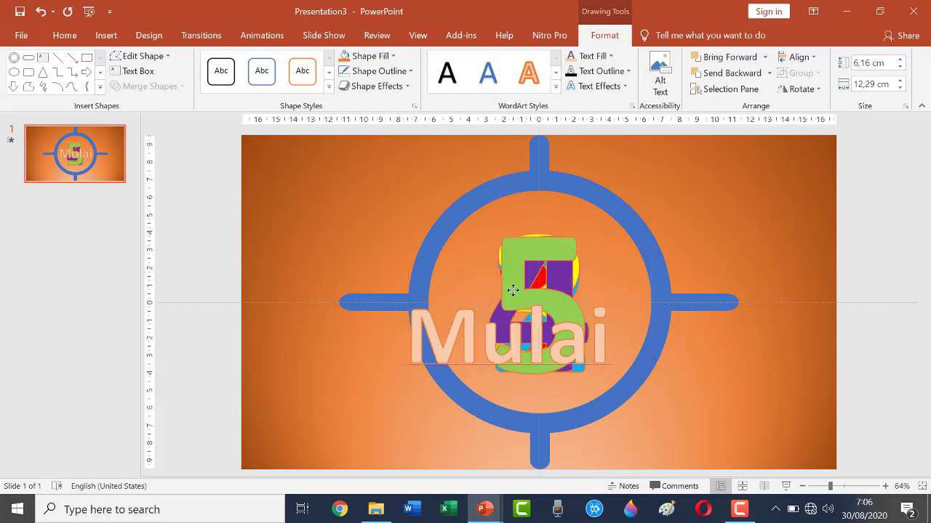
click(501, 306)
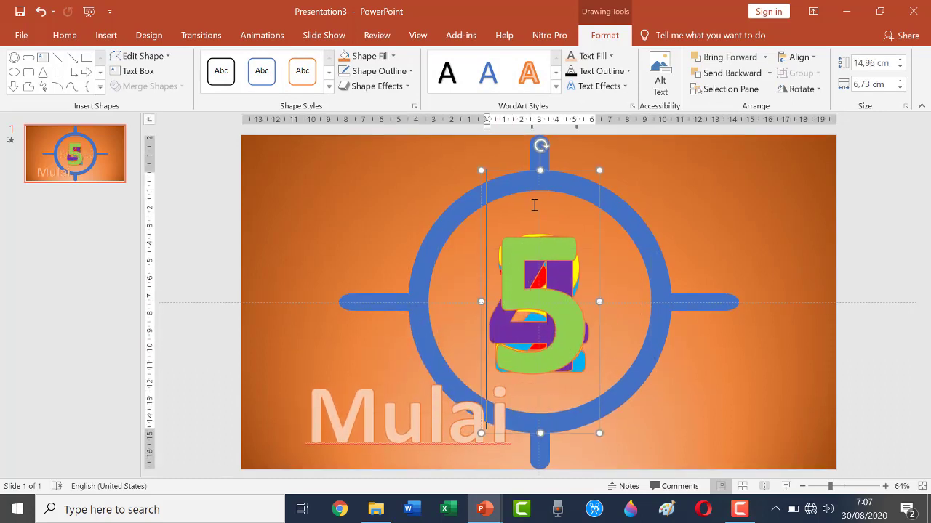
drag(520, 170, 301, 179)
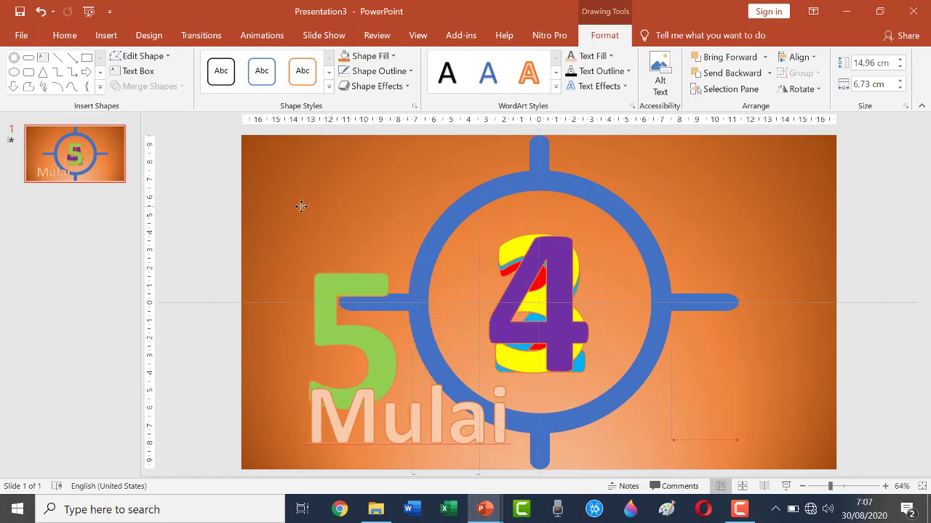
click(564, 215)
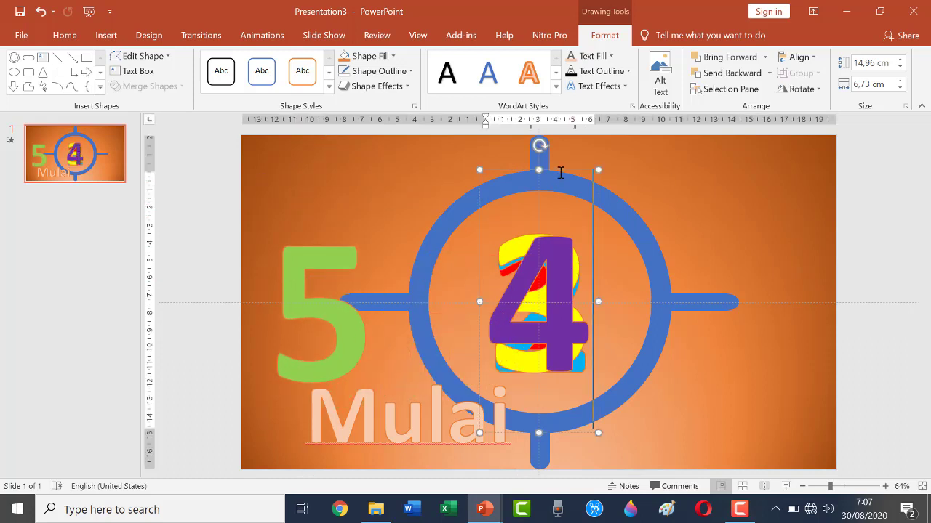
drag(561, 172, 434, 172)
click(563, 211)
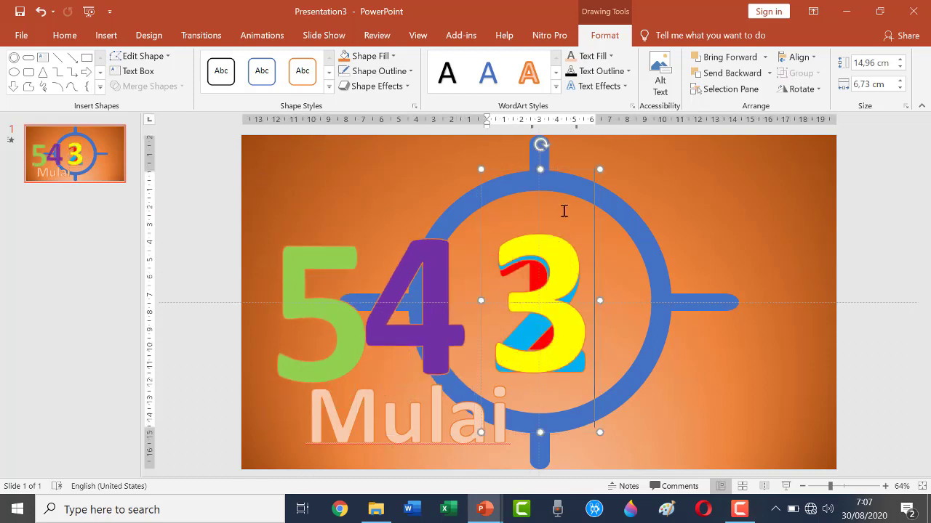
drag(561, 174, 770, 182)
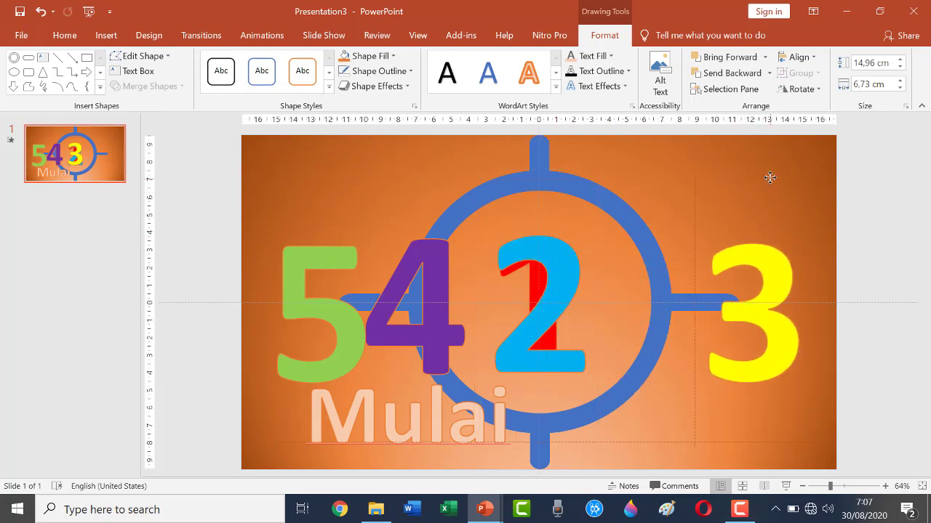
click(563, 173)
drag(563, 173, 669, 177)
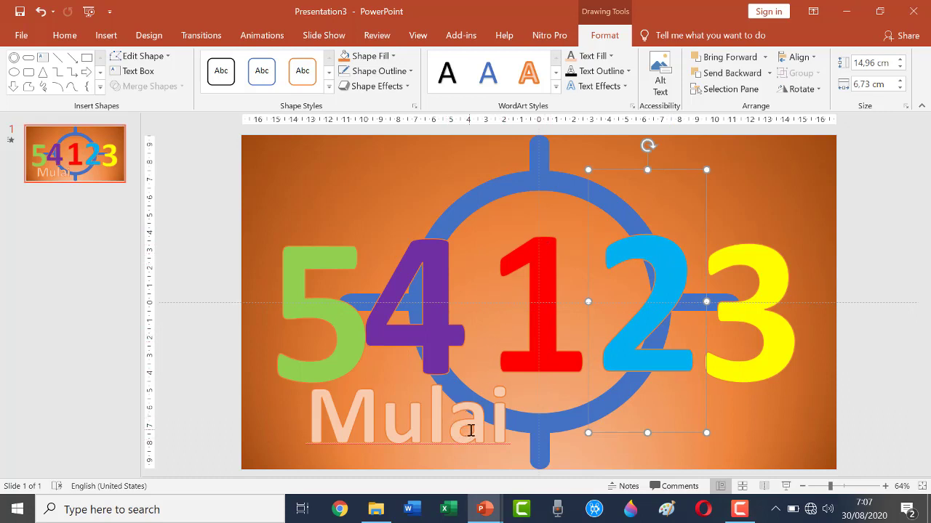
click(545, 267)
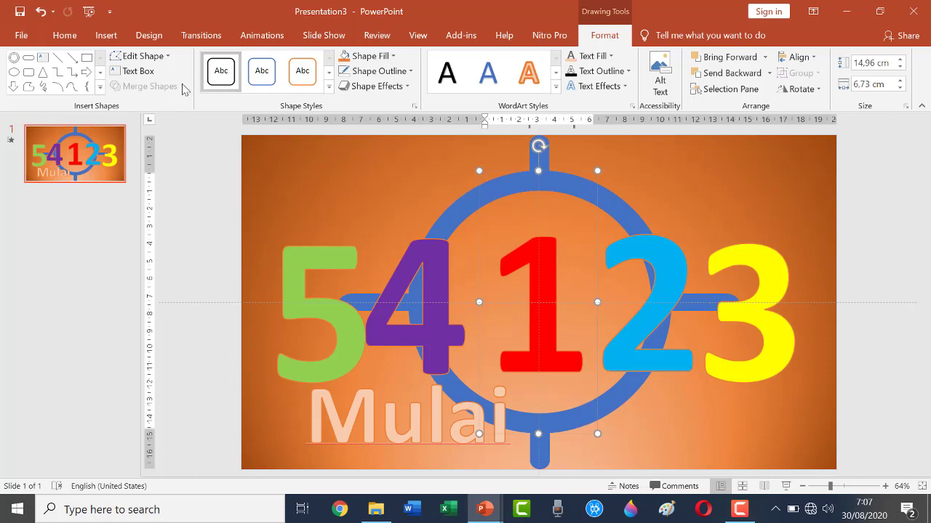
- Give the red 1 a Zoom entrance and a Zoom exit animation
click(262, 35)
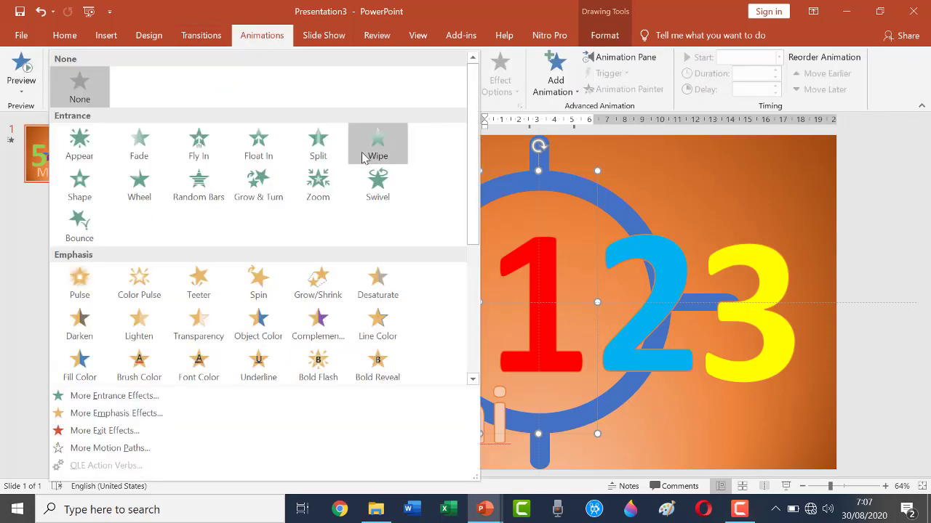
click(317, 188)
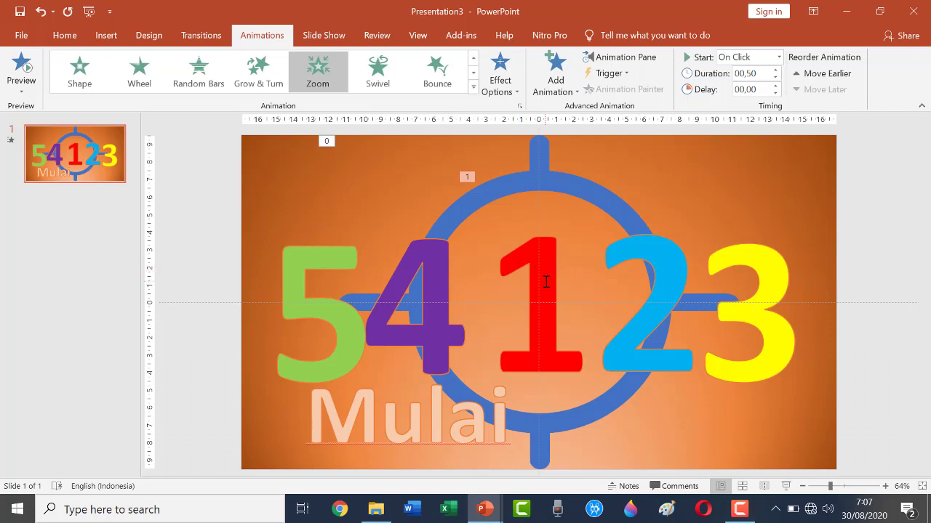
click(572, 96)
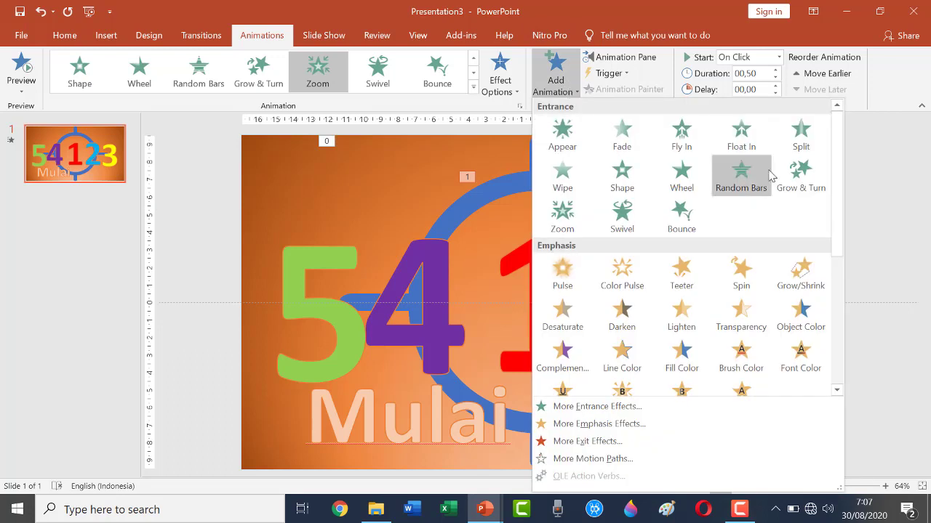
scroll(840, 191, down, 1)
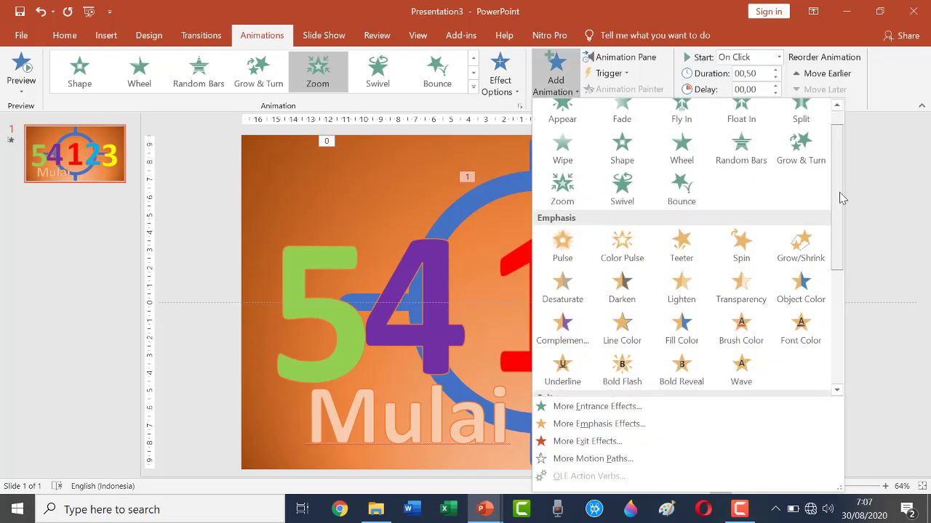
scroll(840, 191, down, 3)
scroll(840, 172, up, 4)
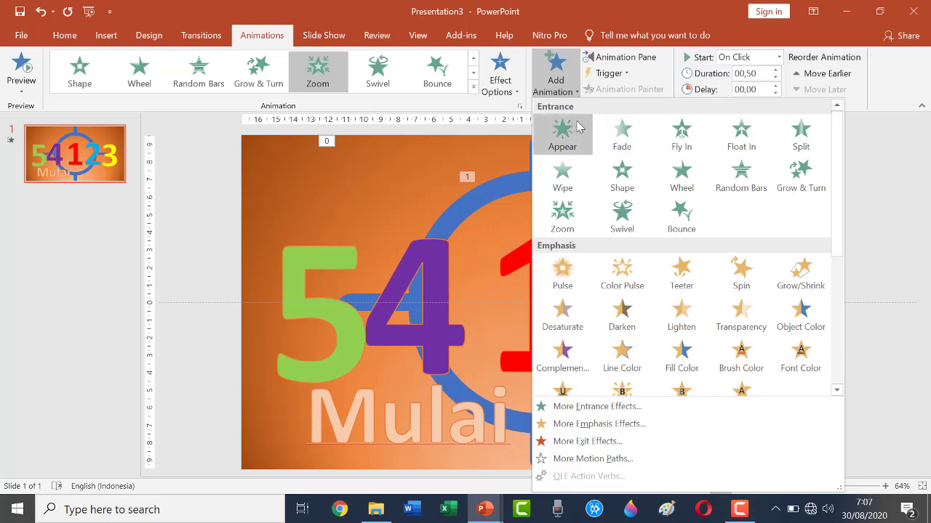
drag(836, 167, 849, 285)
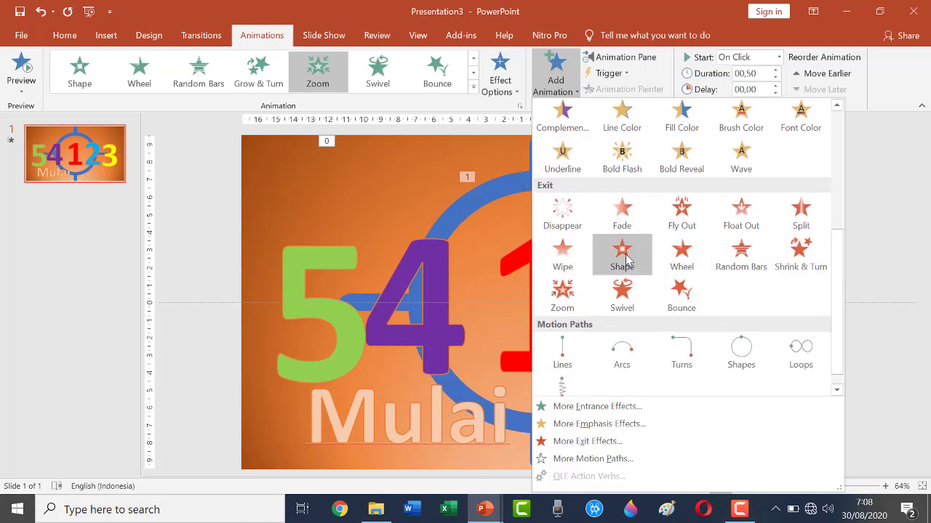
click(557, 299)
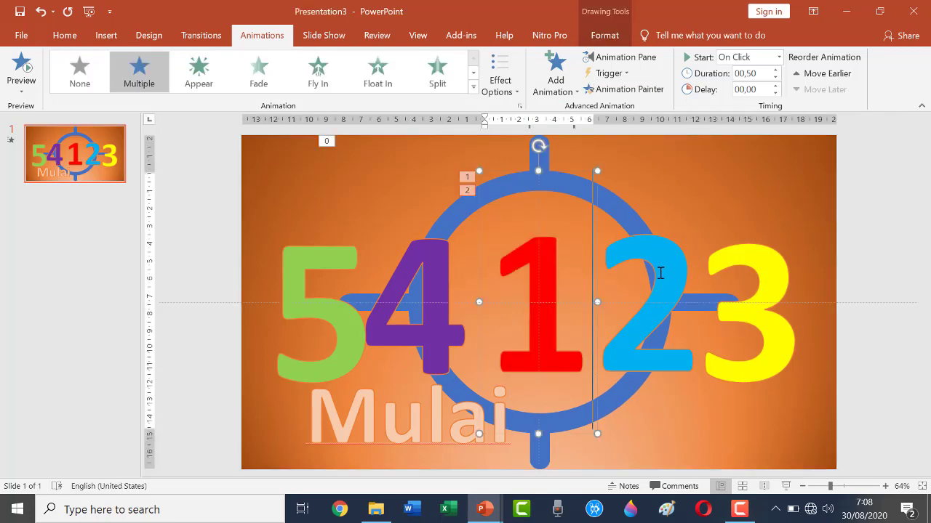
- Give the blue 2 and yellow 3 Zoom entrances, and add a Zoom exit to the 3
click(662, 273)
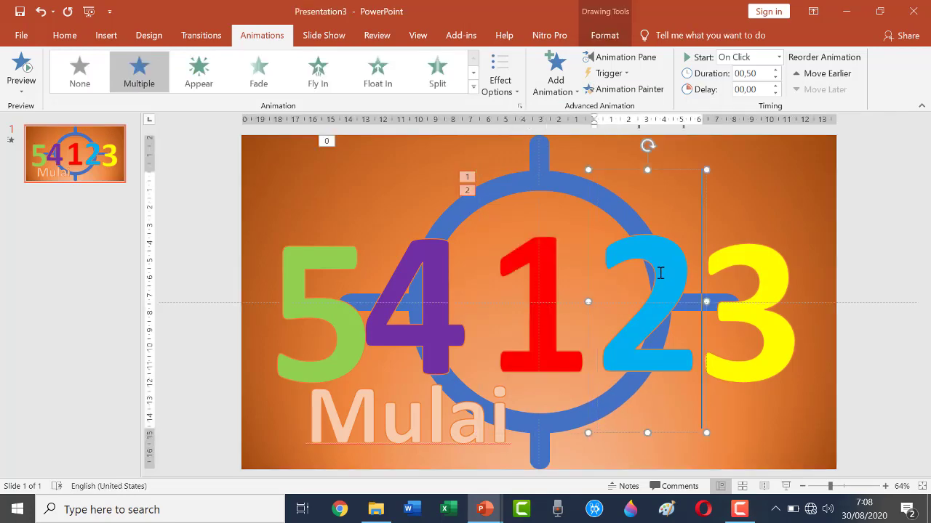
click(472, 86)
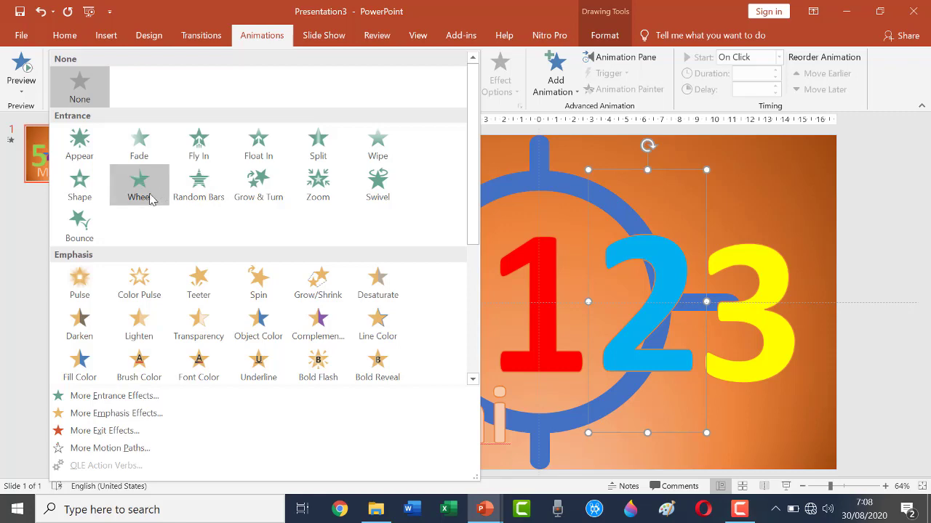
click(317, 186)
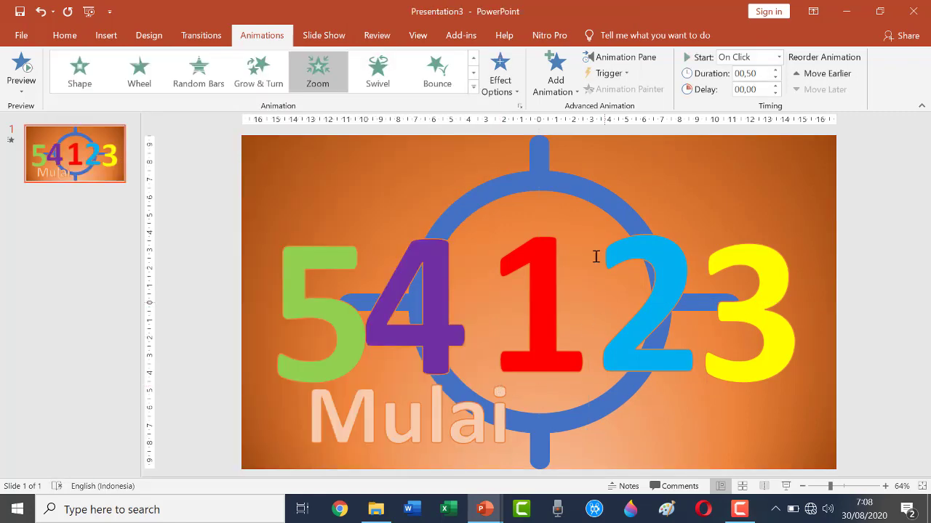
click(559, 93)
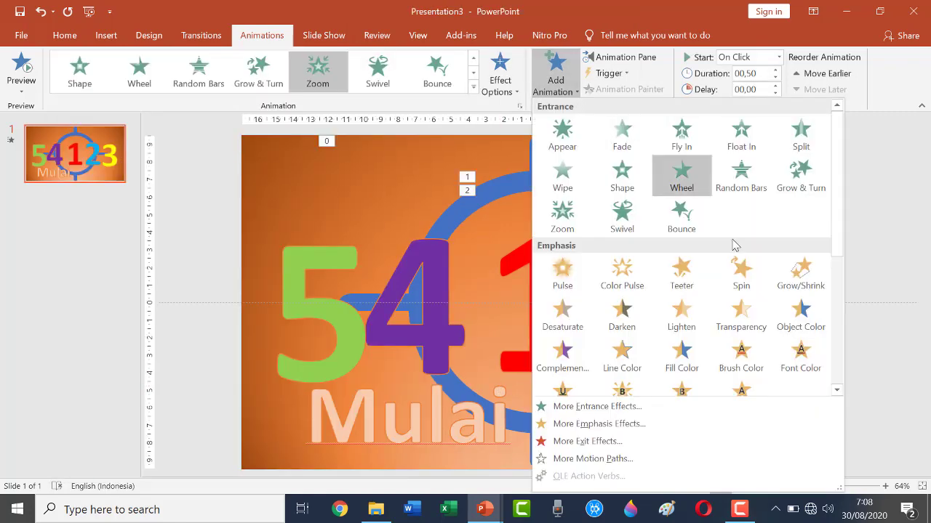
click(756, 179)
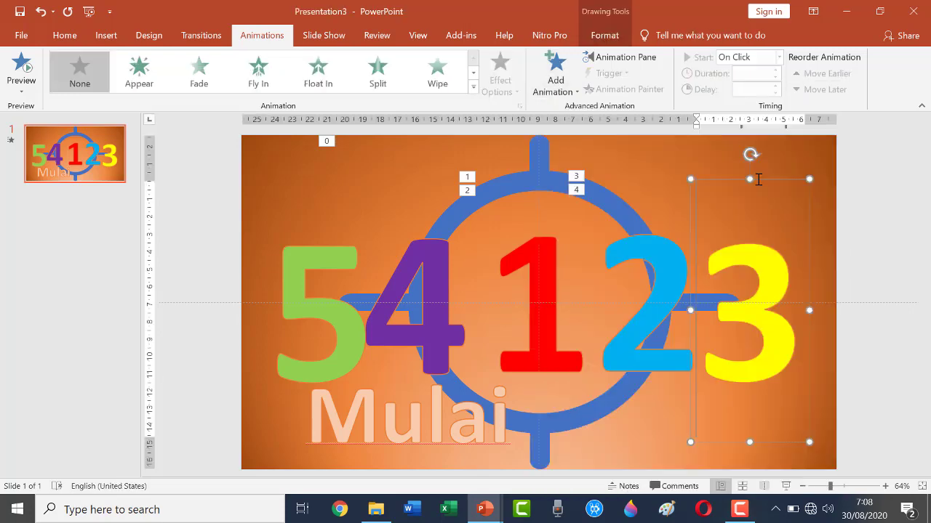
click(474, 87)
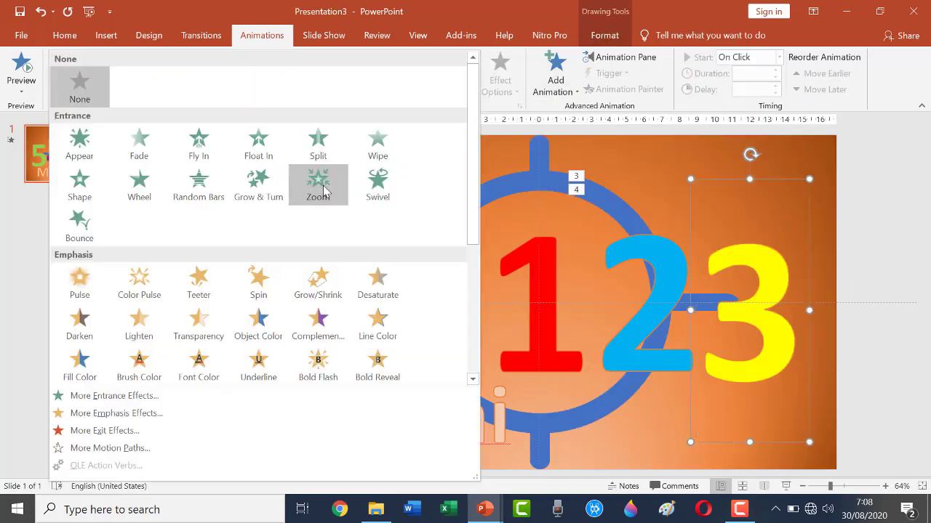
click(318, 182)
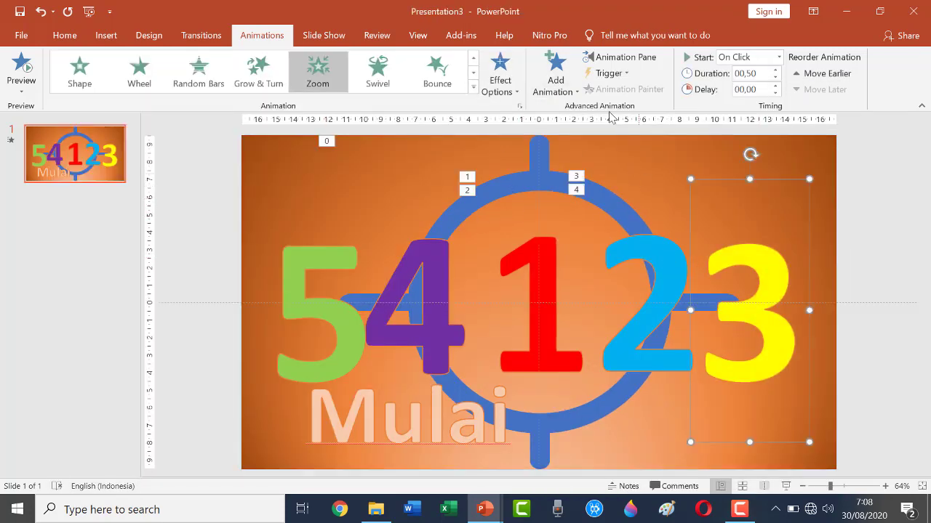
click(555, 80)
scroll(731, 276, down, 3)
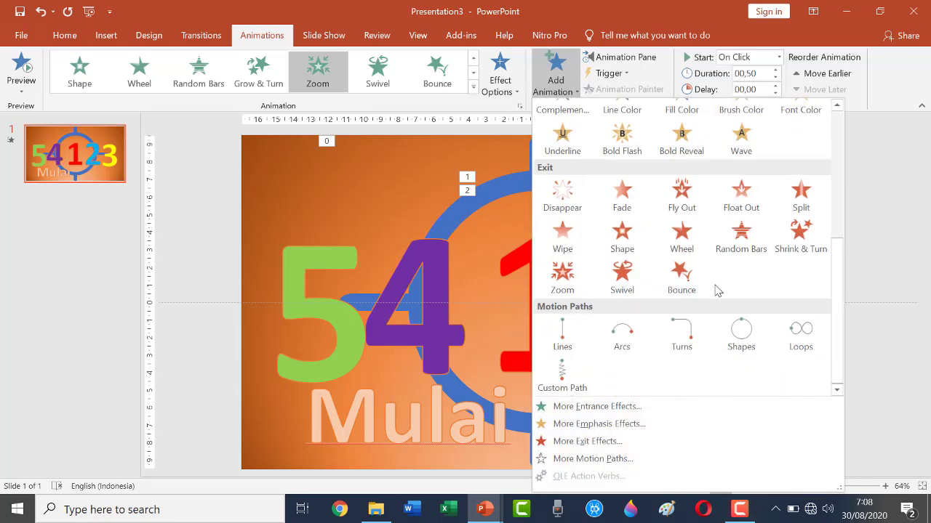
click(419, 195)
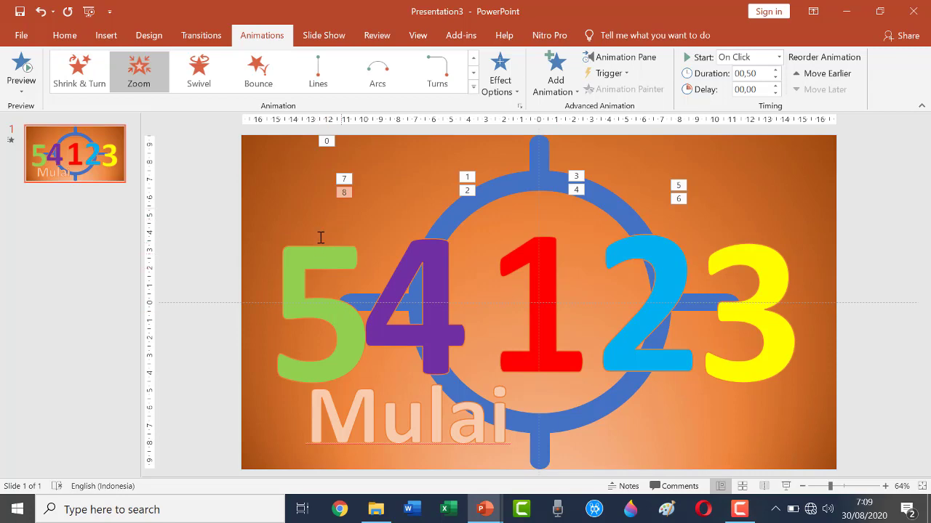
- Give the green 5 a Zoom entrance and a Zoom exit animation
click(302, 254)
click(472, 86)
click(322, 182)
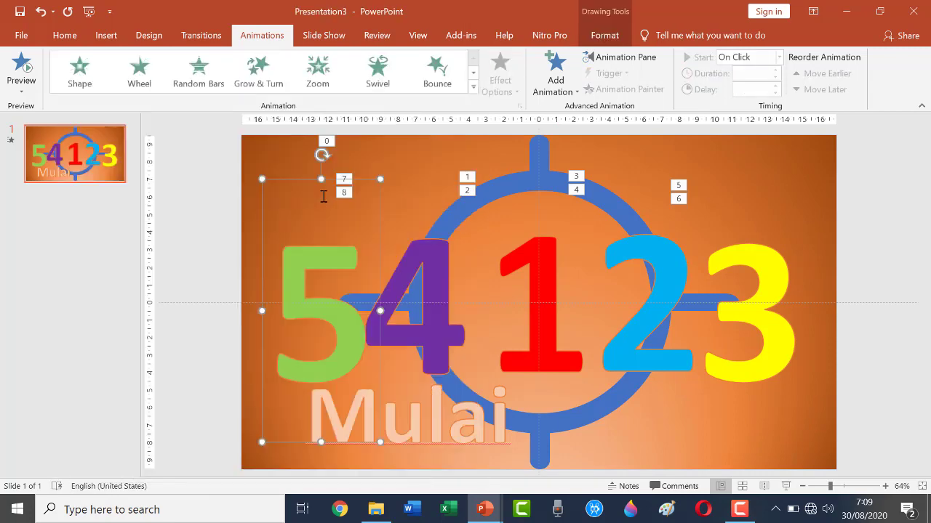
click(557, 86)
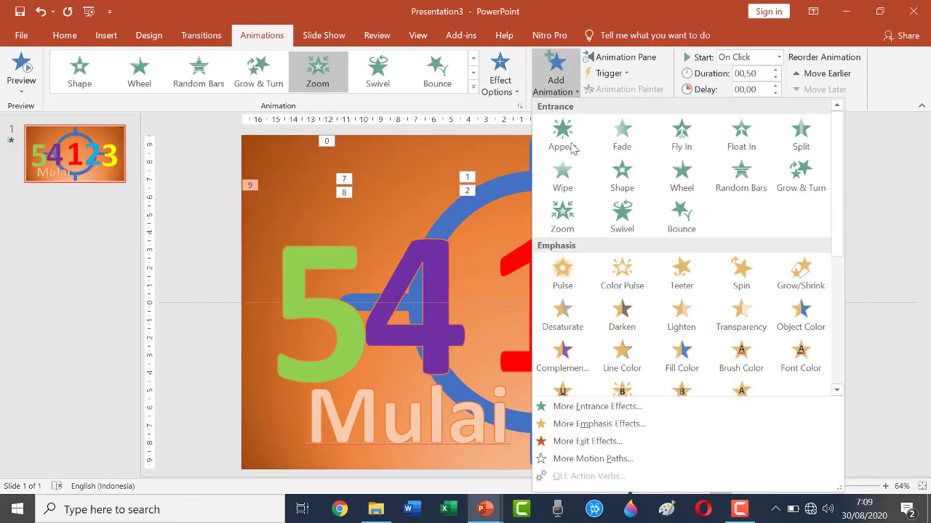
drag(841, 210, 841, 349)
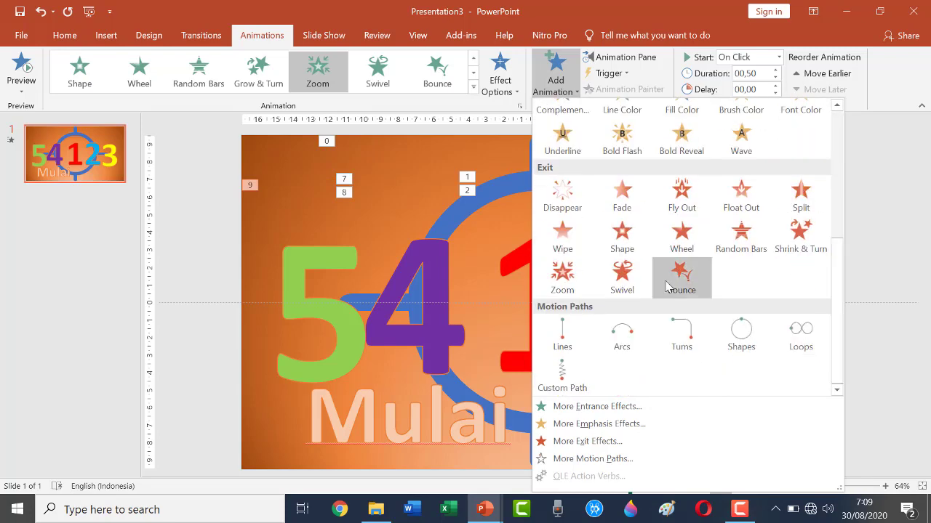
click(559, 284)
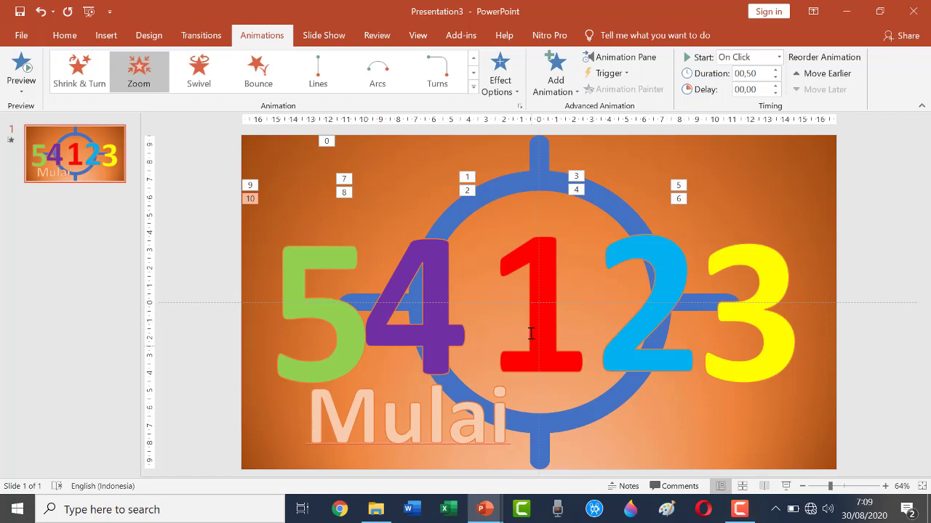
click(545, 286)
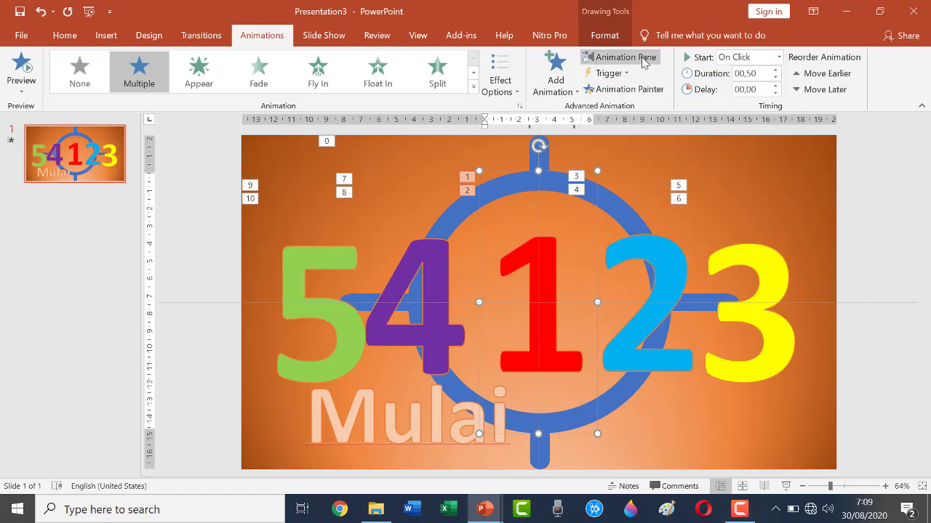
- In the Animation Pane, set the 1's Zoom entrance and exit to Start With Previous
click(643, 62)
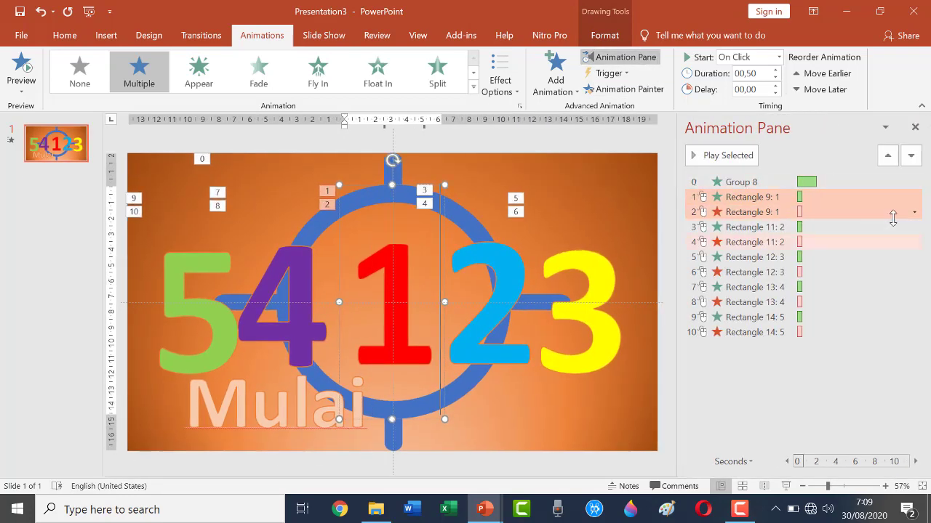
click(901, 209)
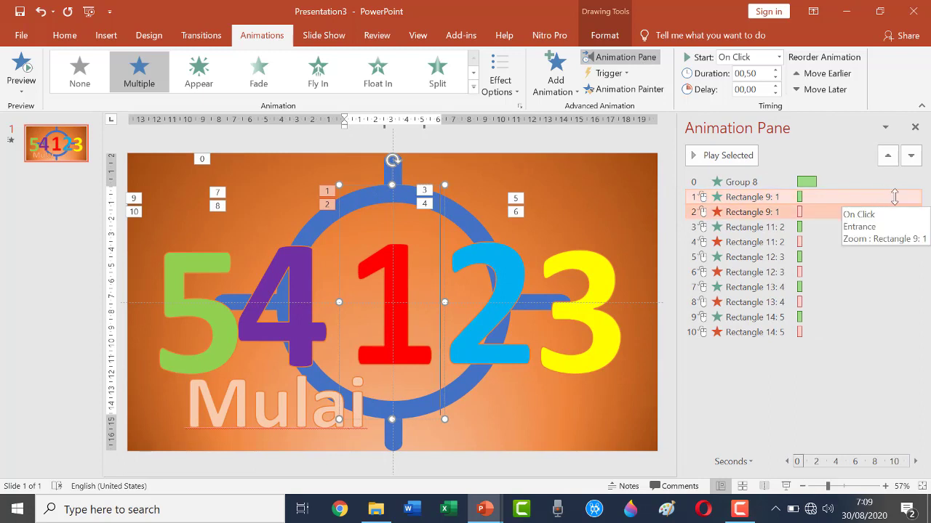
click(914, 197)
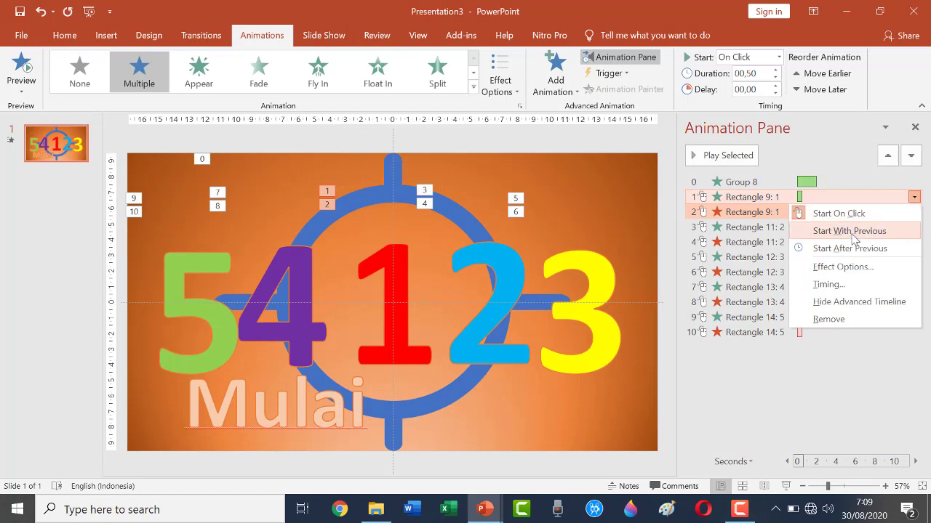
click(854, 231)
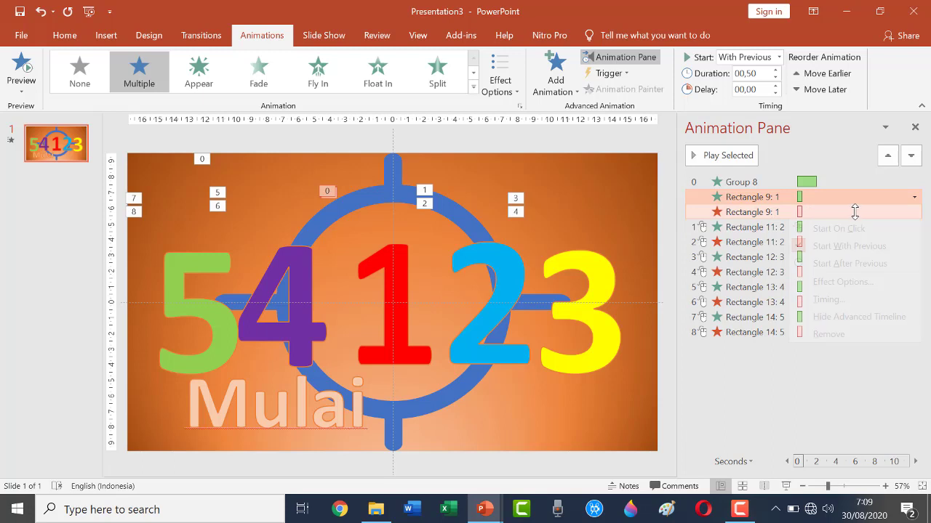
right_click(856, 212)
click(839, 248)
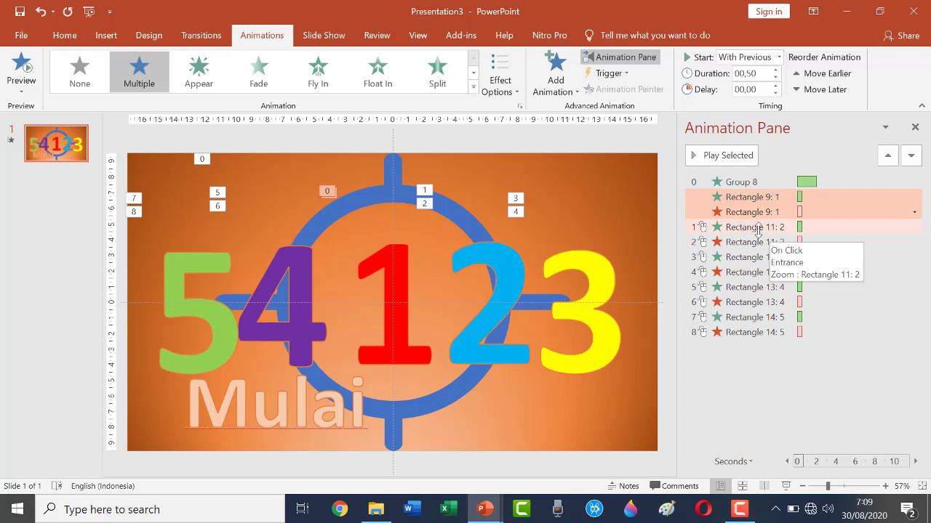
- Set the entrances of 2, 3, 4 and 5, plus the 2's exit, to Start With Previous
right_click(813, 228)
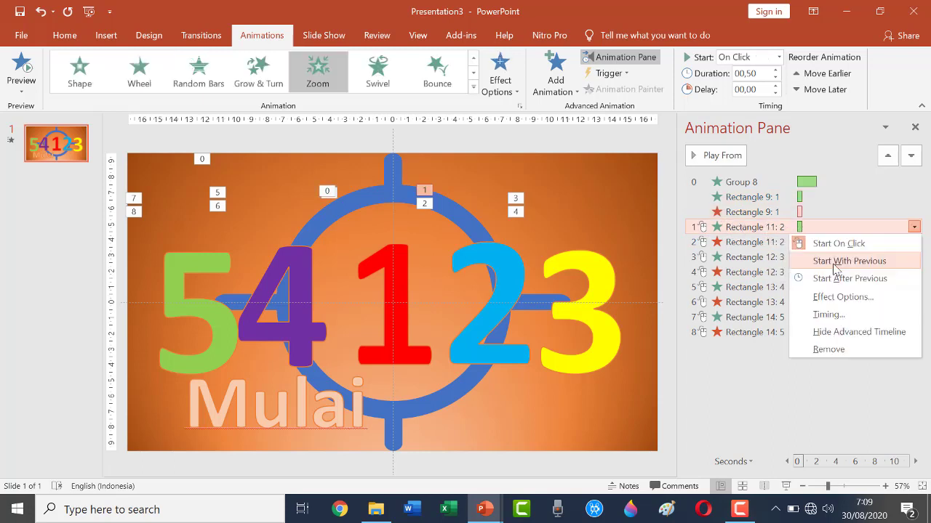
click(834, 262)
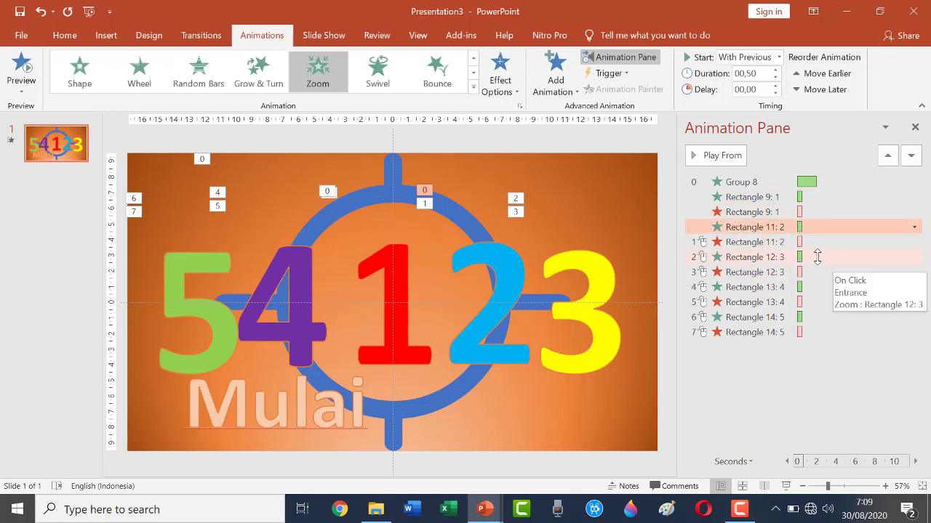
right_click(820, 258)
click(836, 291)
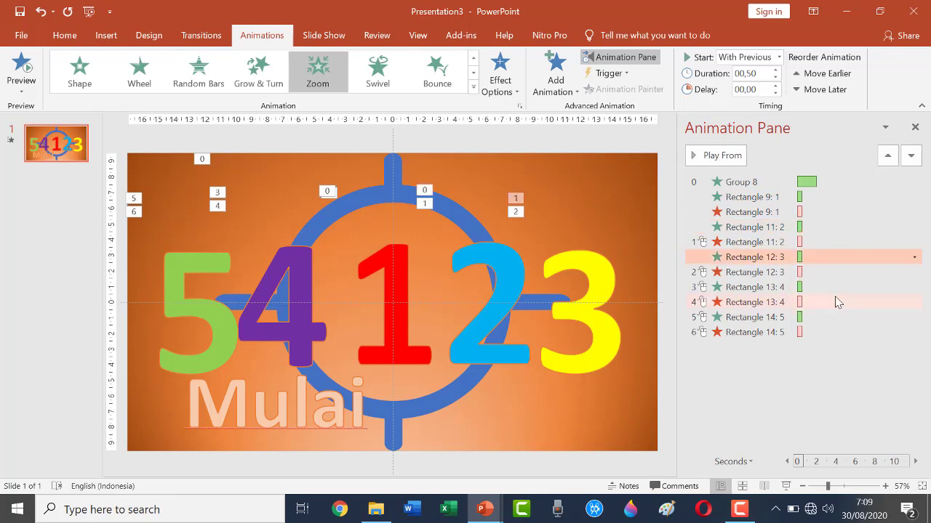
right_click(814, 287)
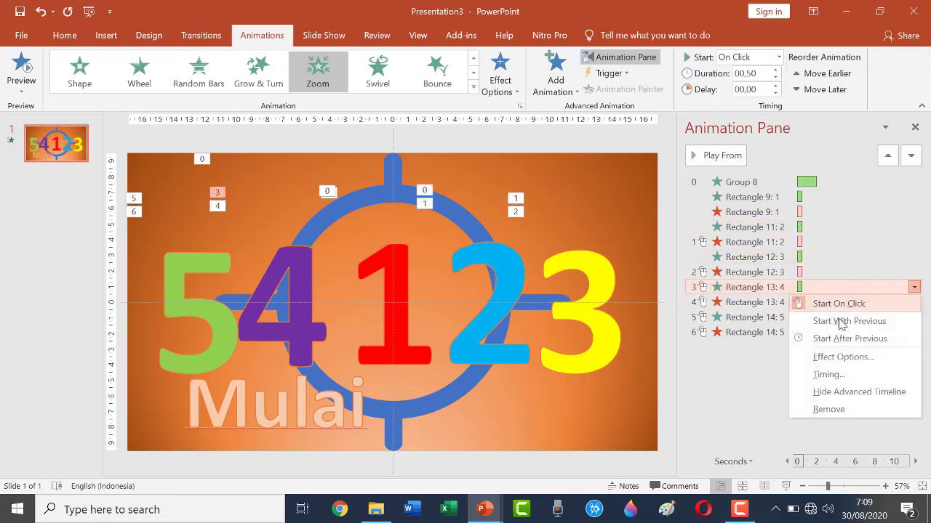
click(833, 320)
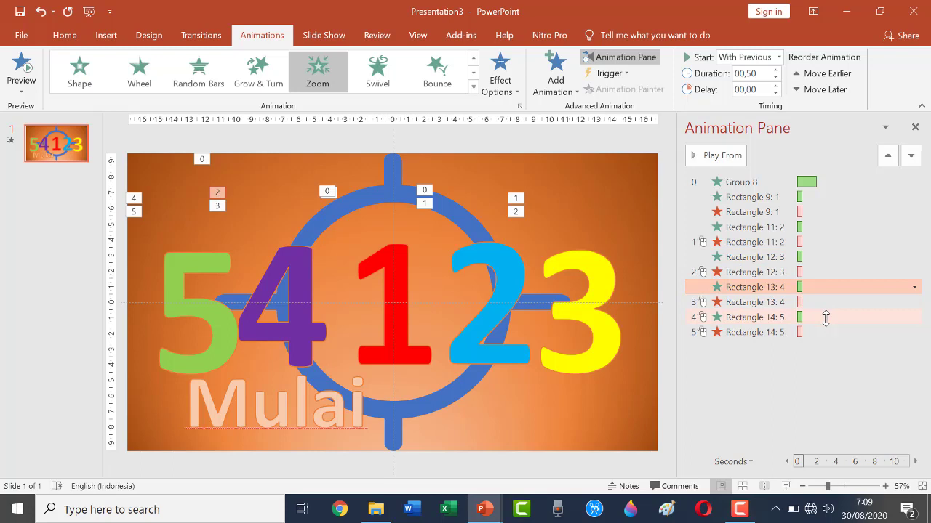
right_click(825, 318)
click(849, 351)
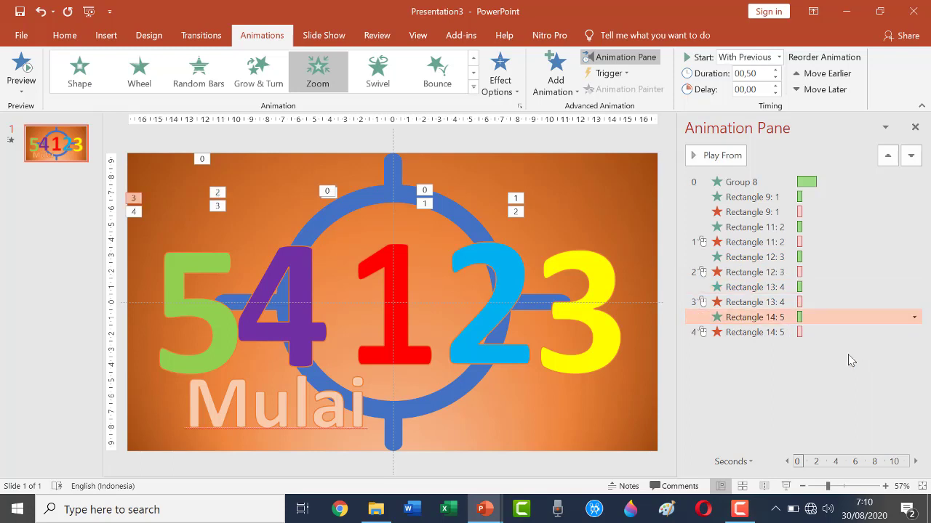
right_click(834, 242)
click(849, 276)
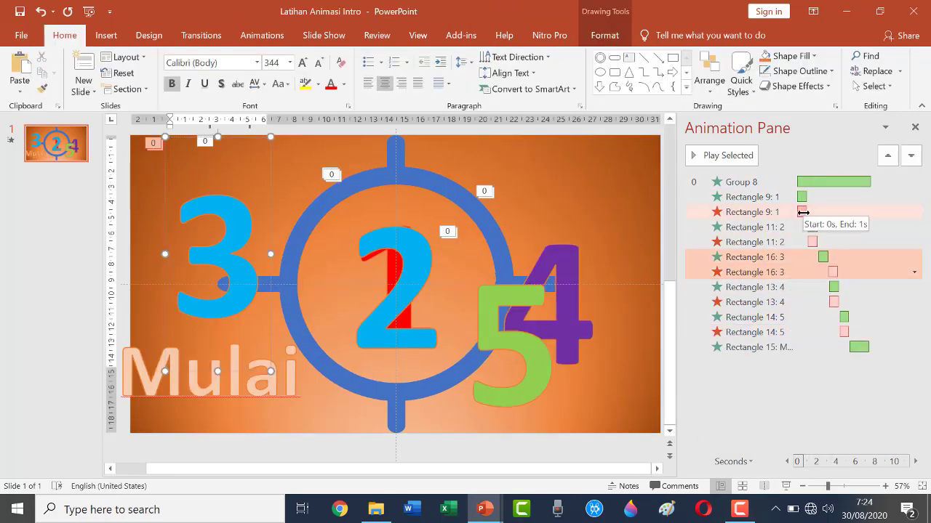
- Delay the exits of 1, 3 and 5 to 1.0s, 4.9s and 8.2s, and push Mulai later
drag(803, 213, 841, 257)
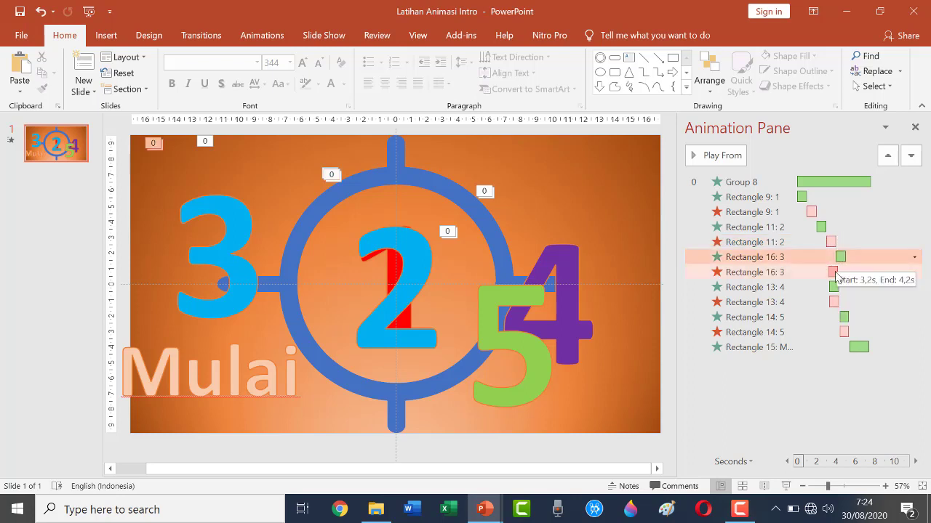
mouse_move(833, 272)
mouse_down()
mouse_move(853, 270)
mouse_move(862, 306)
mouse_move(879, 305)
mouse_move(882, 318)
mouse_up()
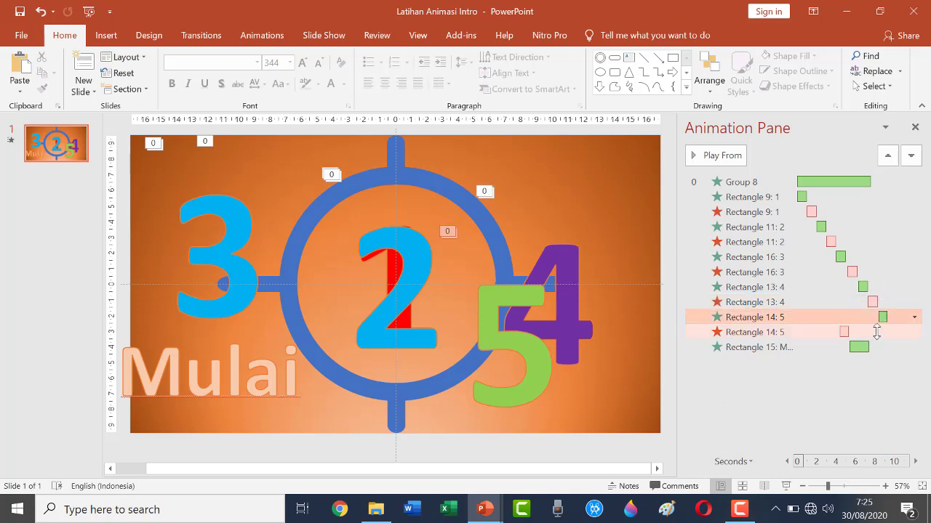
drag(843, 332, 891, 332)
click(859, 347)
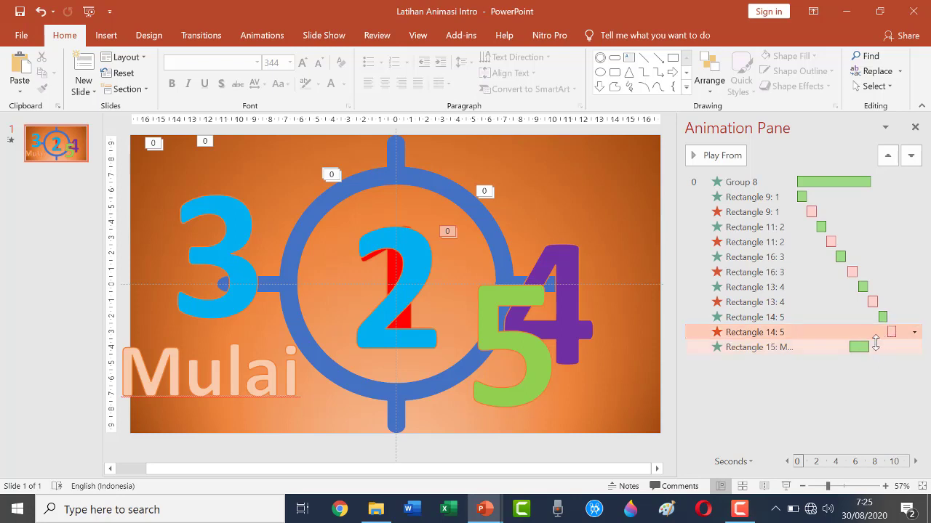
mouse_move(859, 347)
mouse_down()
mouse_move(888, 347)
mouse_move(841, 340)
mouse_up()
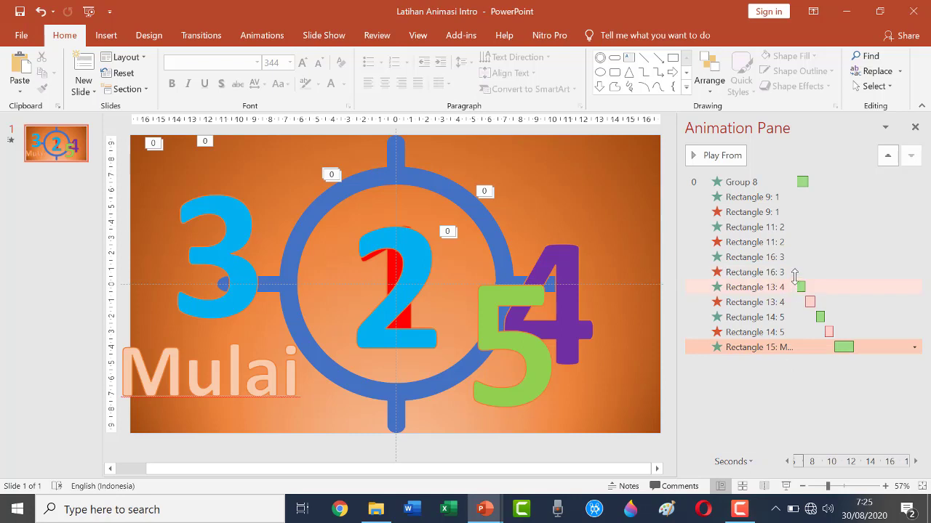
- Stretch Group 8's animation bar so it ends at 12.7s
click(786, 462)
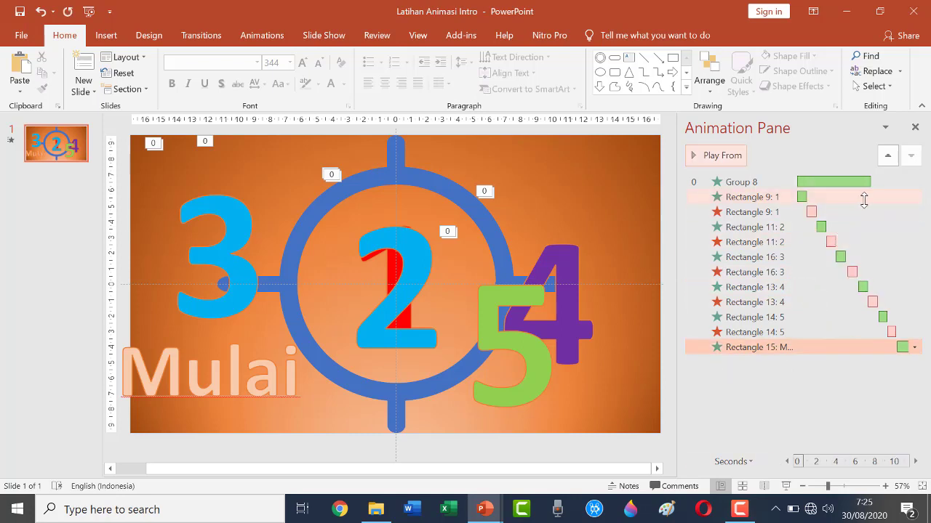
drag(871, 182, 831, 200)
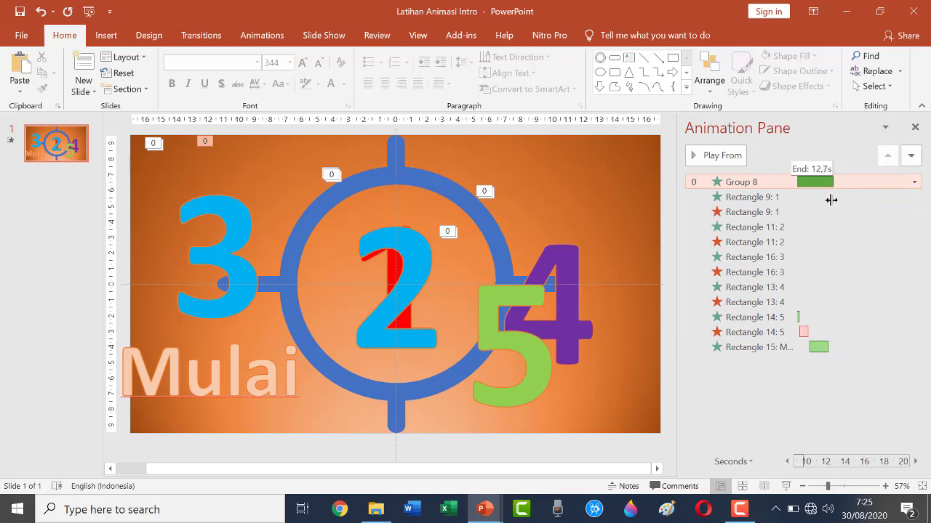
drag(834, 200, 834, 202)
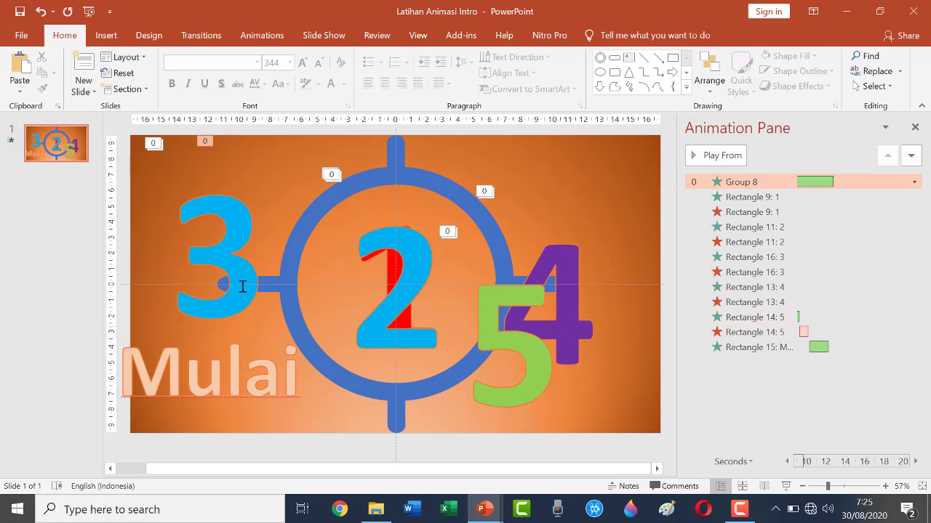
click(221, 252)
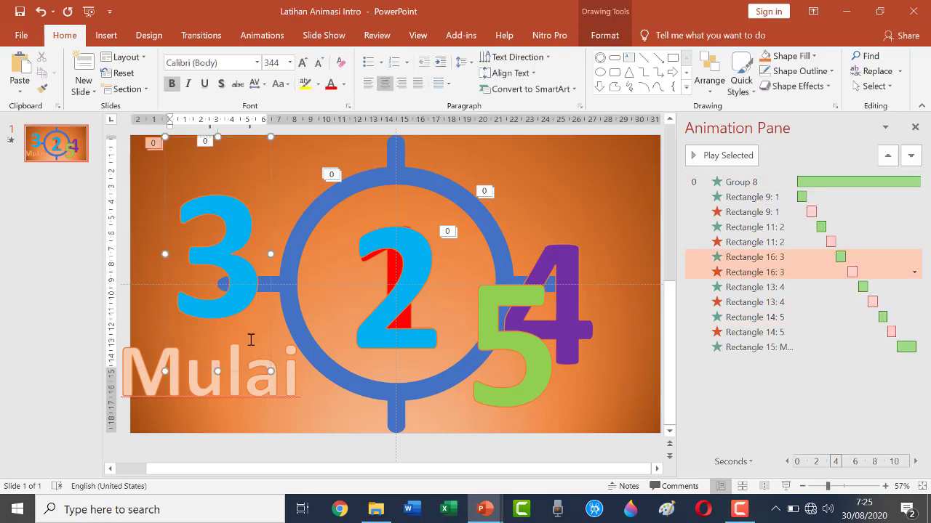
- Colour the 3 yellow and place it on the crosshair centre
drag(230, 375, 409, 408)
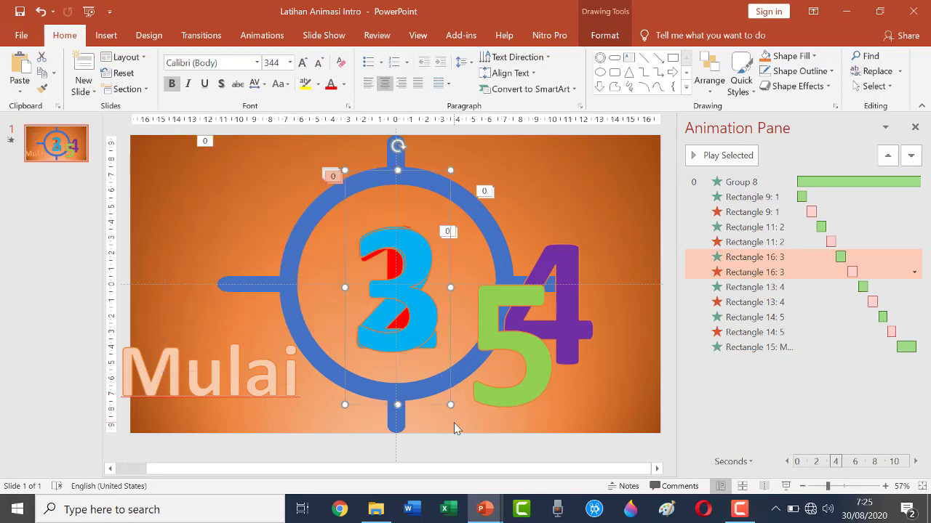
click(587, 271)
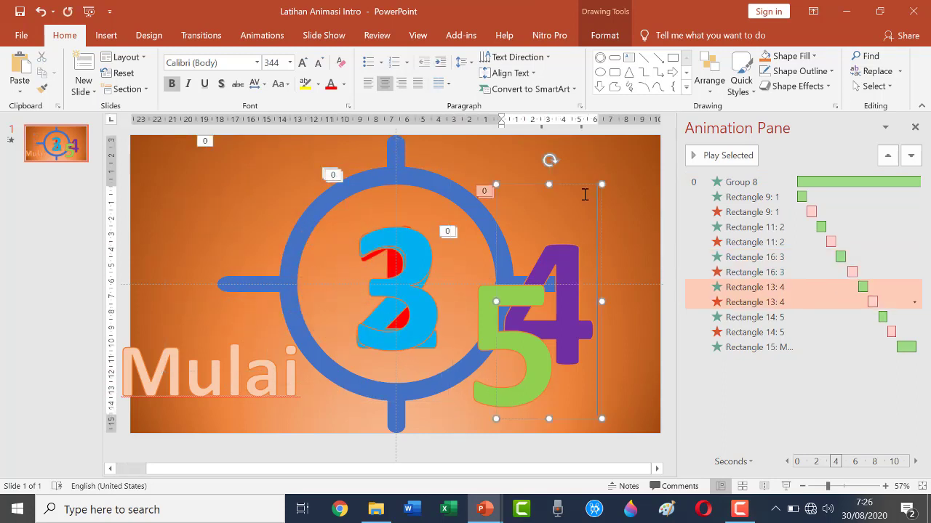
click(418, 281)
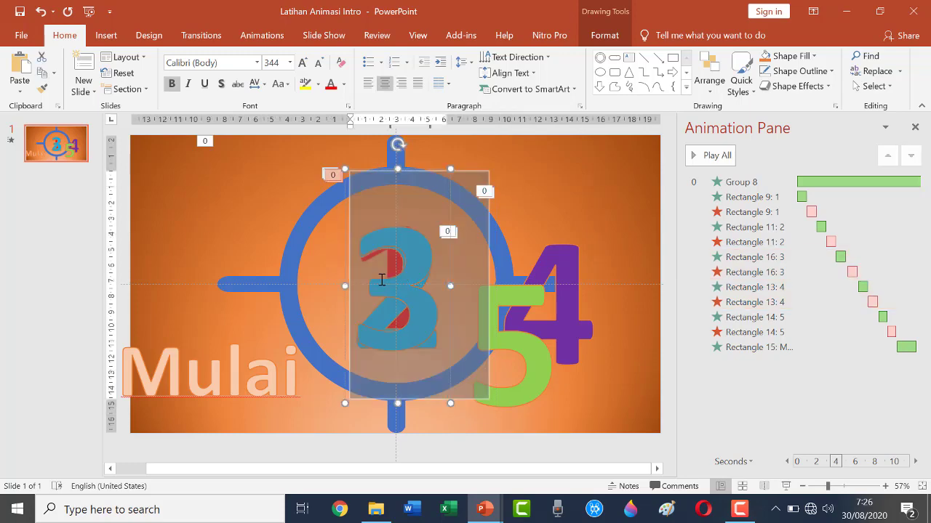
click(602, 33)
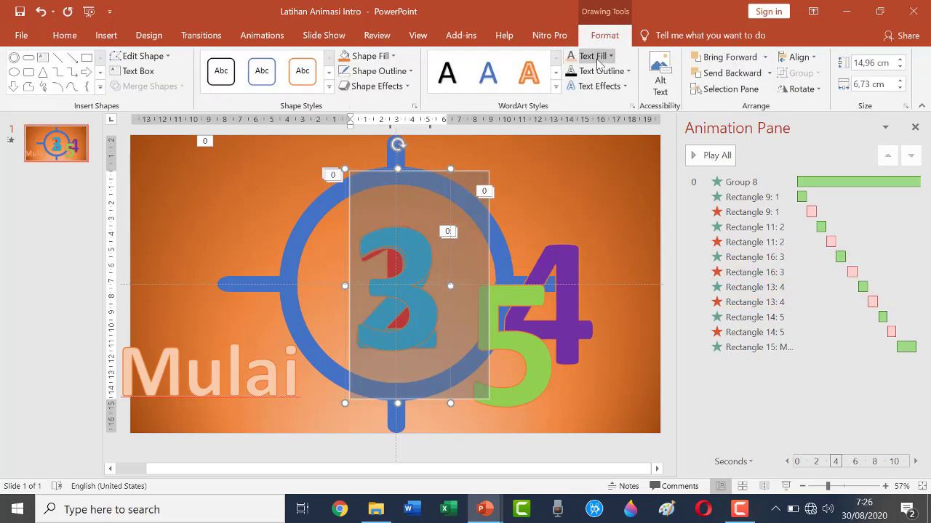
click(597, 56)
click(604, 165)
drag(413, 205, 234, 195)
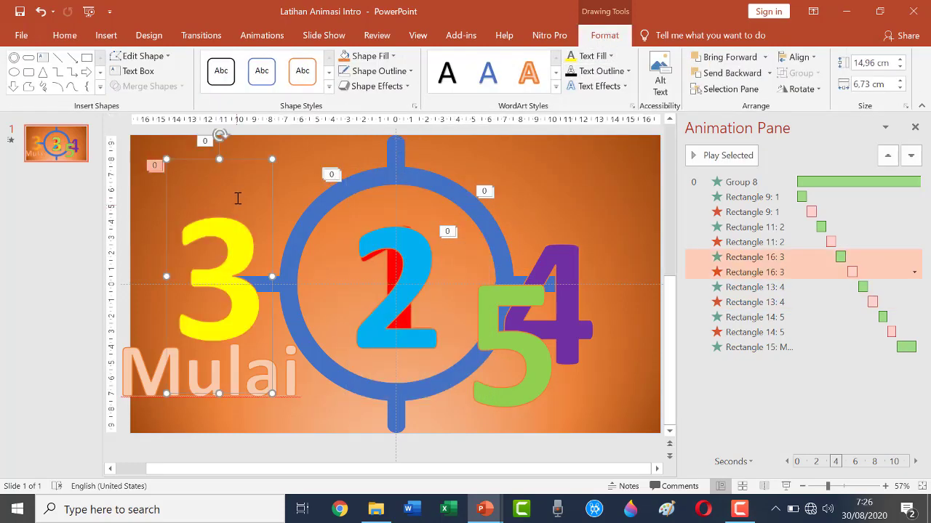
drag(235, 160, 412, 169)
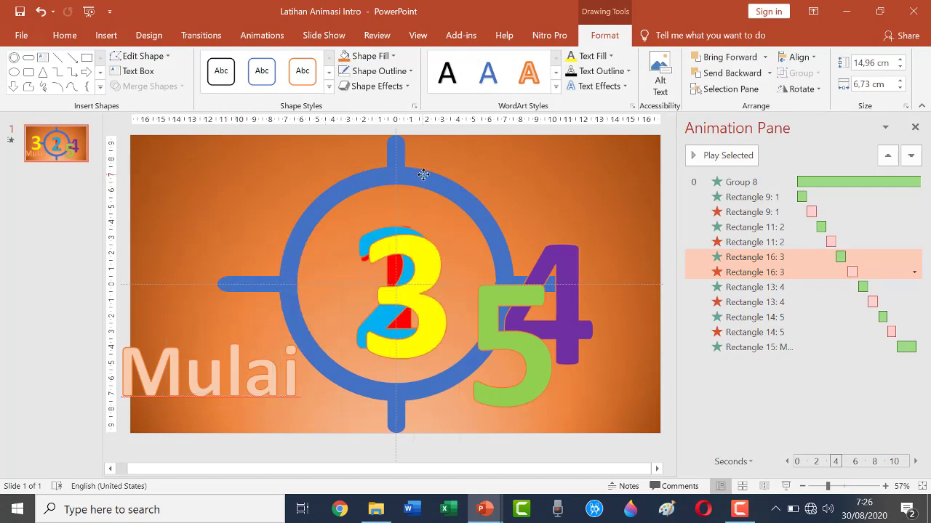
- Stack the purple 4, green 5 and Mulai text onto the crosshair centre
drag(572, 171, 405, 170)
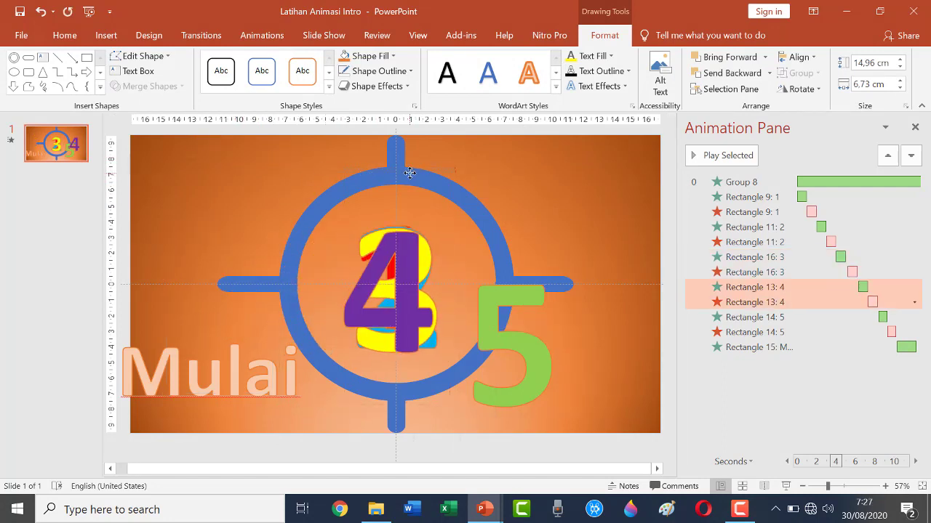
click(522, 296)
drag(546, 194, 432, 179)
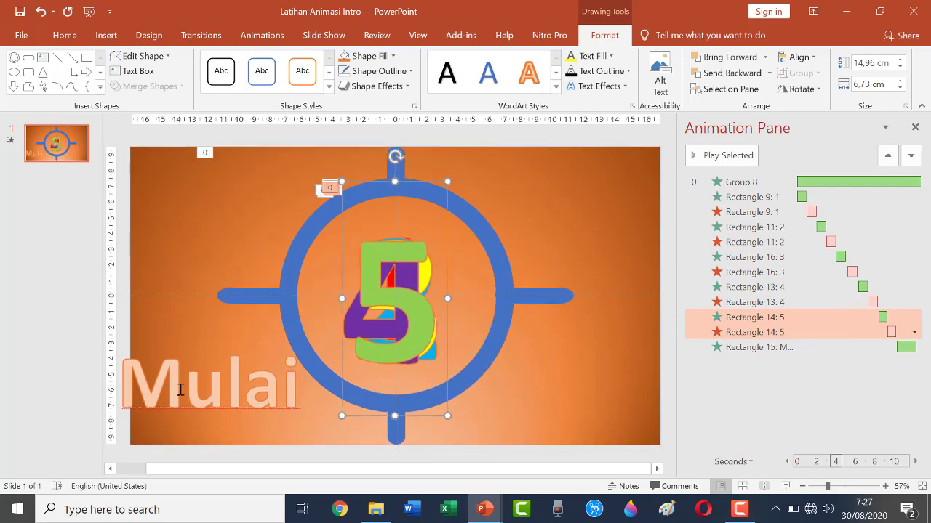
drag(251, 356, 406, 301)
drag(402, 253, 413, 246)
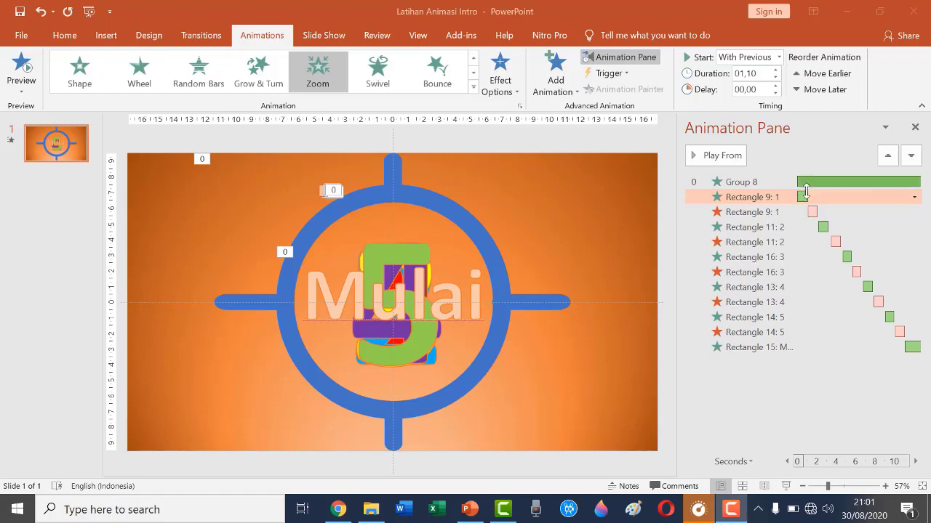
- Set the Rectangle 9: 1 Zoom entrance sound to Typewriter in its Effect Options
right_click(801, 197)
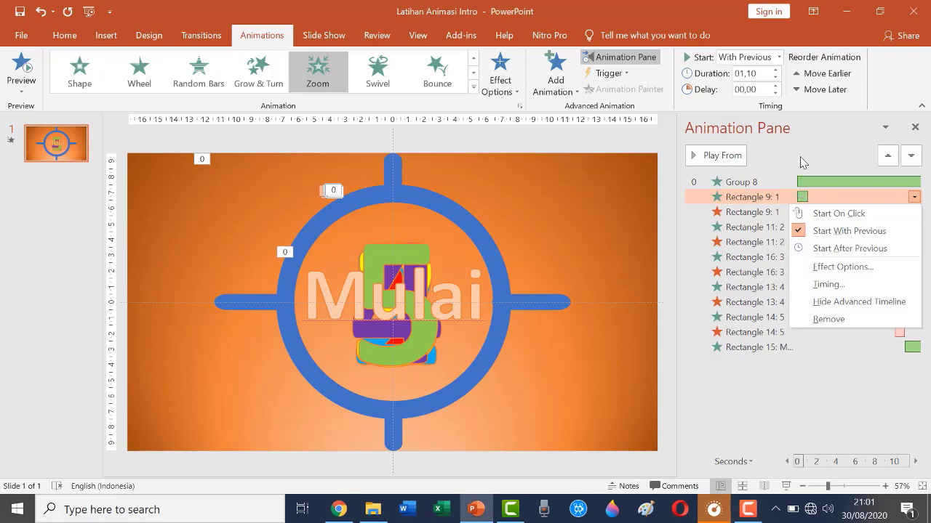
click(804, 163)
right_click(803, 197)
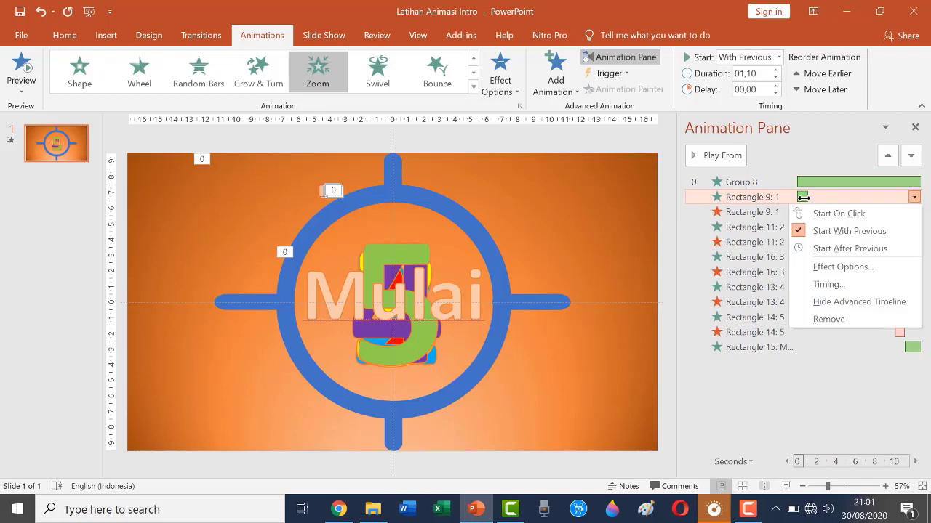
click(836, 267)
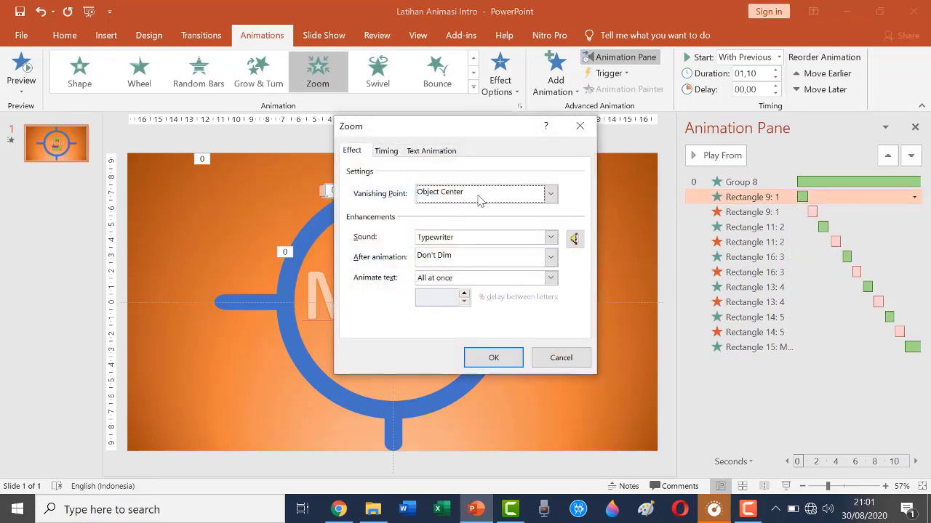
click(551, 238)
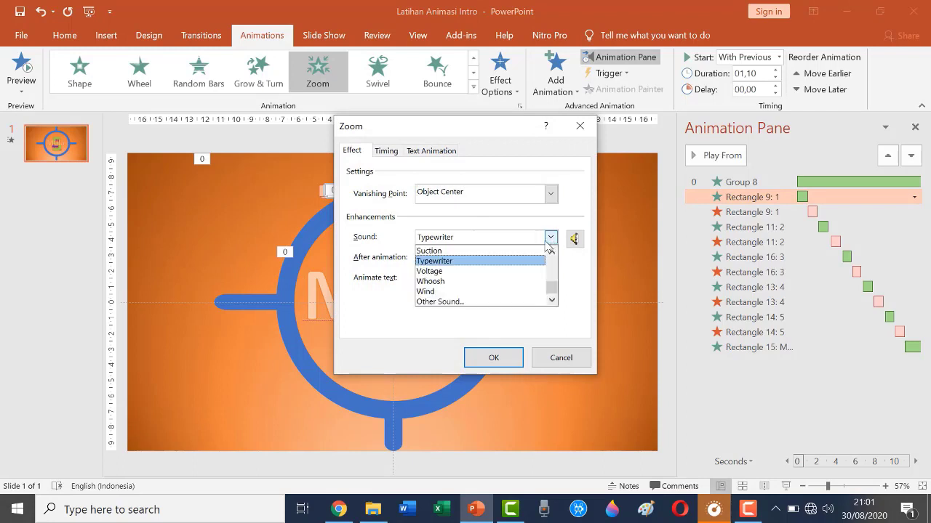
click(472, 261)
click(574, 238)
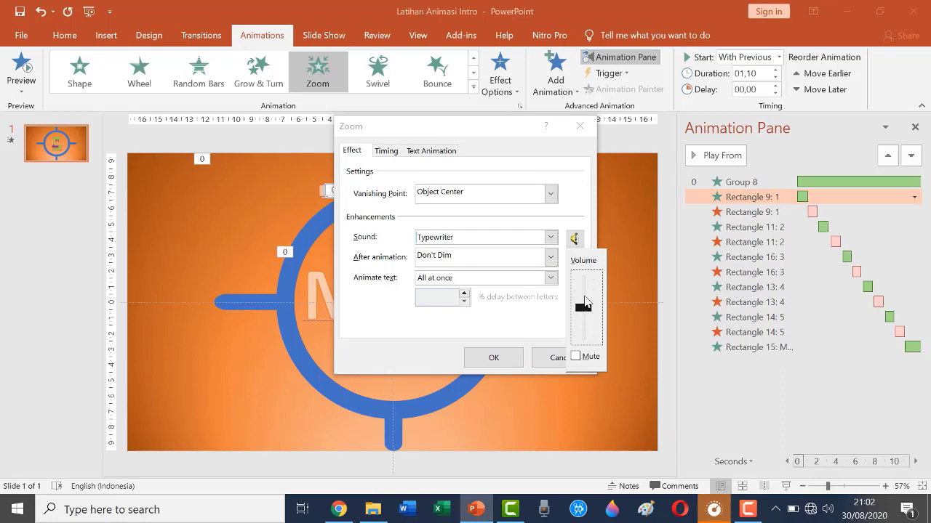
click(550, 309)
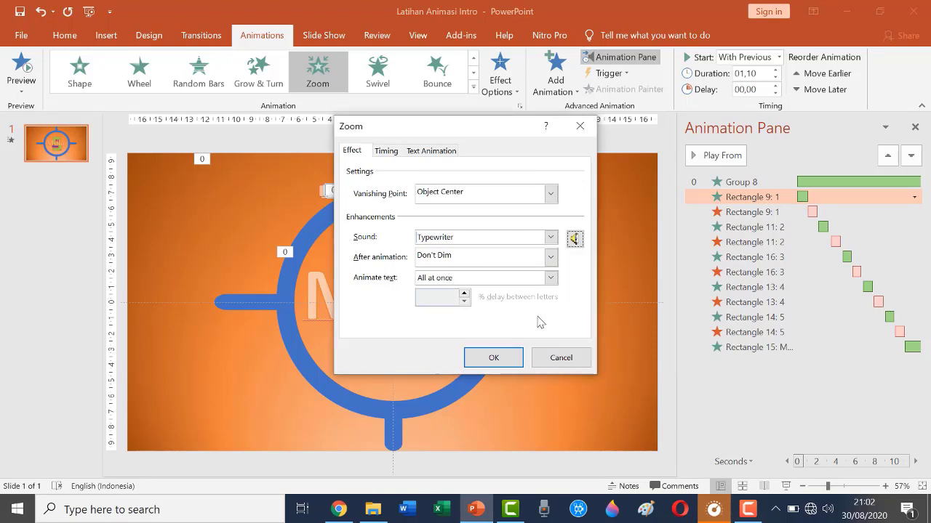
click(507, 356)
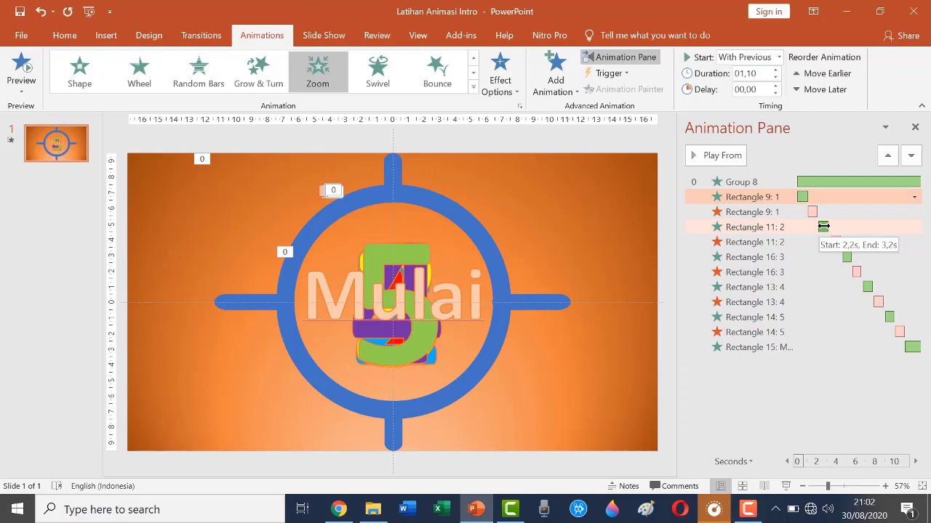
- Give the Rectangle 11: 2 zoom animation a Typewriter sound
right_click(823, 226)
click(811, 296)
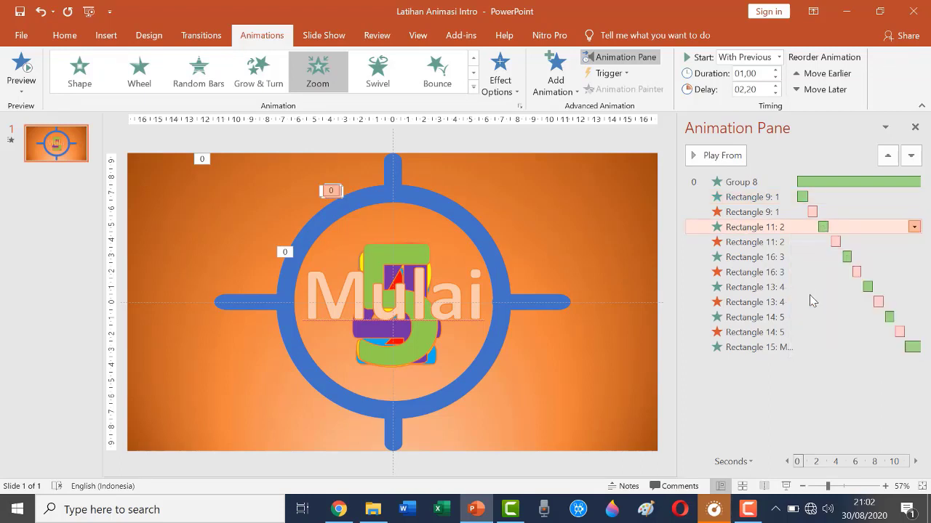
click(550, 238)
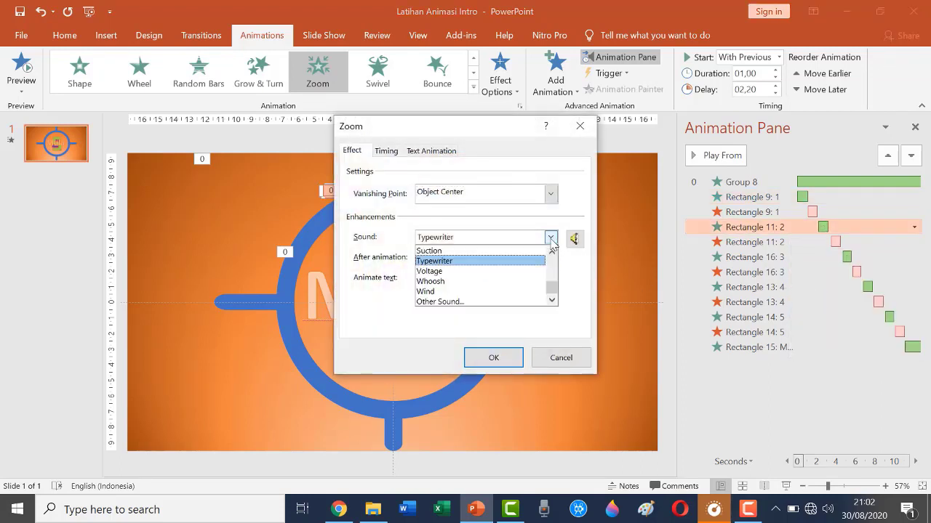
click(551, 240)
click(512, 360)
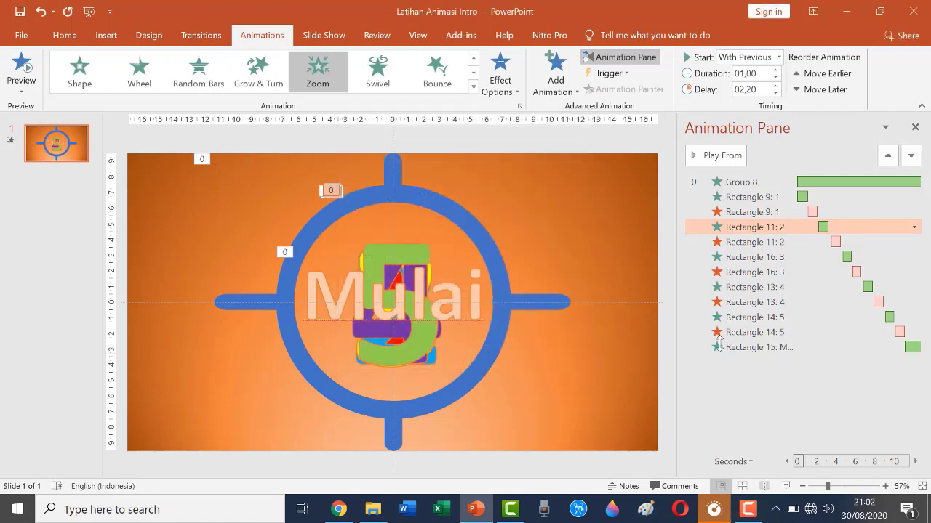
- Give the Rectangle 16: 3 zoom animation a Typewriter sound
right_click(846, 259)
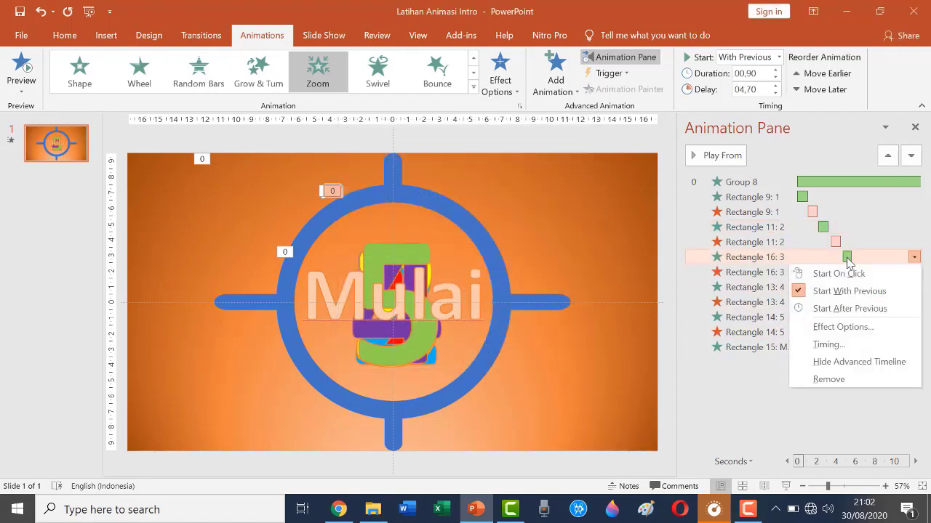
click(821, 326)
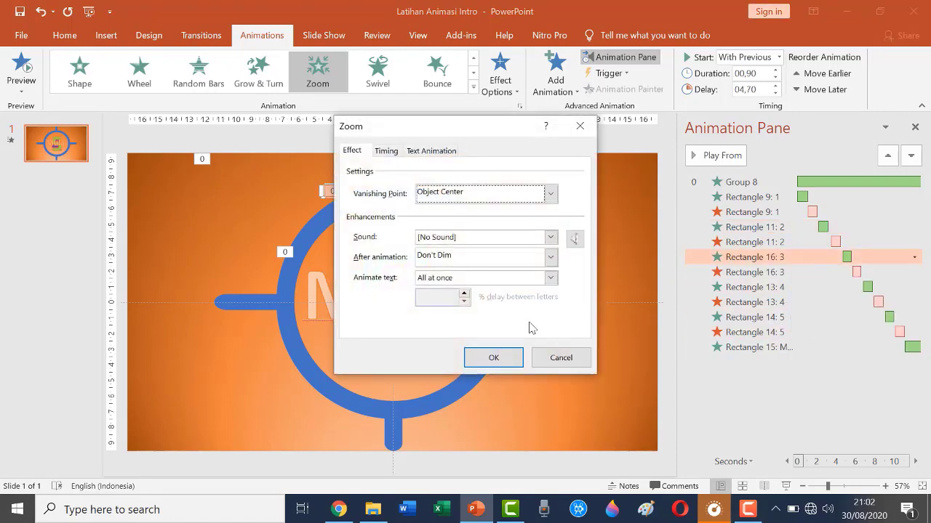
click(493, 237)
scroll(474, 282, down, 3)
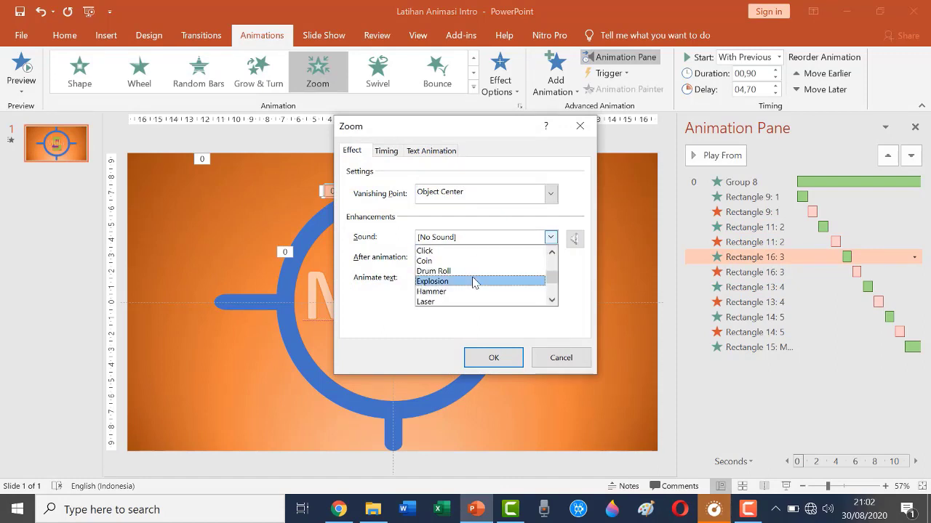
scroll(473, 282, down, 2)
click(458, 271)
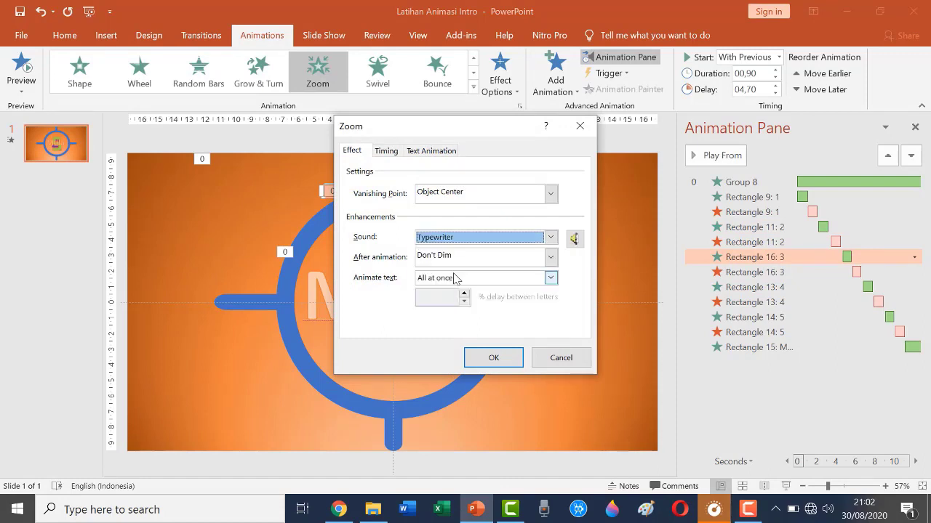
click(493, 357)
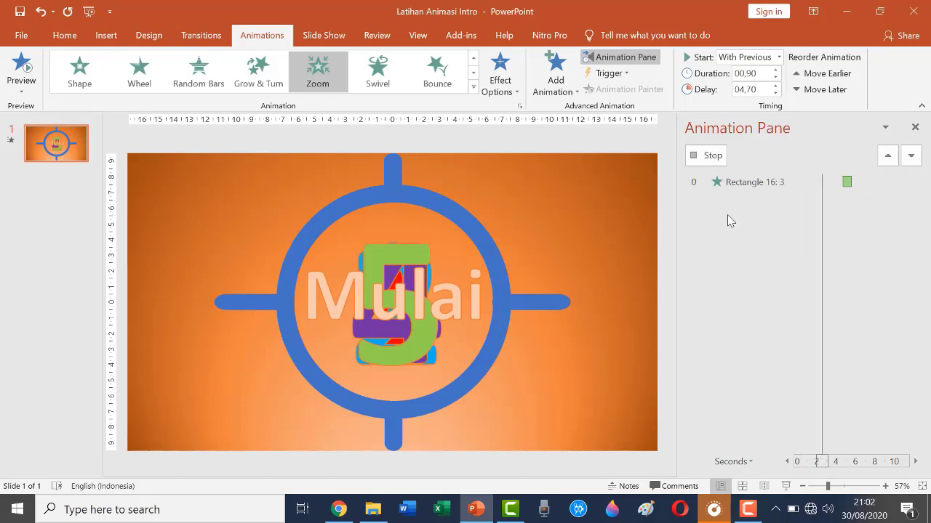
click(714, 154)
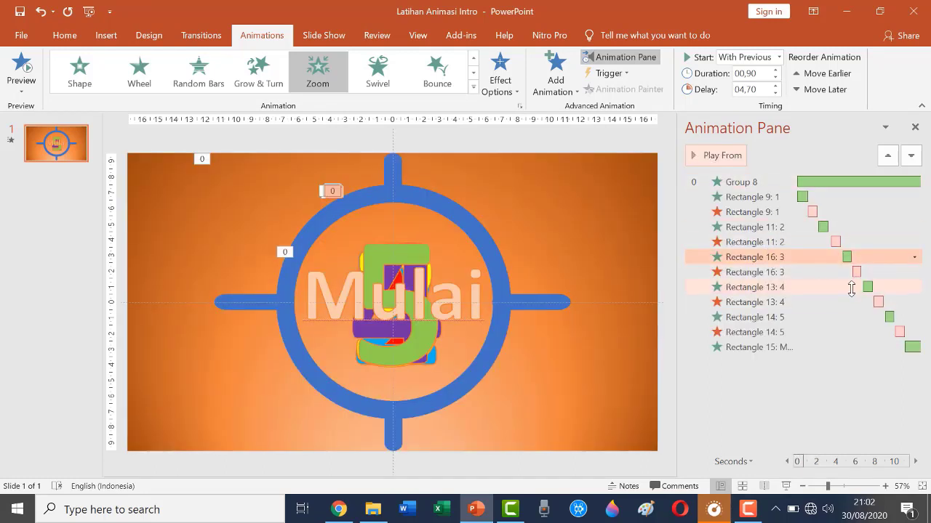
- Give the Rectangle 13: 4 zoom animation a Typewriter sound
right_click(867, 293)
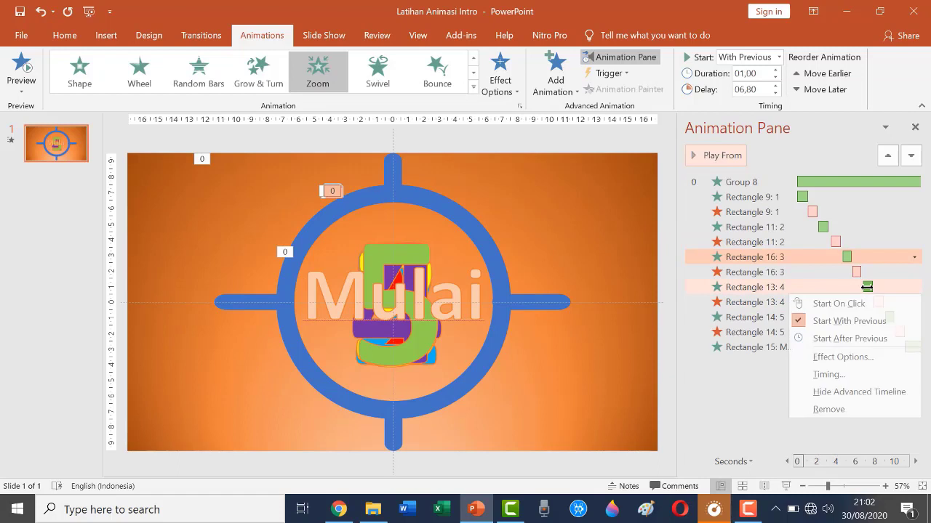
click(826, 357)
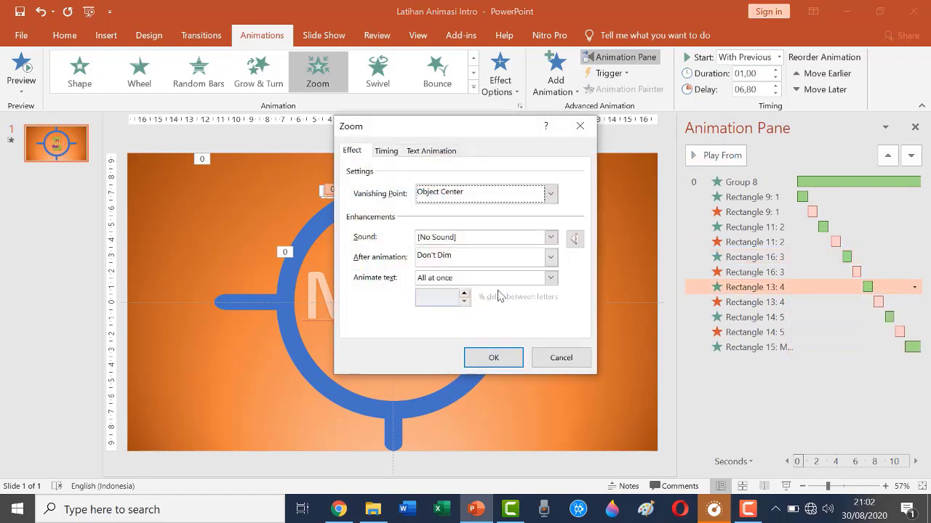
click(550, 240)
scroll(488, 284, down, 4)
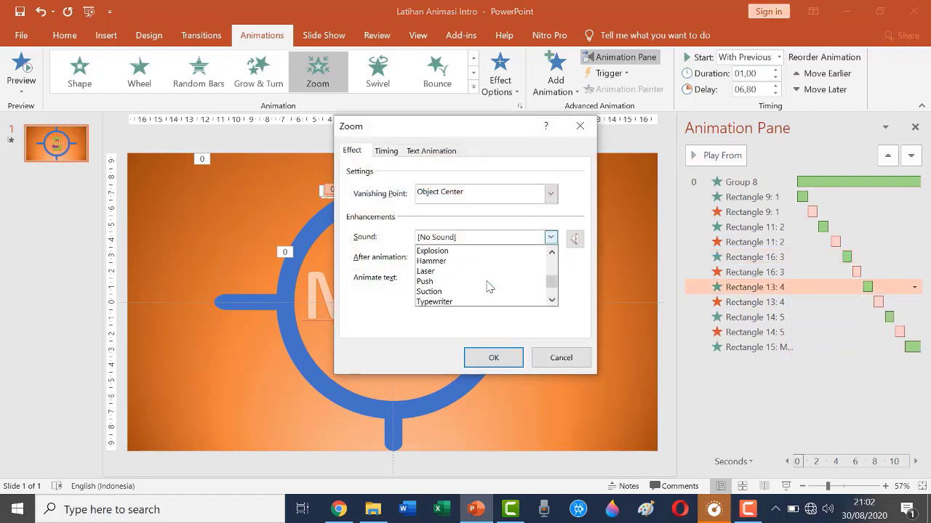
scroll(488, 288, down, 1)
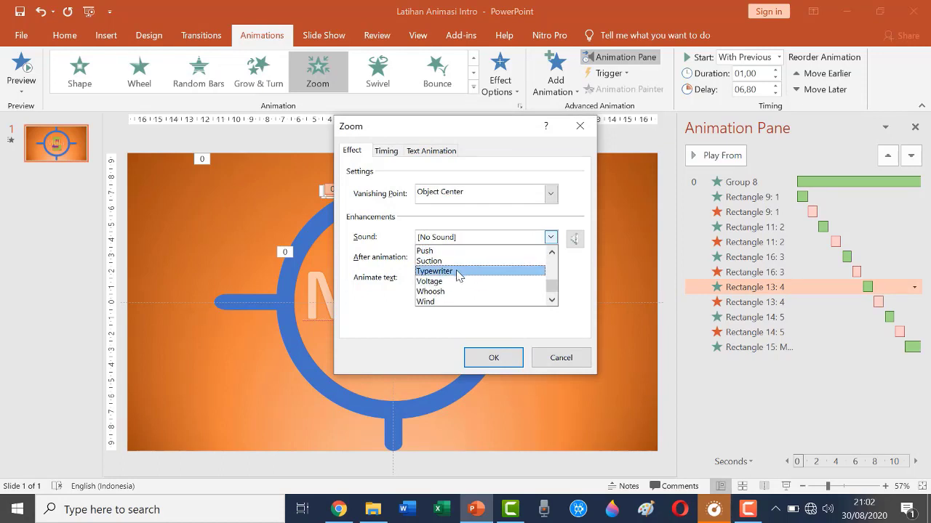
click(460, 272)
click(494, 358)
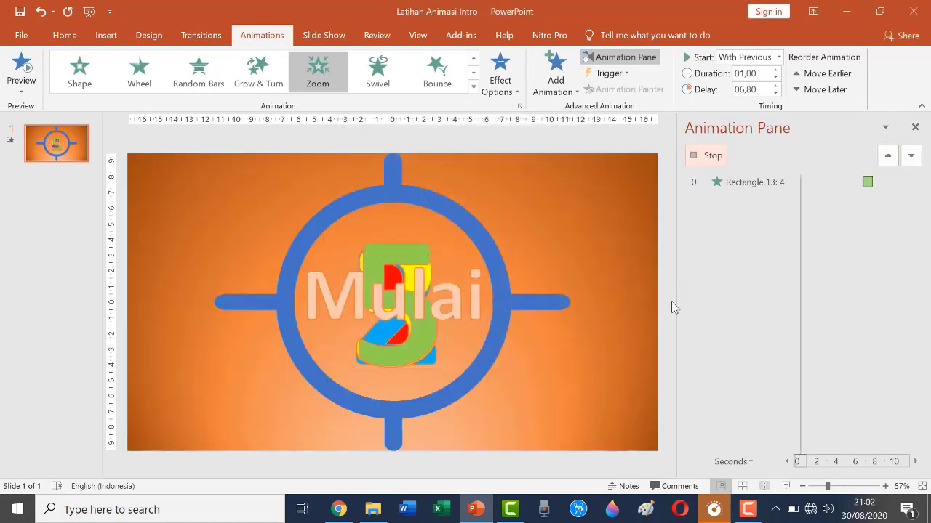
click(716, 157)
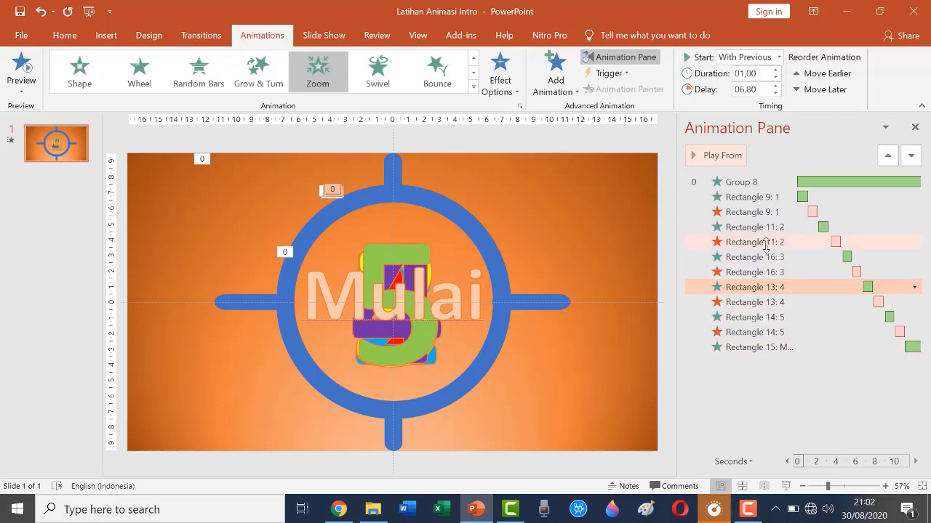
- Give the Rectangle 14: 5 zoom animation a Typewriter sound
right_click(888, 318)
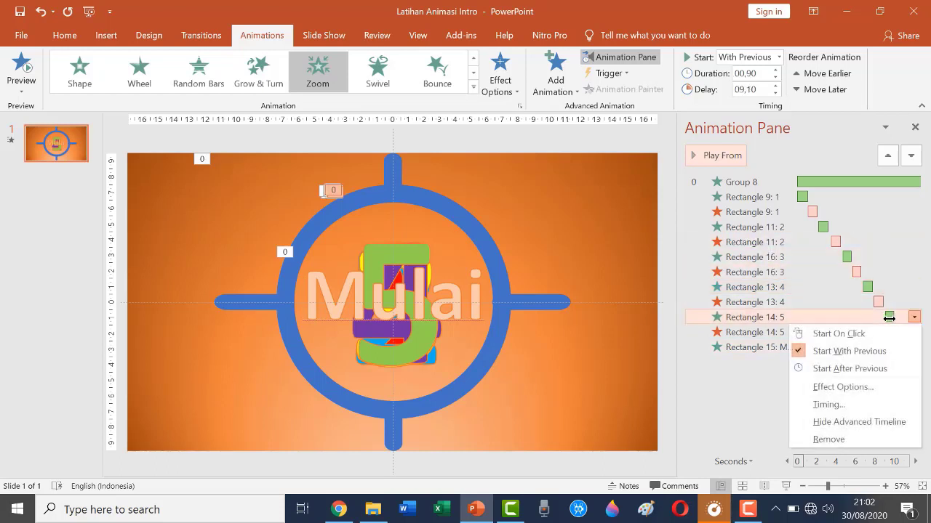
click(833, 387)
click(551, 238)
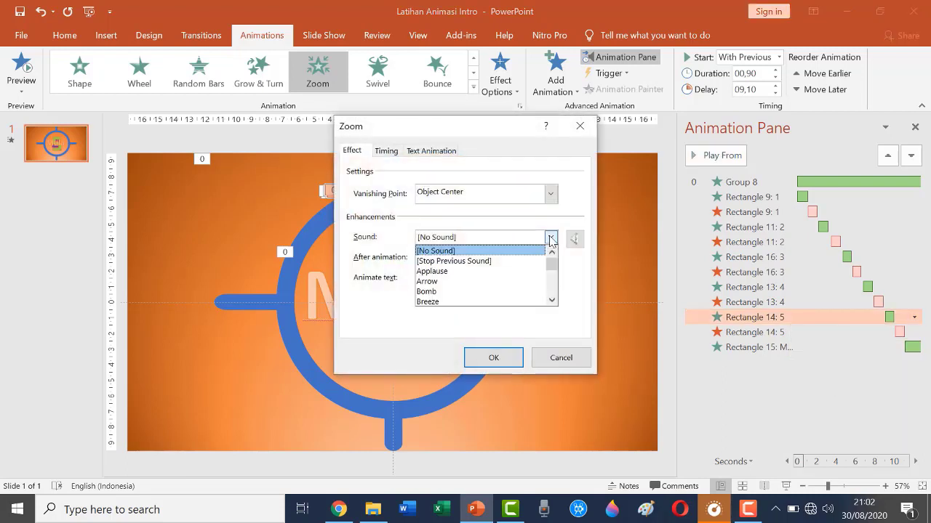
scroll(520, 262, down, 4)
scroll(489, 287, down, 1)
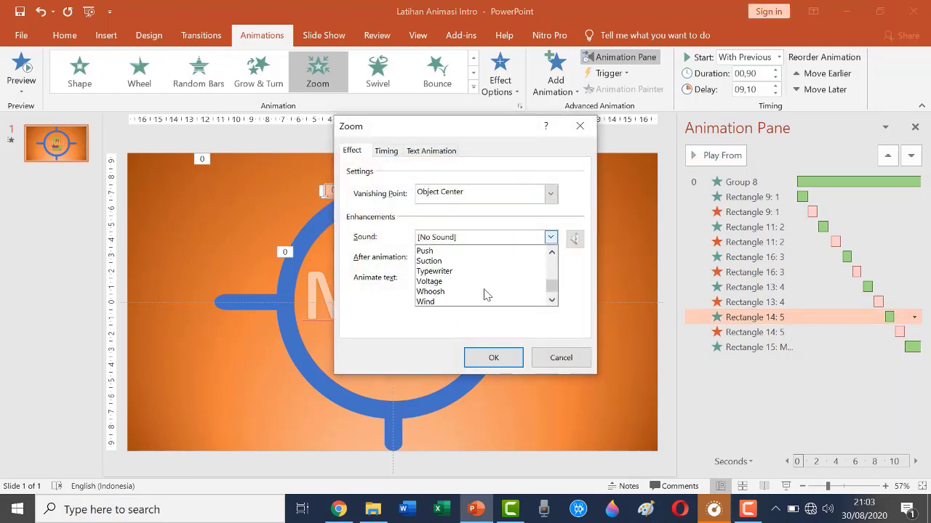
click(471, 272)
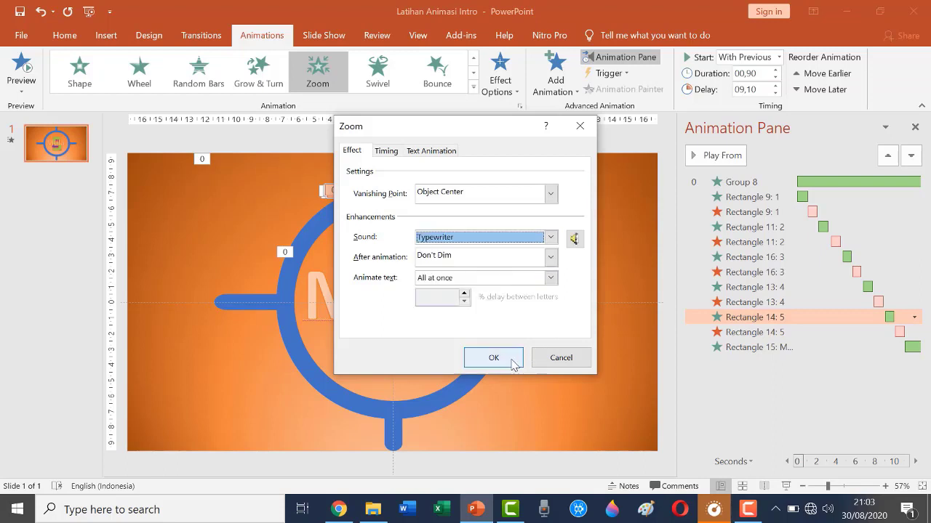
click(511, 361)
click(713, 157)
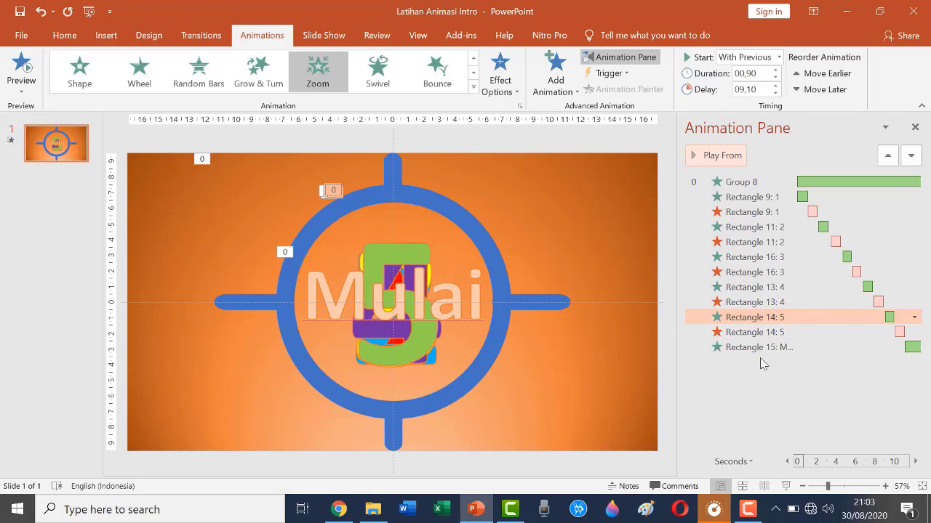
- Add the Applause sound to the Mulai text's Swivel entrance in its Effect Options
right_click(912, 348)
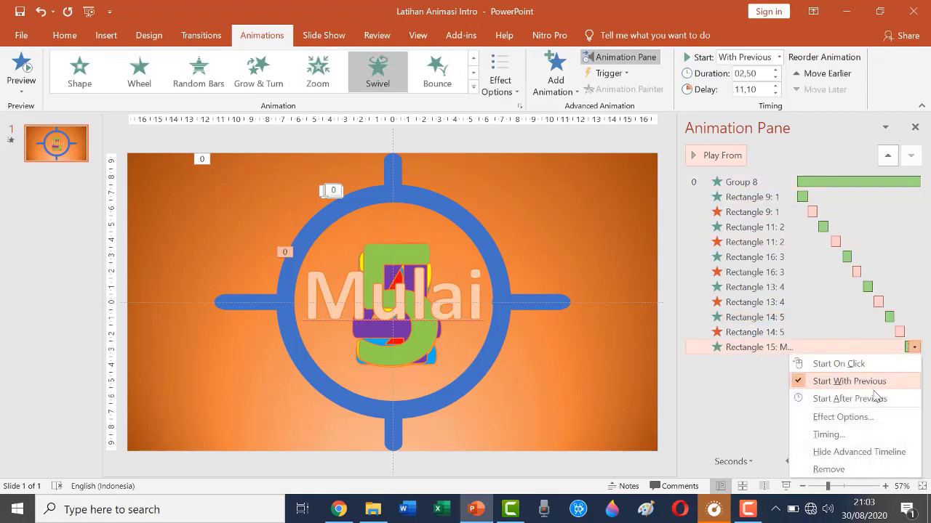
click(780, 407)
click(483, 191)
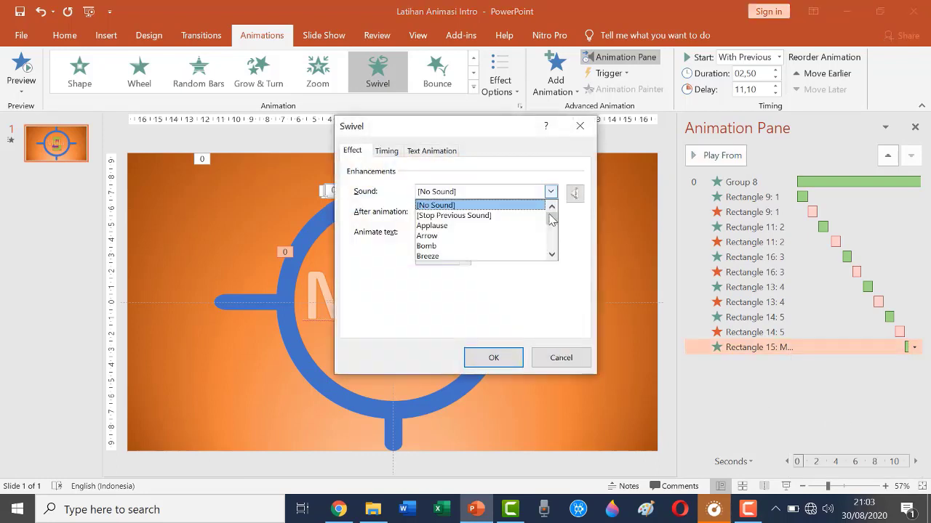
click(487, 226)
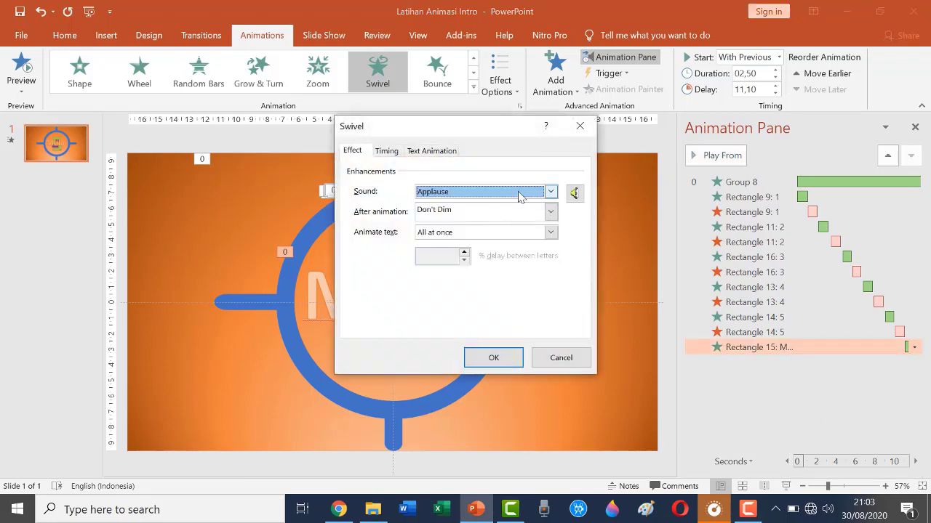
click(501, 366)
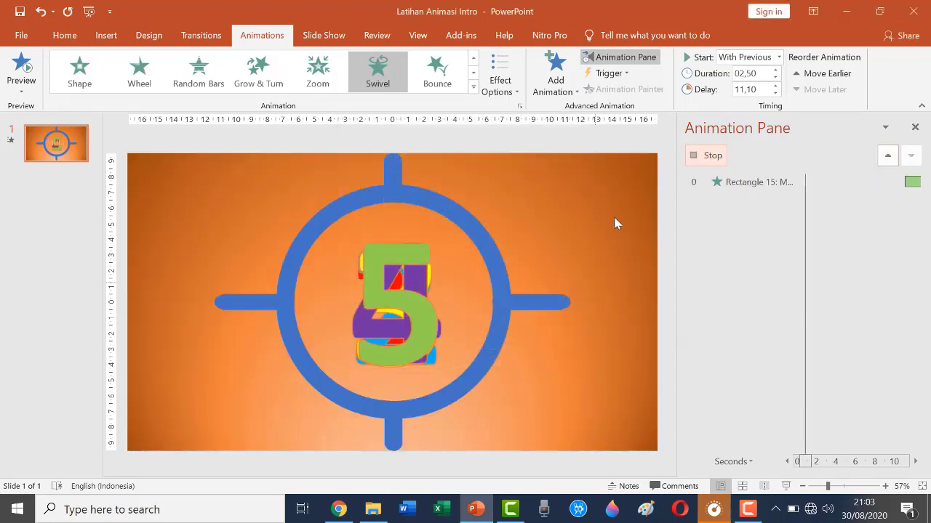
click(697, 157)
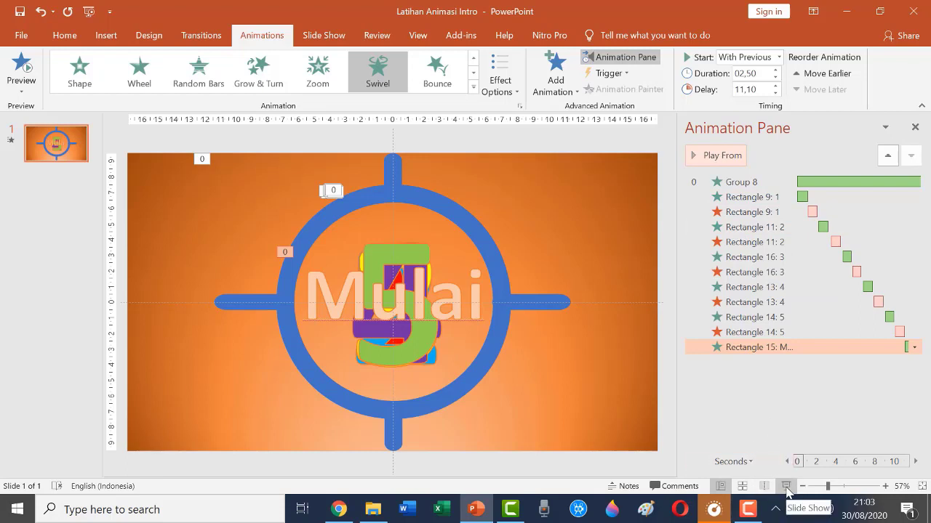
click(787, 488)
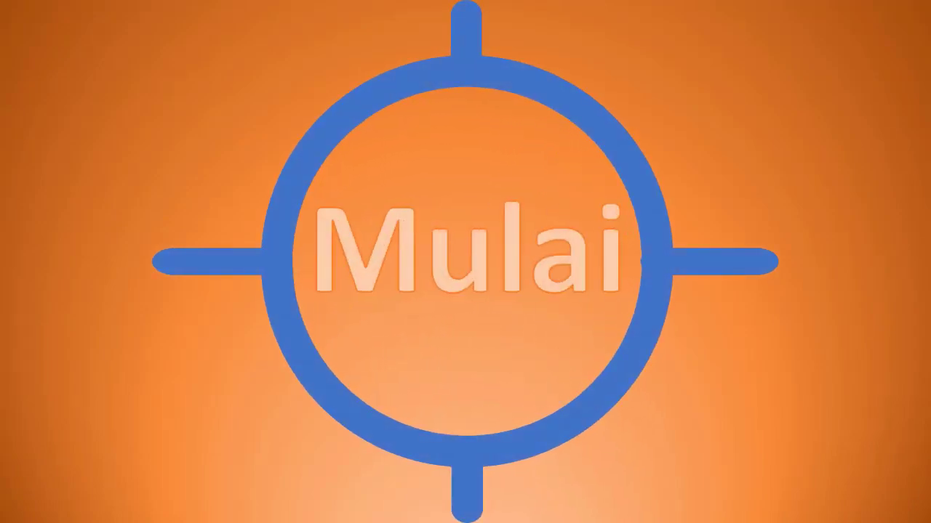
key(Escape)
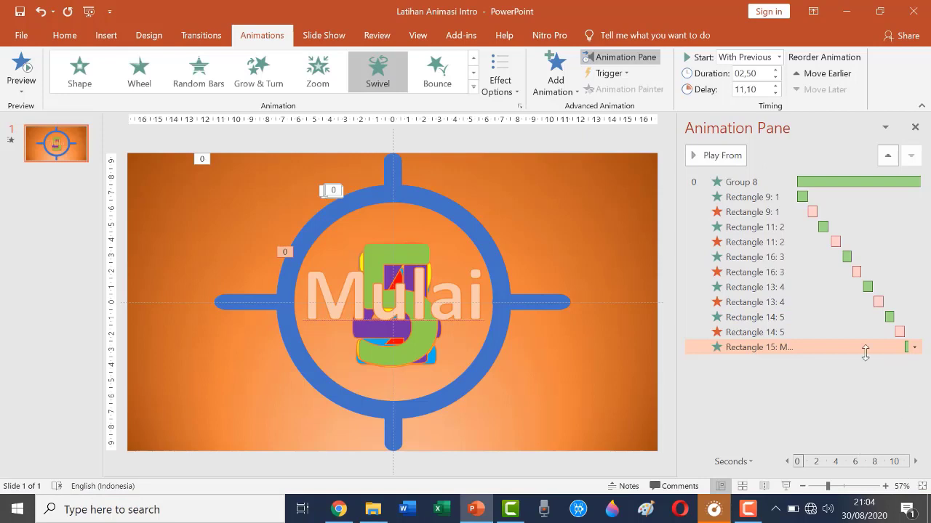